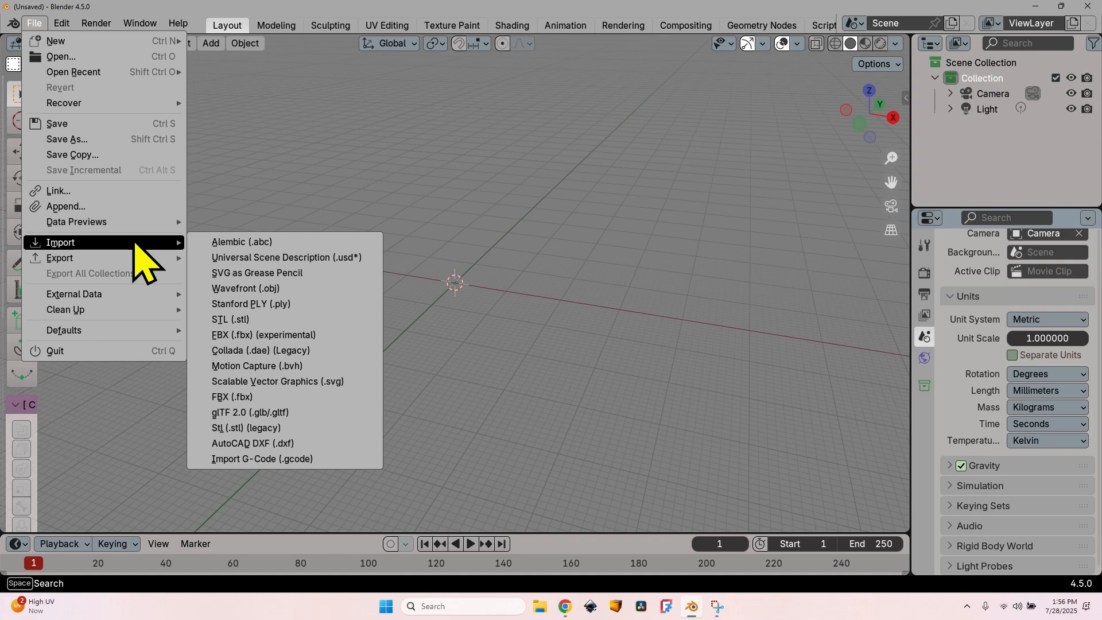
Step: Import the file "logo cu text.svg" as a Scalable Vector Graphics file from the VCarve in Blender folder
click(341, 384)
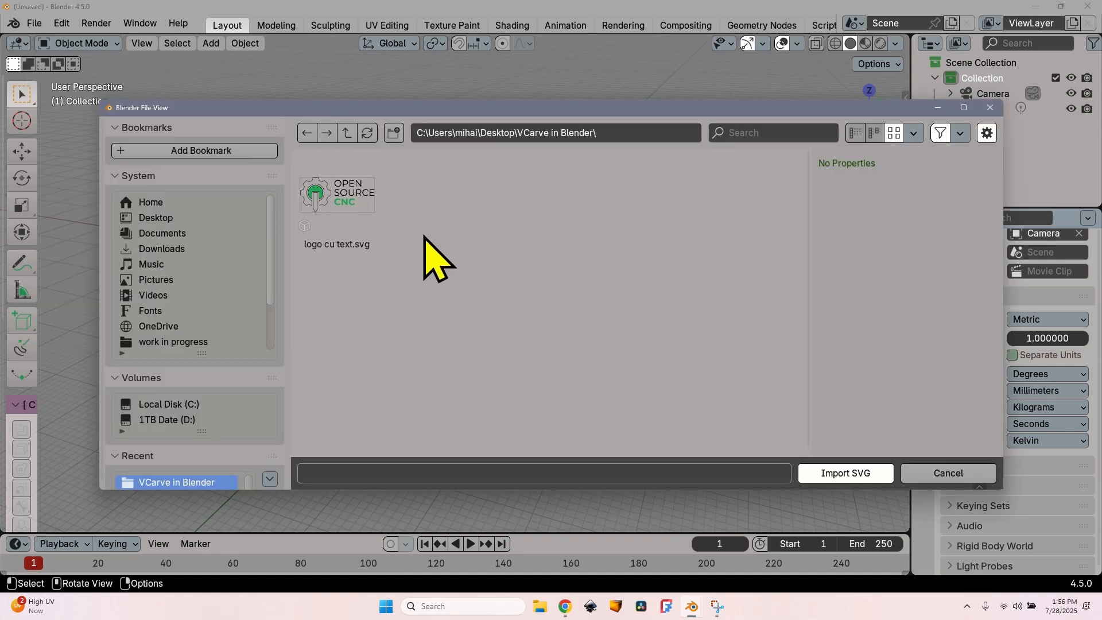
click(337, 196)
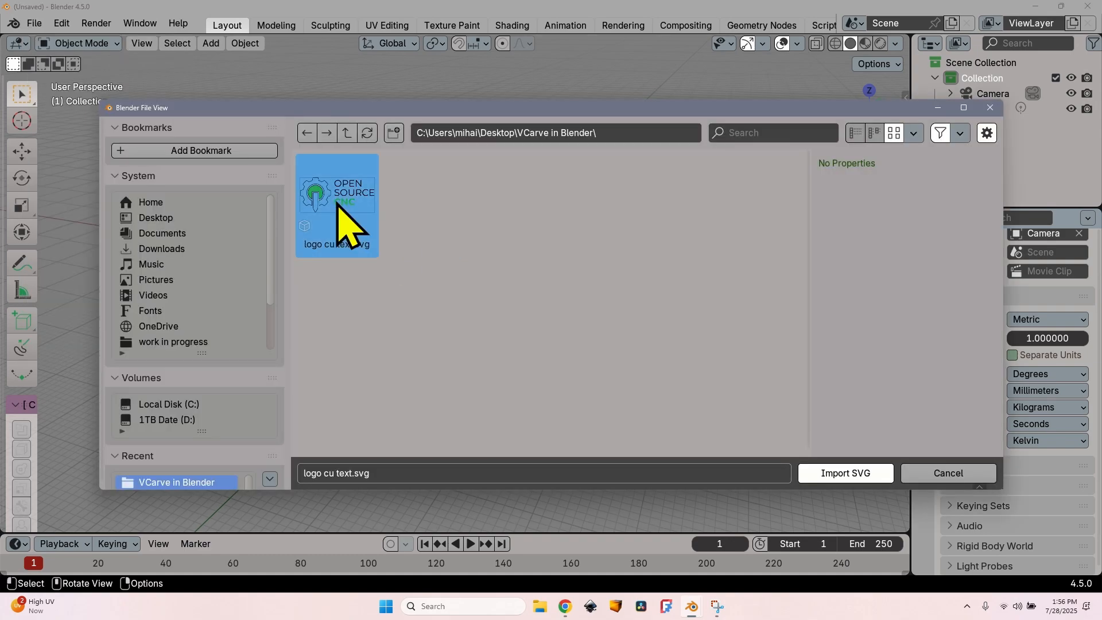
click(853, 473)
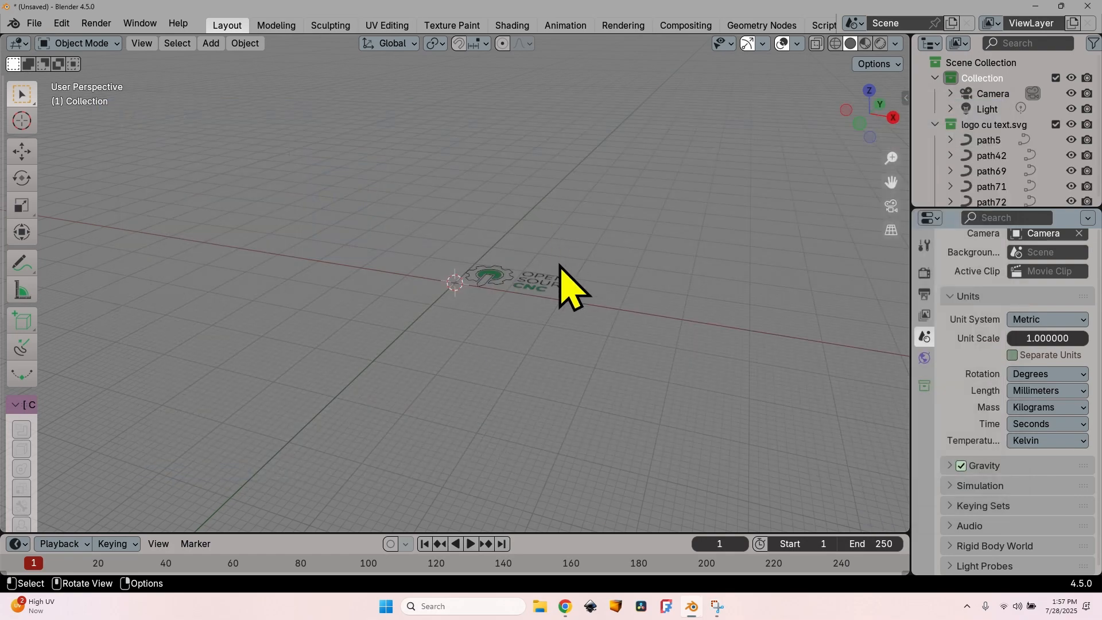
Step: Examine the imported logo up close and check which parts the separate curves in its collection represent
scroll(556, 268, up, 7)
middle_drag(556, 268, 586, 326)
scroll(629, 315, down, 3)
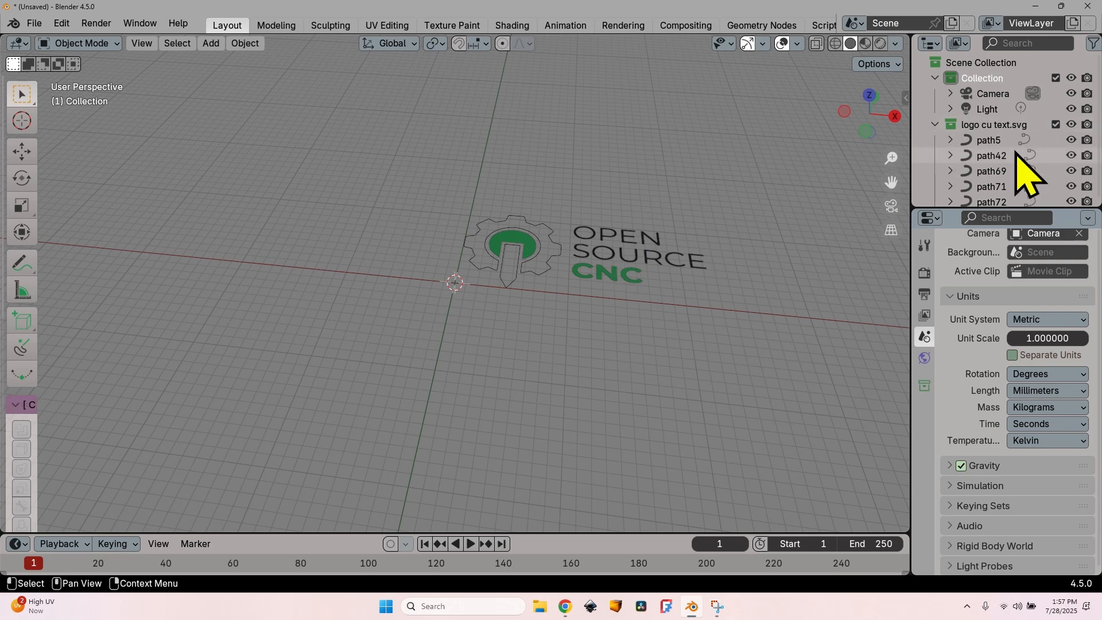
scroll(1017, 150, down, 2)
scroll(1026, 160, up, 2)
scroll(1030, 147, down, 2)
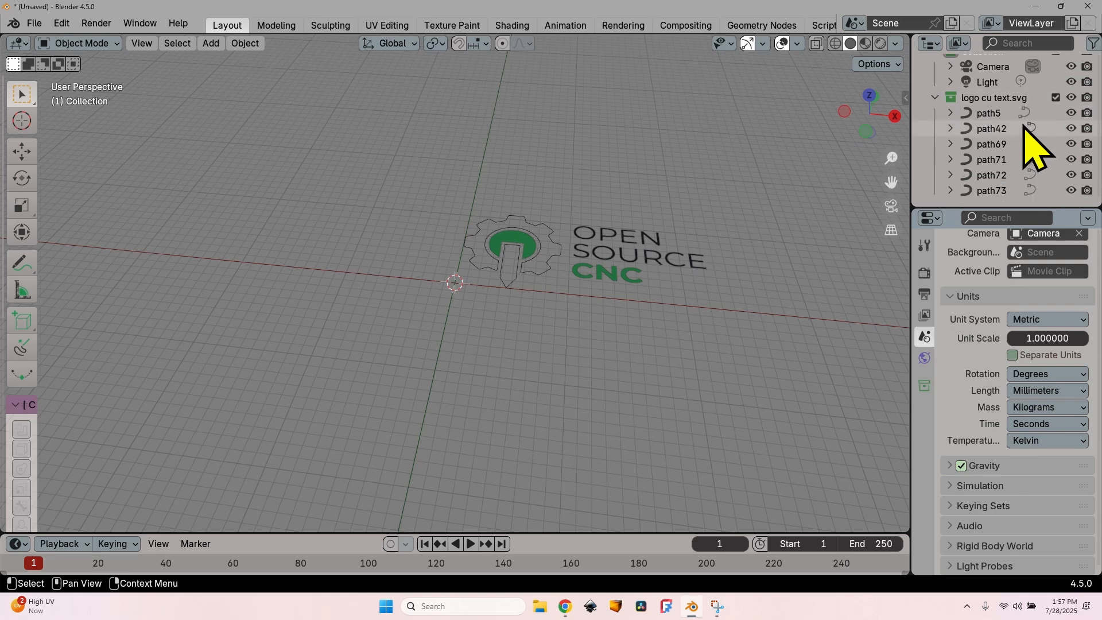
click(1014, 117)
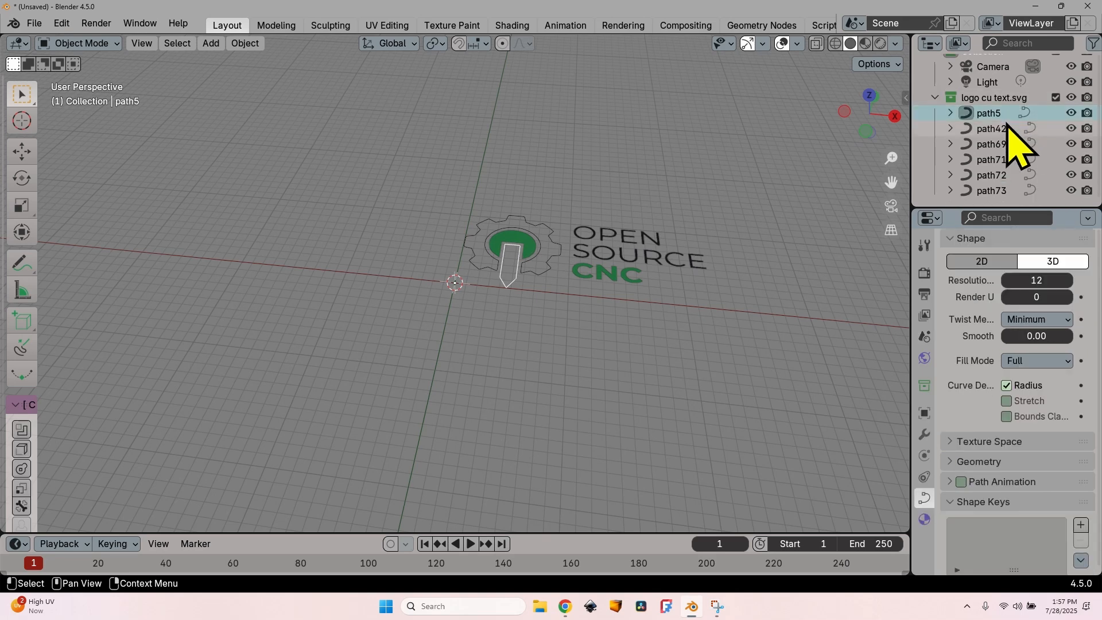
click(1010, 143)
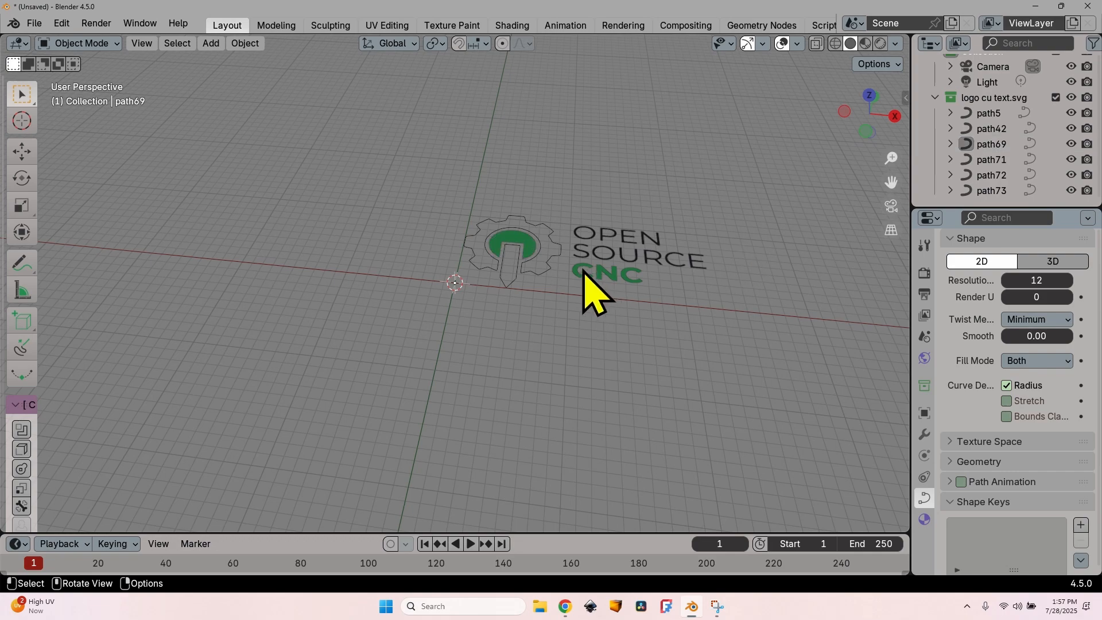
Step: Join all the imported logo and text curves into the single curve path5 and leave it selected
middle_drag(573, 291, 584, 327)
scroll(584, 216, up, 4)
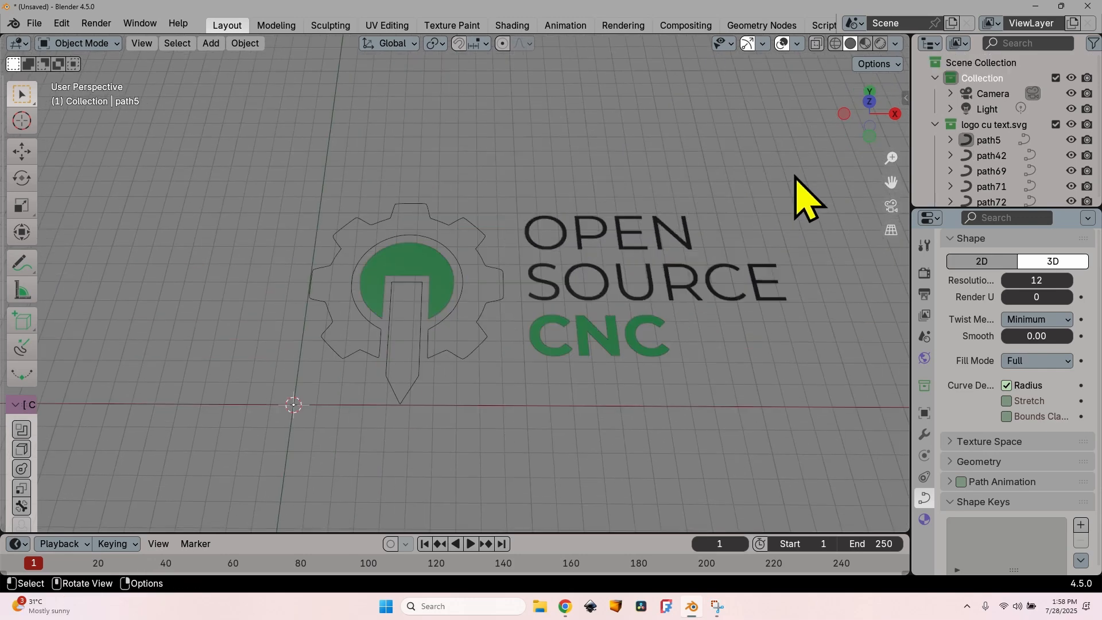
drag(795, 175, 389, 372)
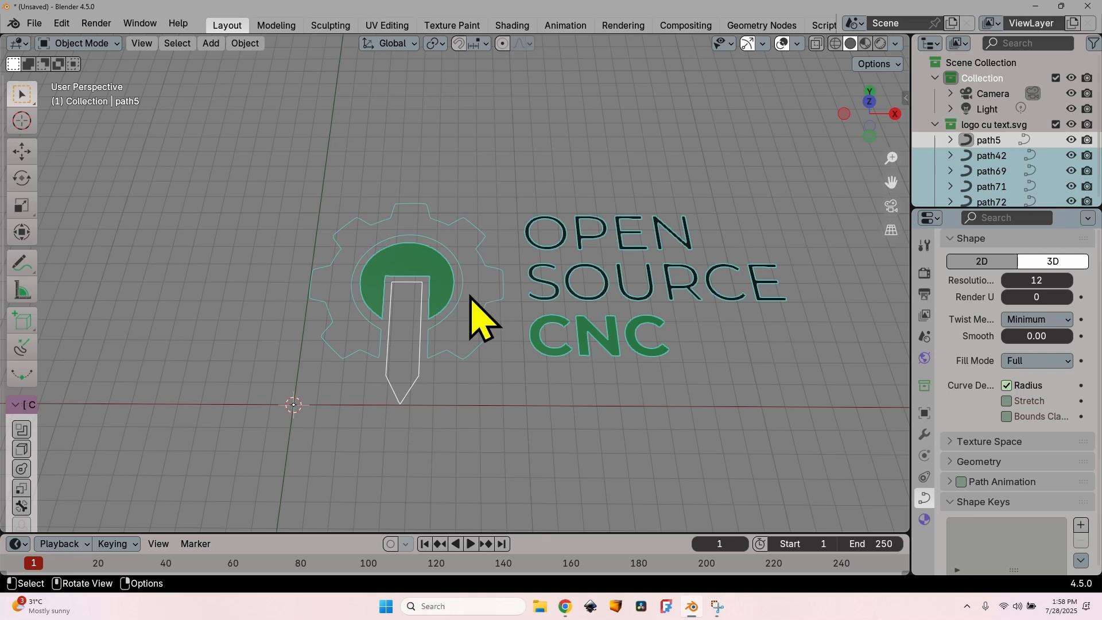
key(ctrl)
key(ctrl+j)
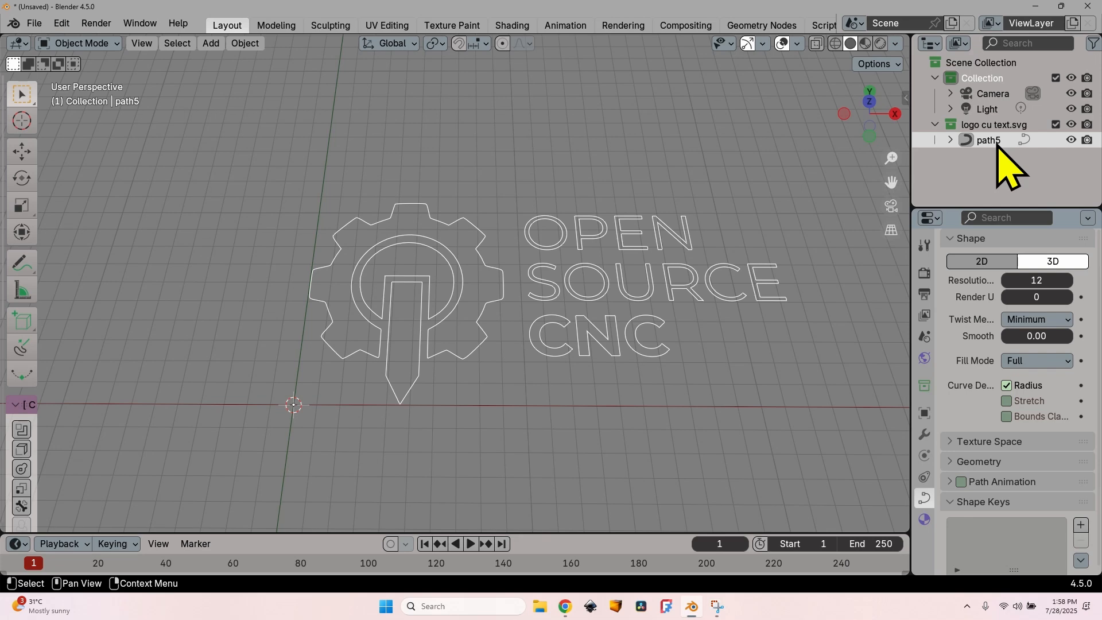
click(503, 389)
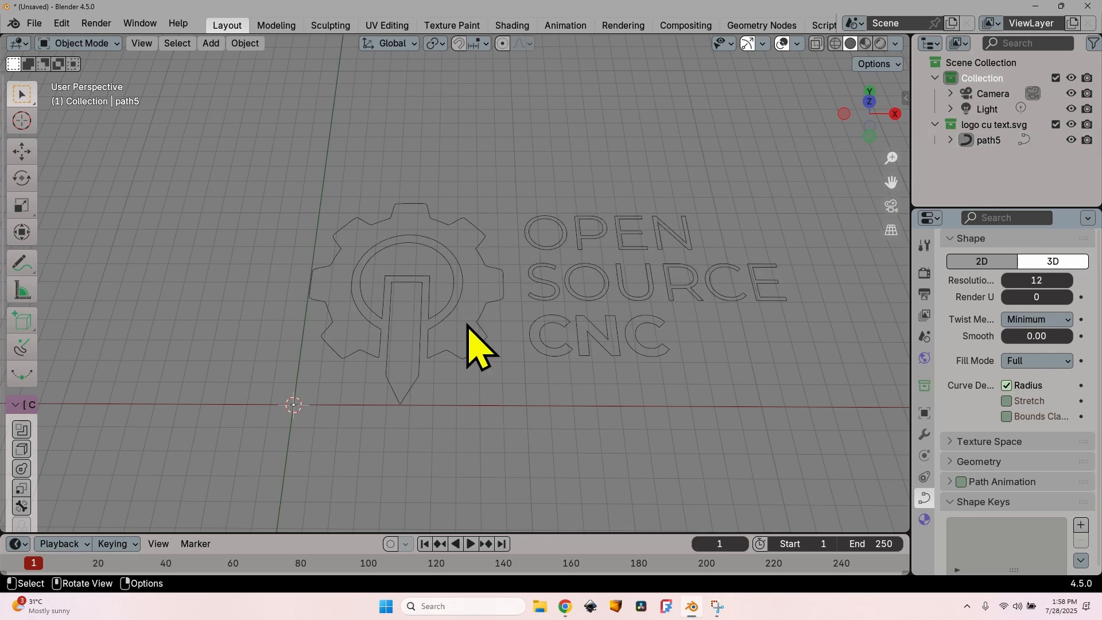
click(472, 322)
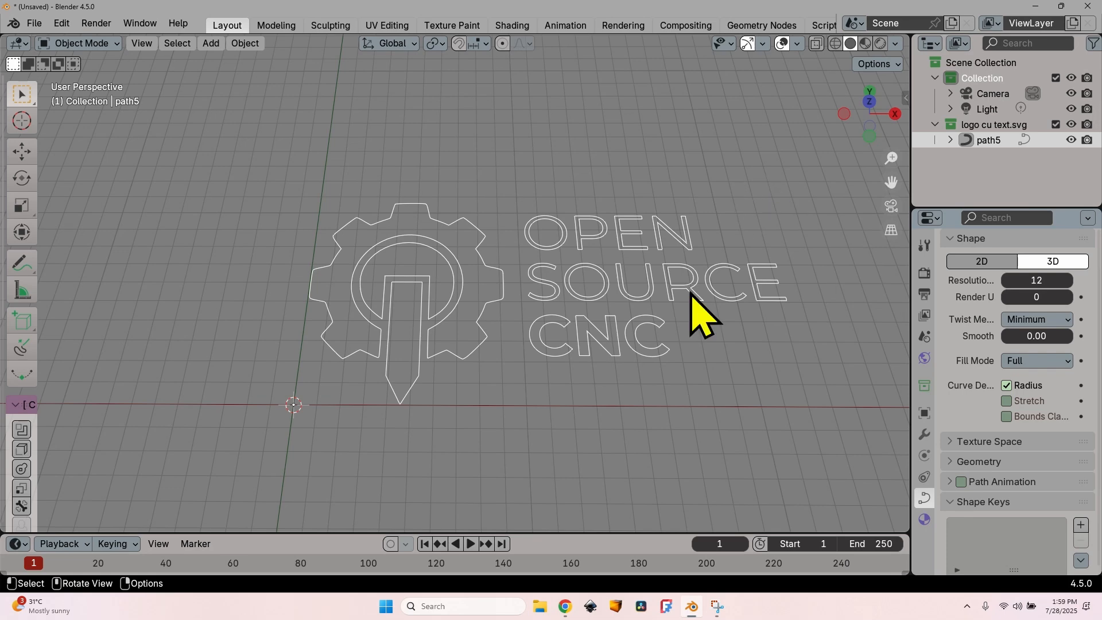
Step: Set the joined logo curve's X scale to 200/223
key(n)
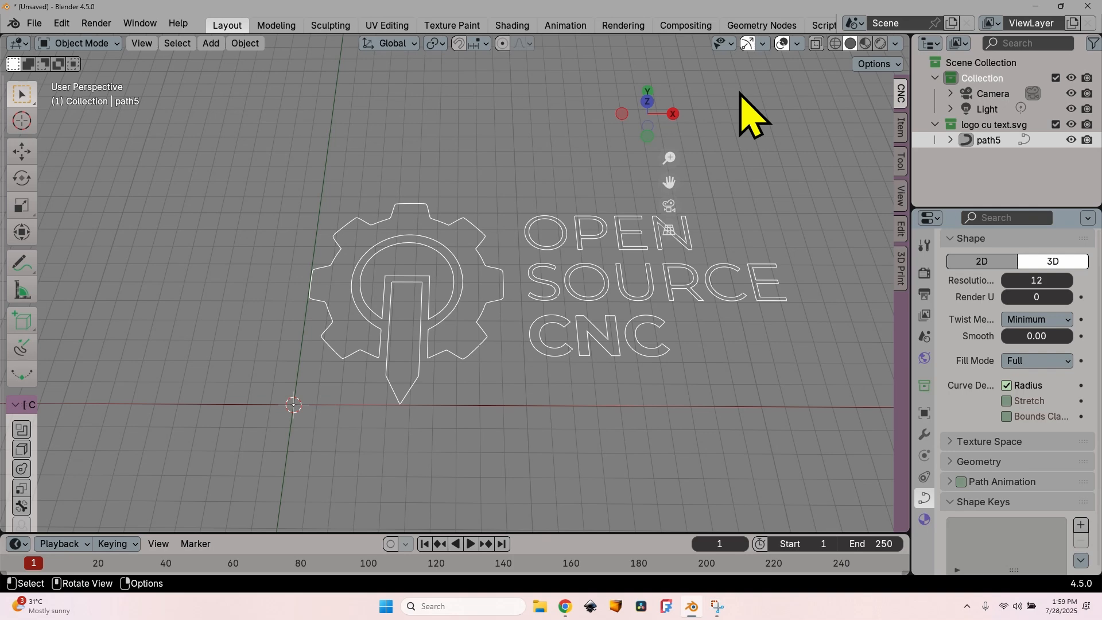
click(901, 129)
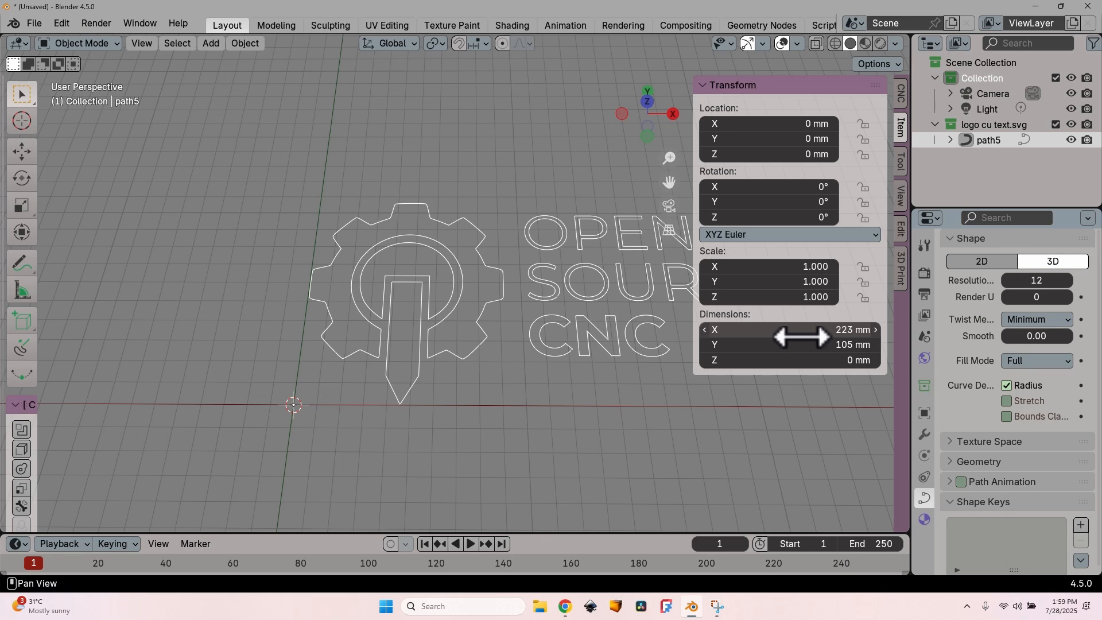
click(820, 267)
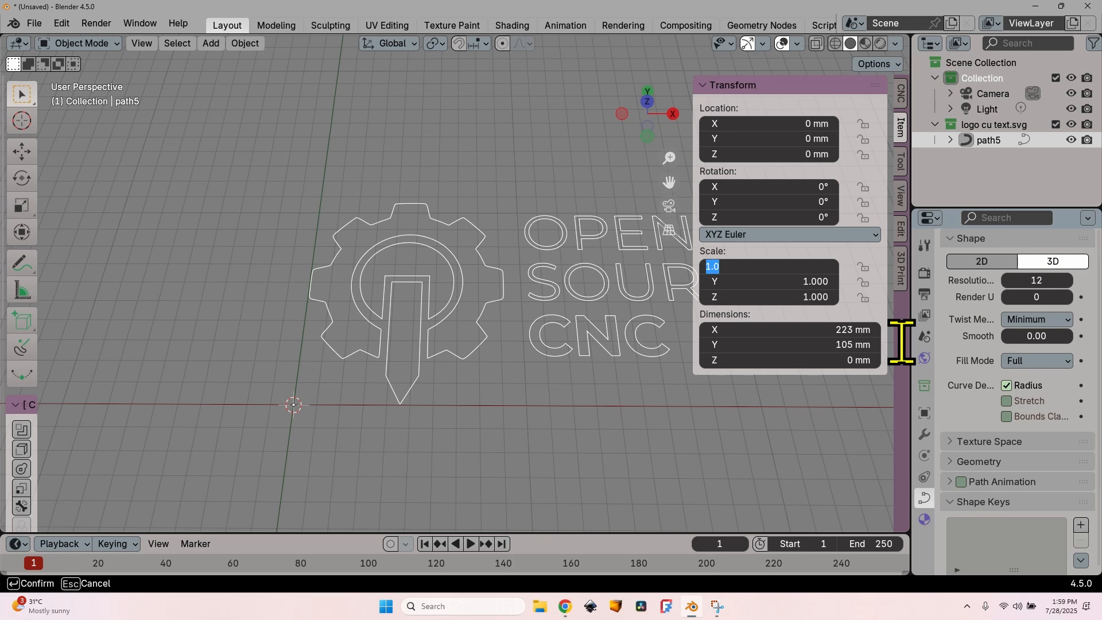
text(200/223)
key(Return)
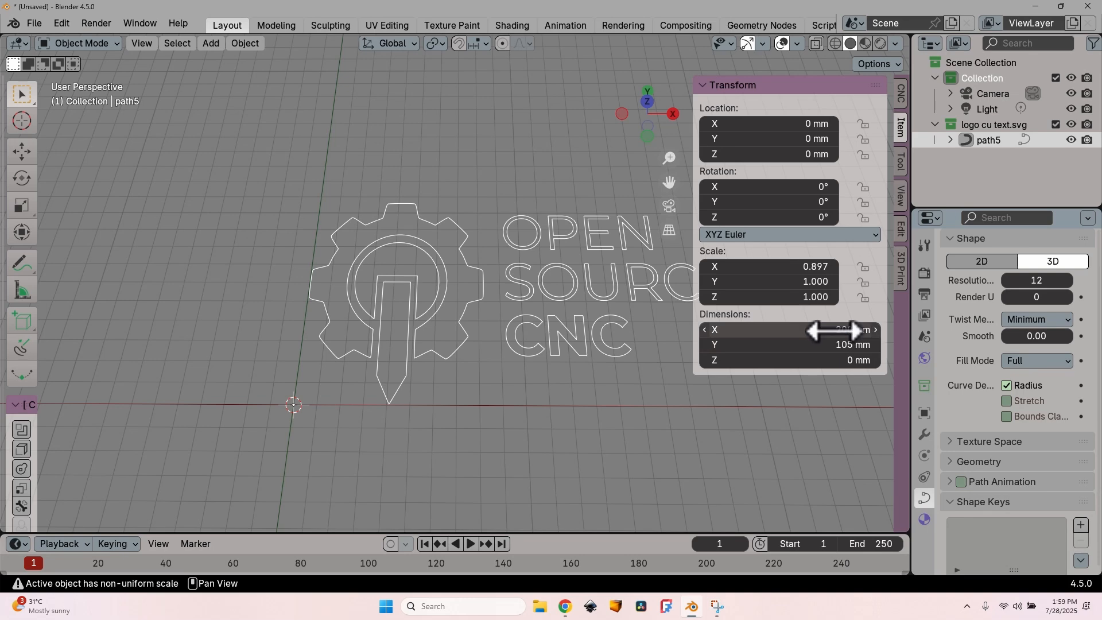
Step: Copy the X scale value 0.896861 into the logo's Y scale and apply all transforms to the curve
click(795, 266)
key(ctrl+c)
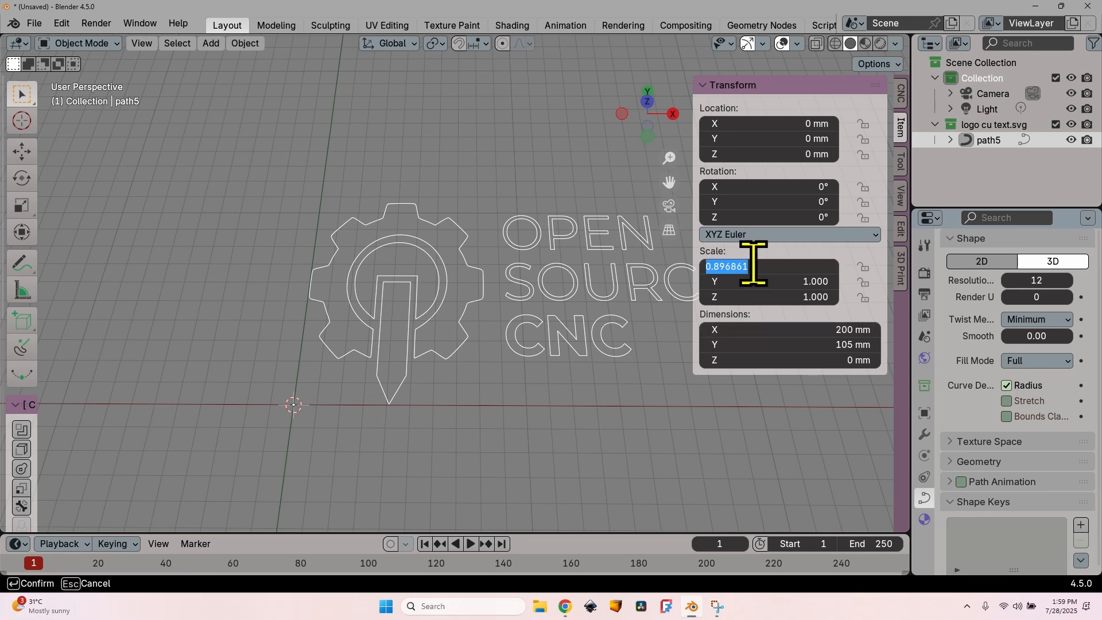
click(808, 282)
click(811, 281)
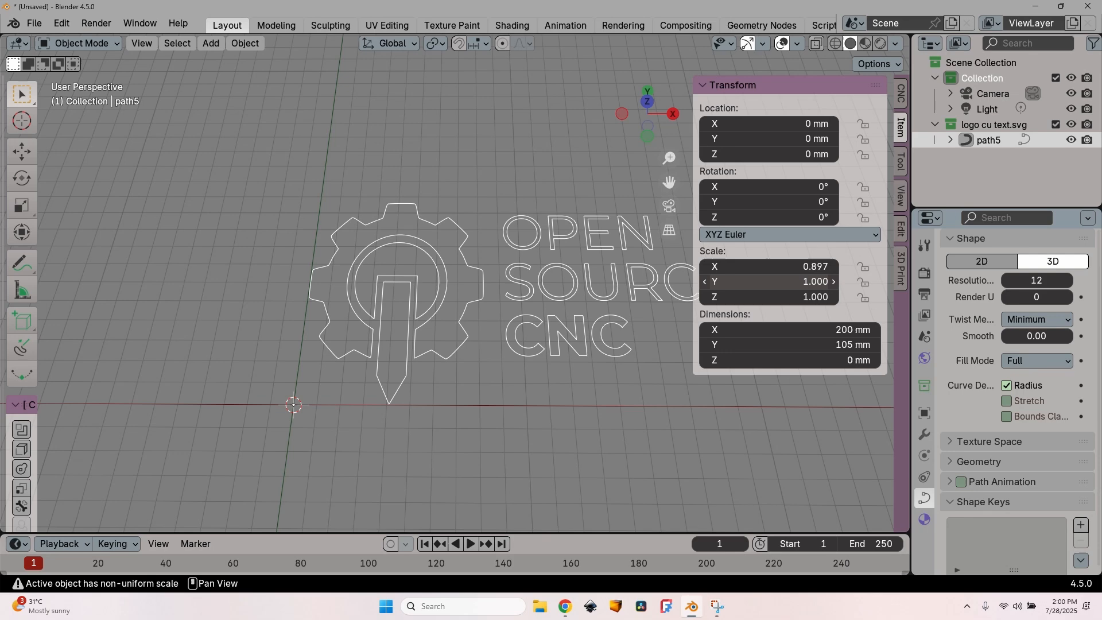
double_click(812, 282)
key(ctrl+a)
key(ctrl+v)
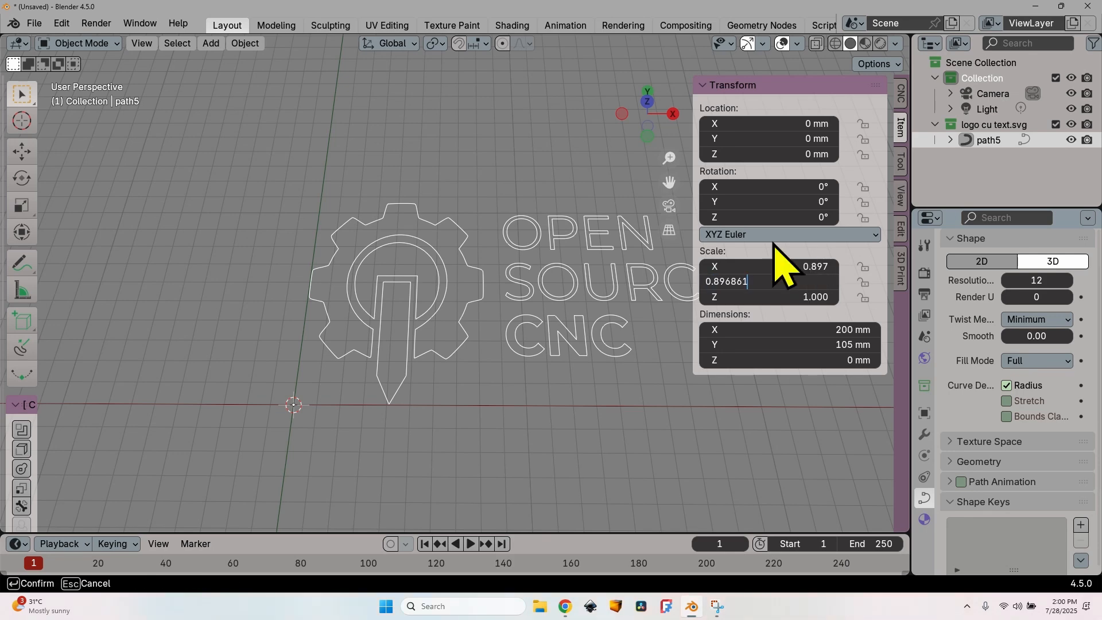
key(Return)
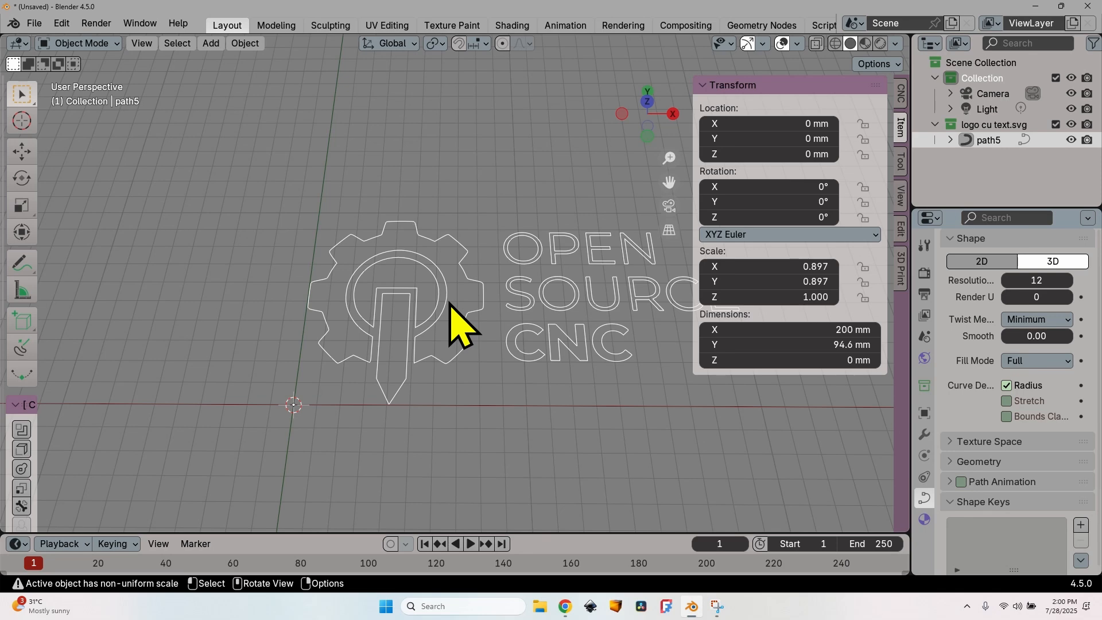
key(ctrl+a)
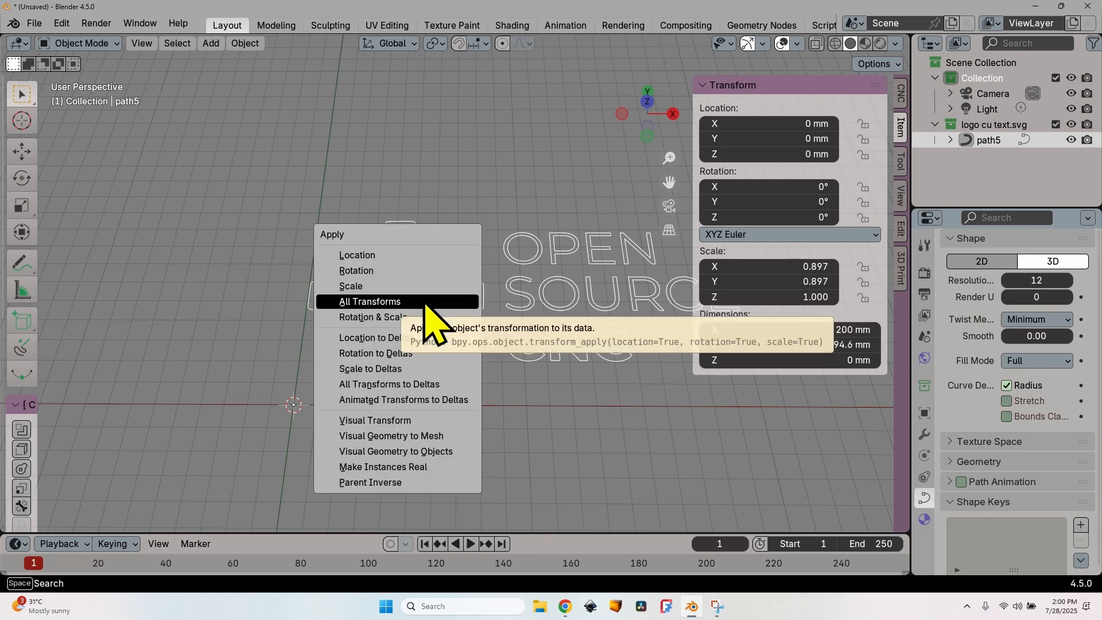
click(425, 303)
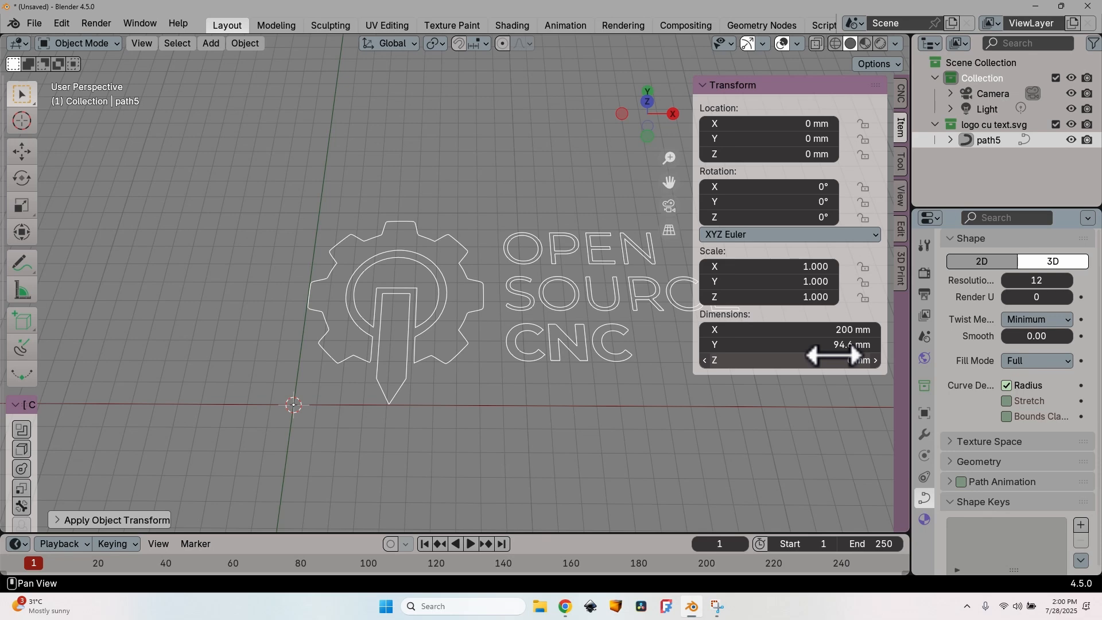
Step: Switch the scene's render engine to Fabex CNC/CAM
click(901, 99)
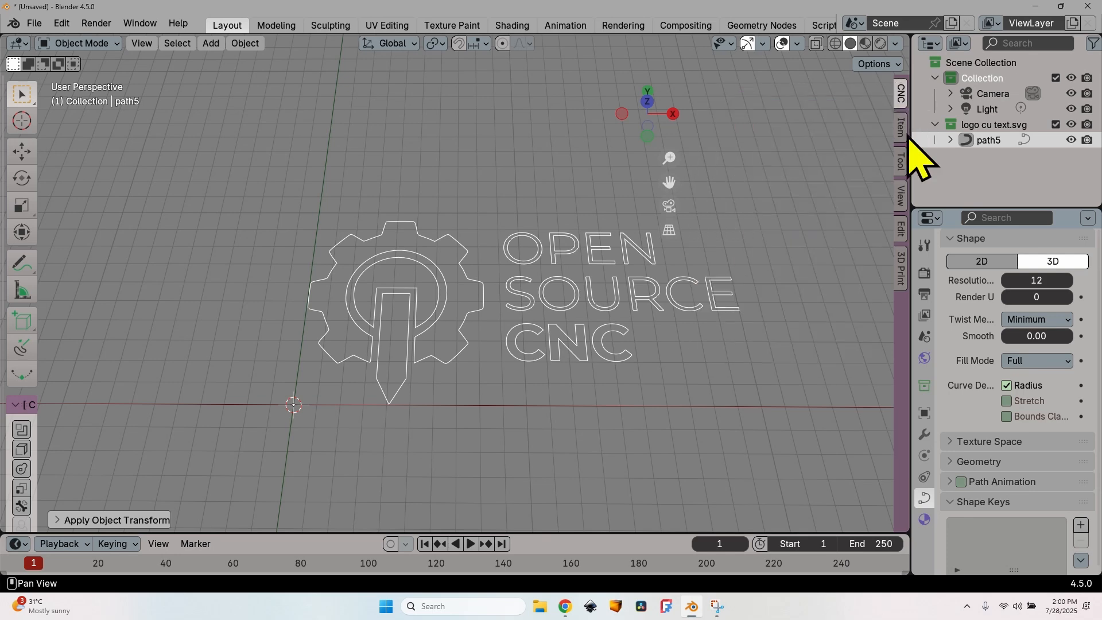
click(925, 271)
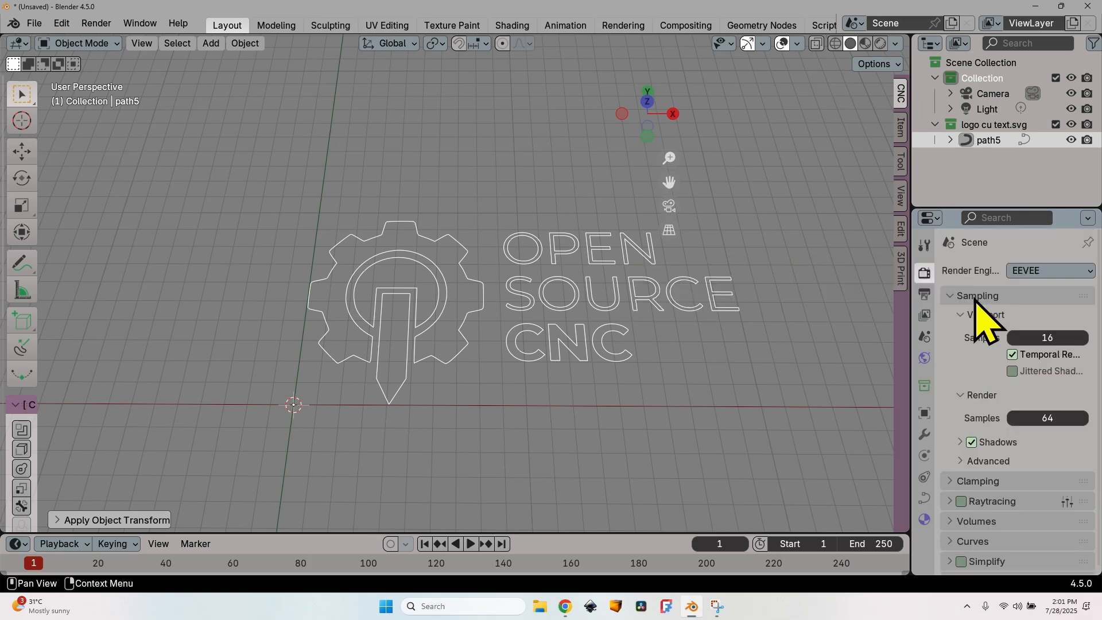
click(1046, 269)
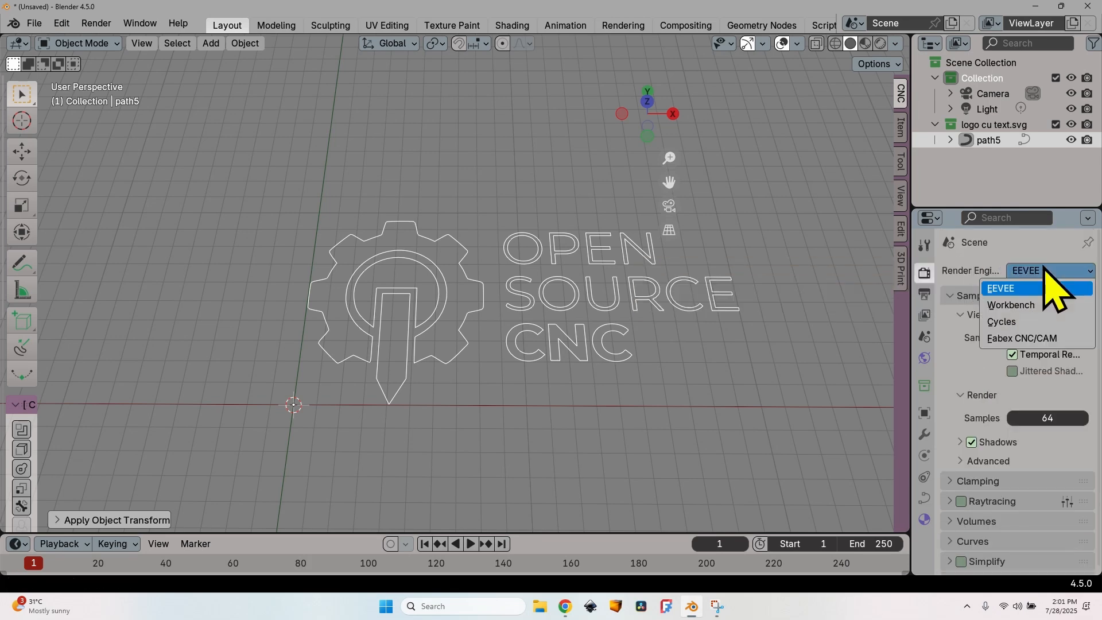
click(1052, 338)
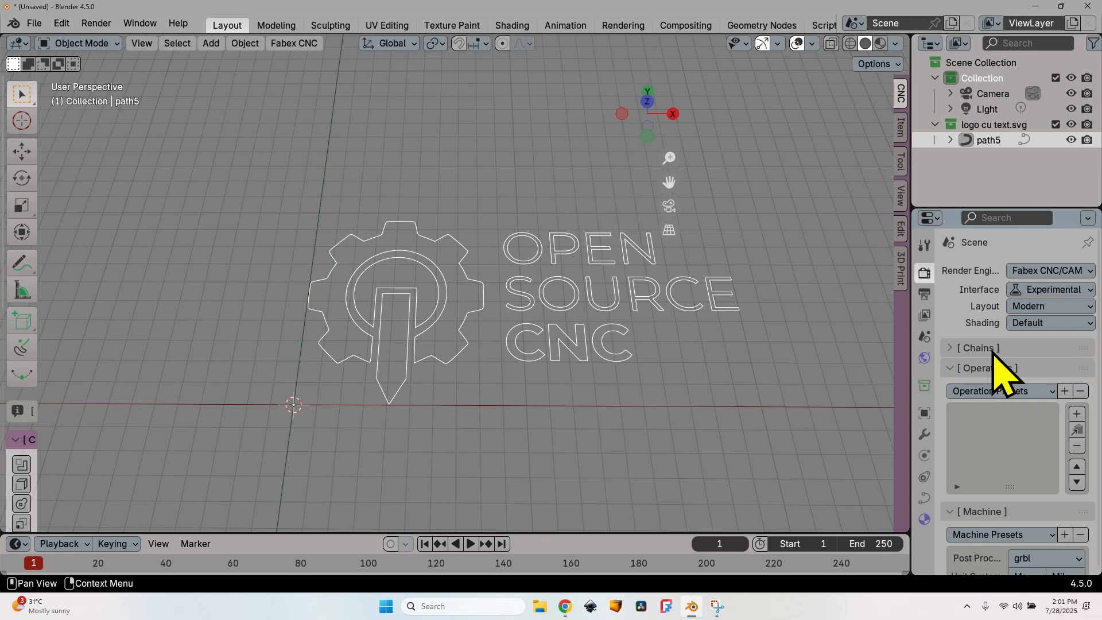
Step: Choose grbl as the post processor in the machine settings
scroll(996, 350, down, 6)
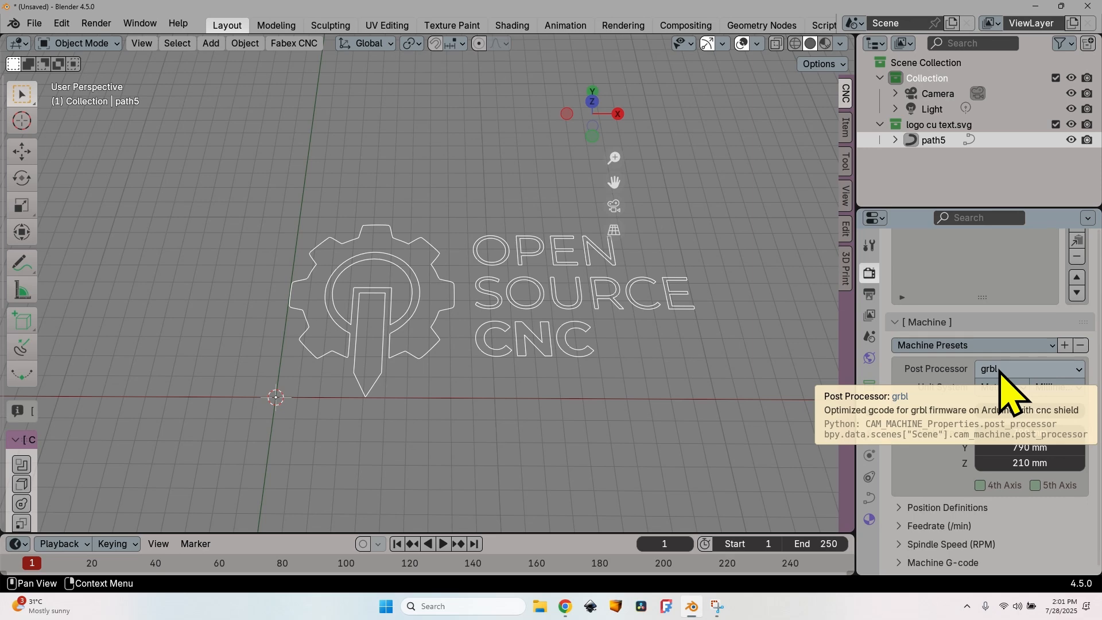
click(1001, 370)
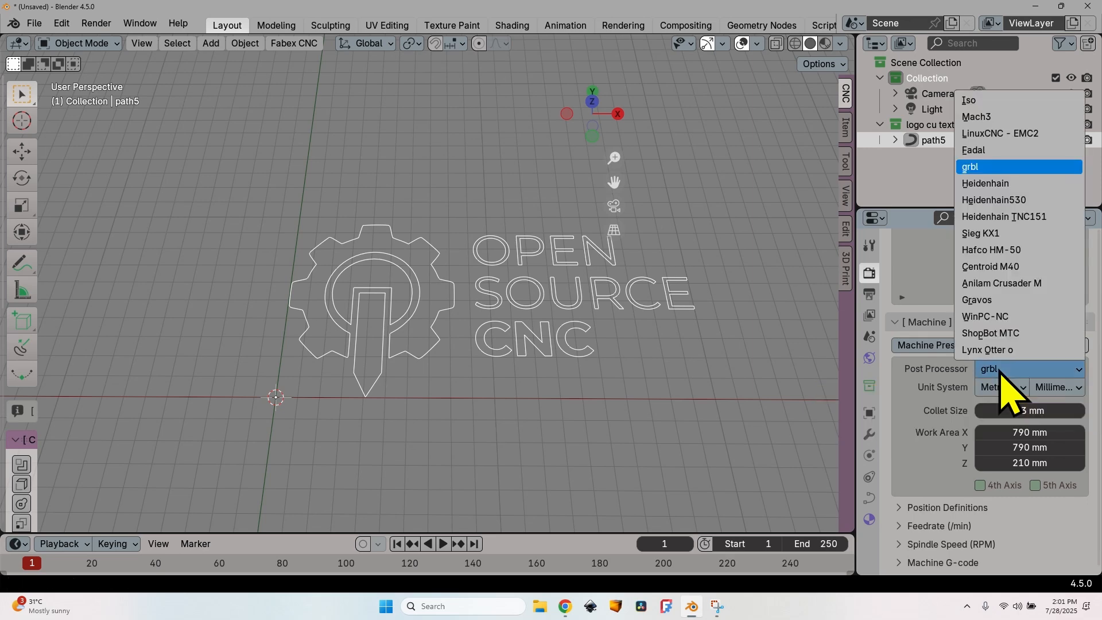
click(1030, 168)
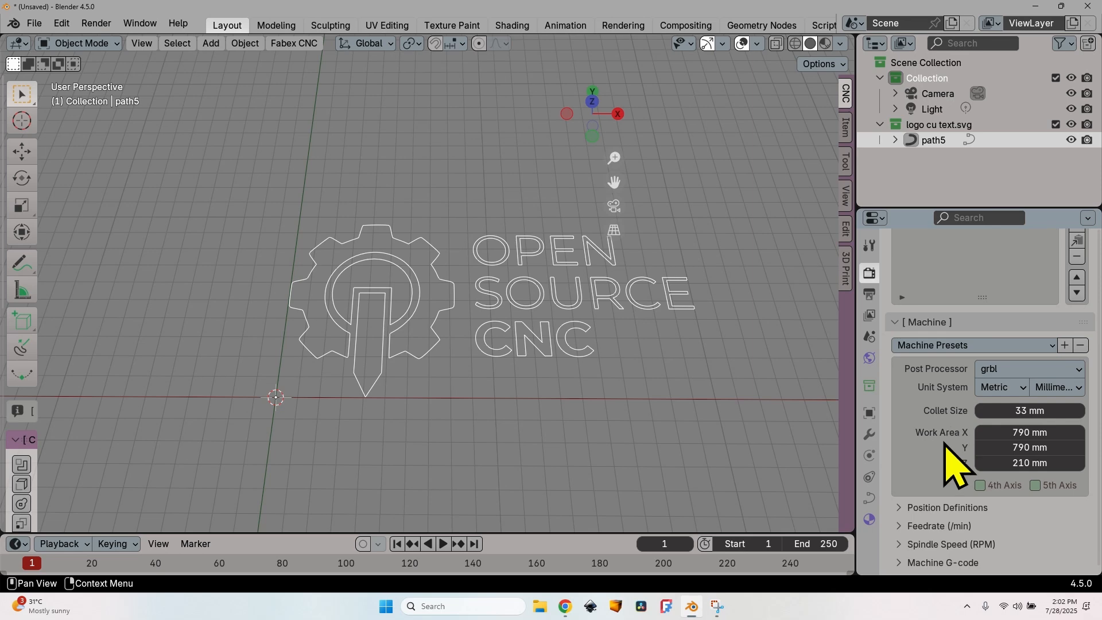
Step: Review the machine's feedrate and spindle speed defaults and limits
click(899, 526)
scroll(942, 467, down, 3)
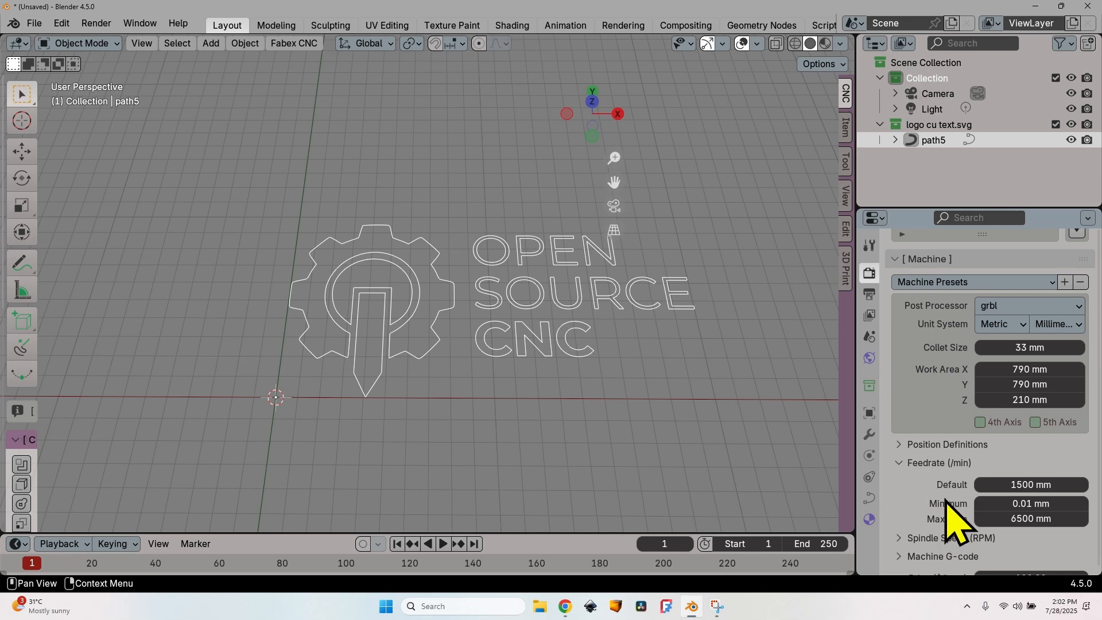
scroll(949, 516, down, 1)
click(898, 520)
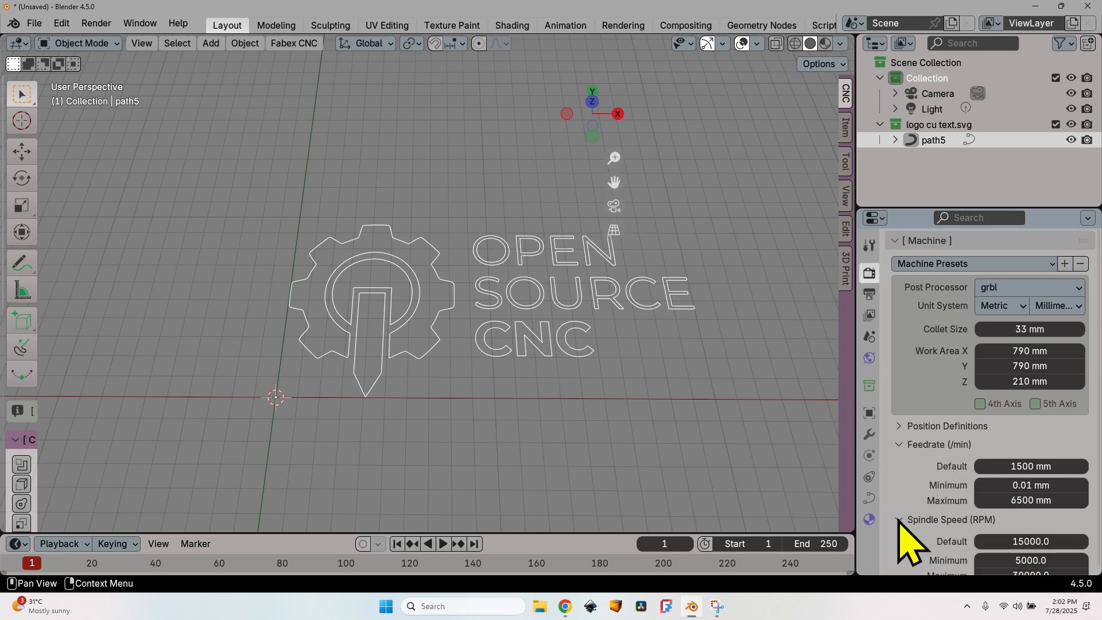
scroll(933, 494, down, 3)
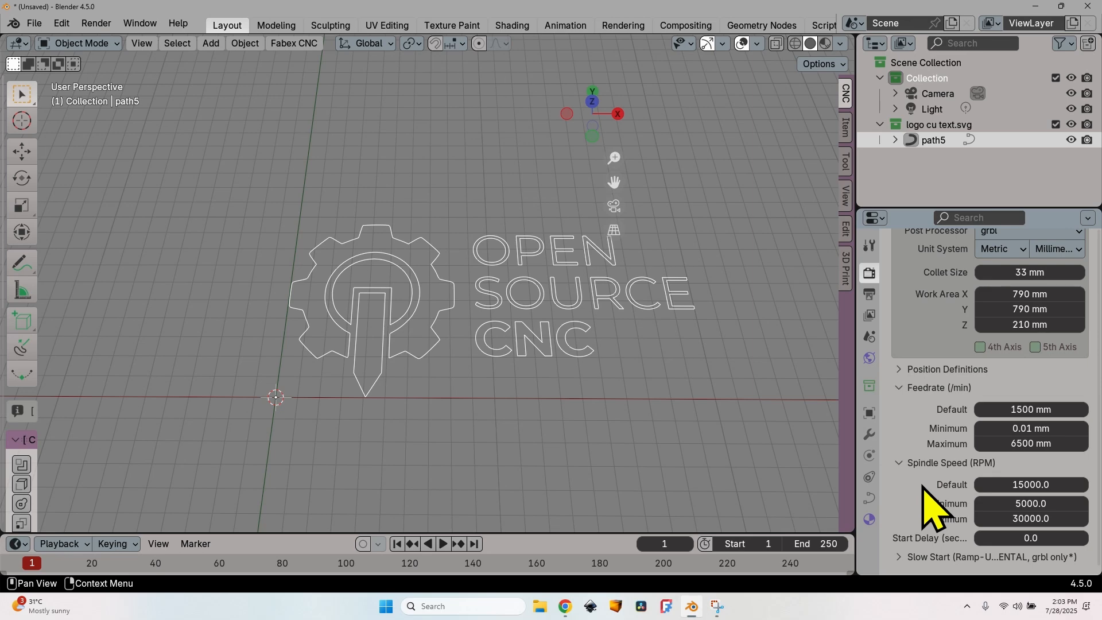
scroll(924, 487, up, 10)
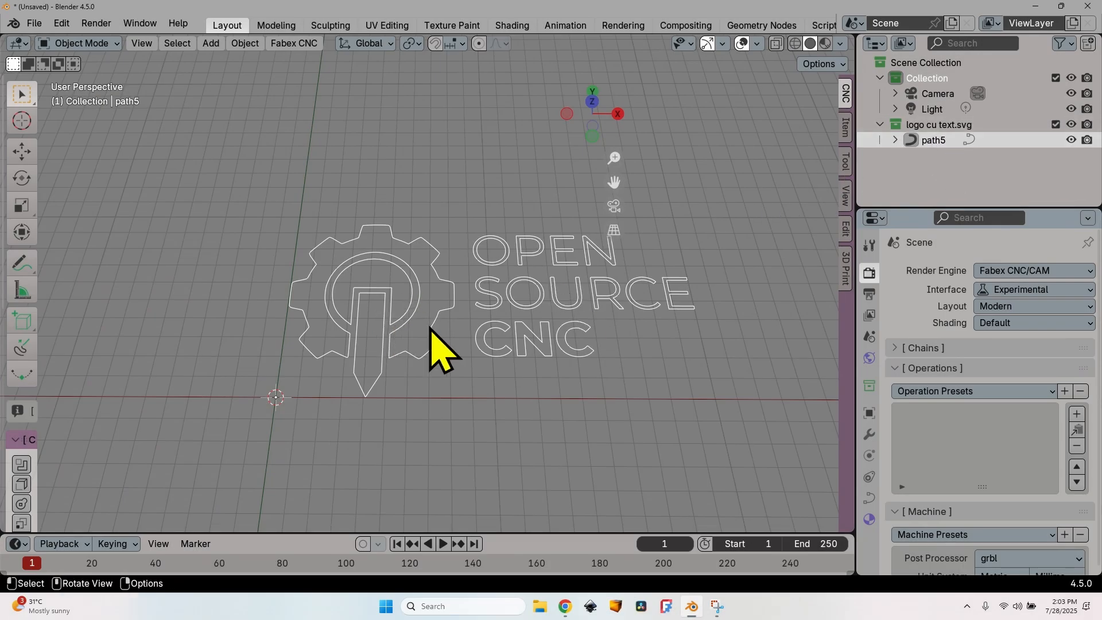
Step: Add a CNC operation for the logo curve and set its strategy to Medial Axis
click(1077, 413)
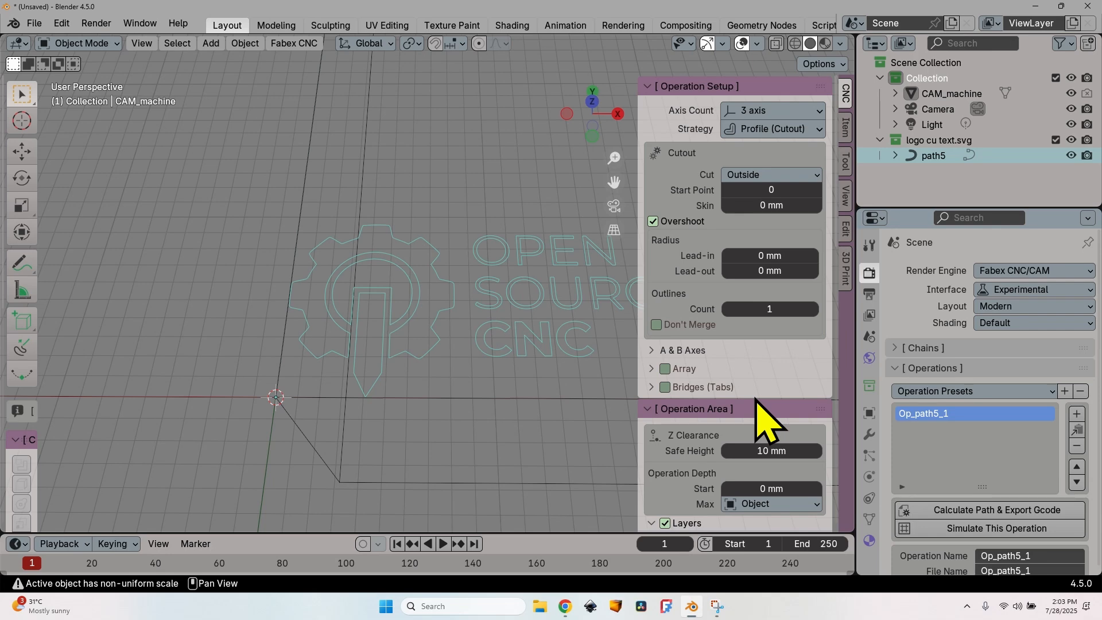
click(759, 128)
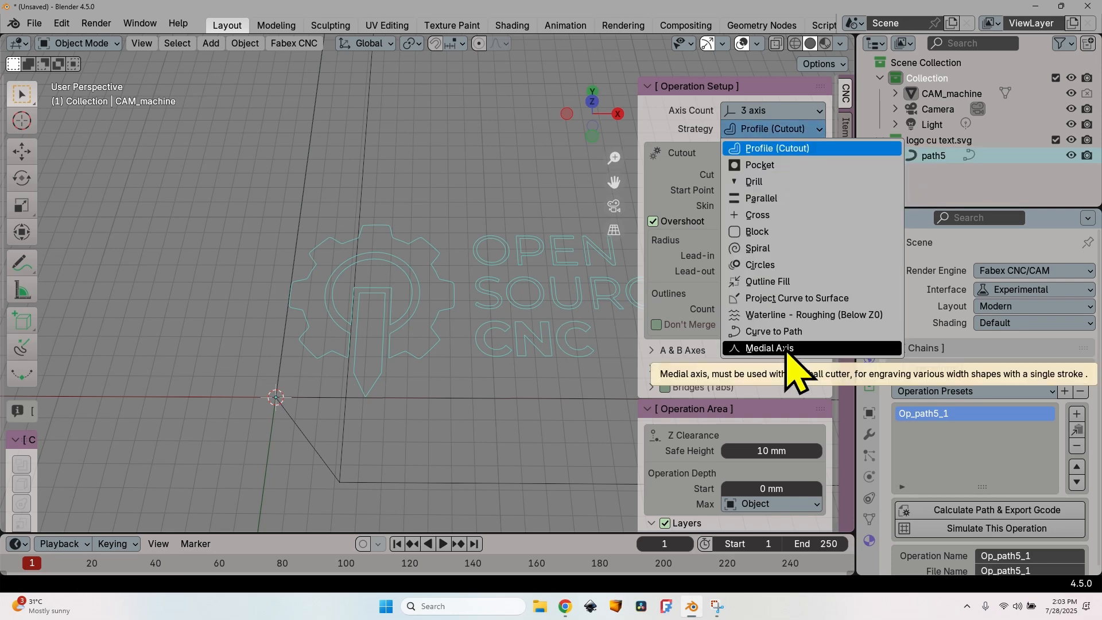
click(788, 349)
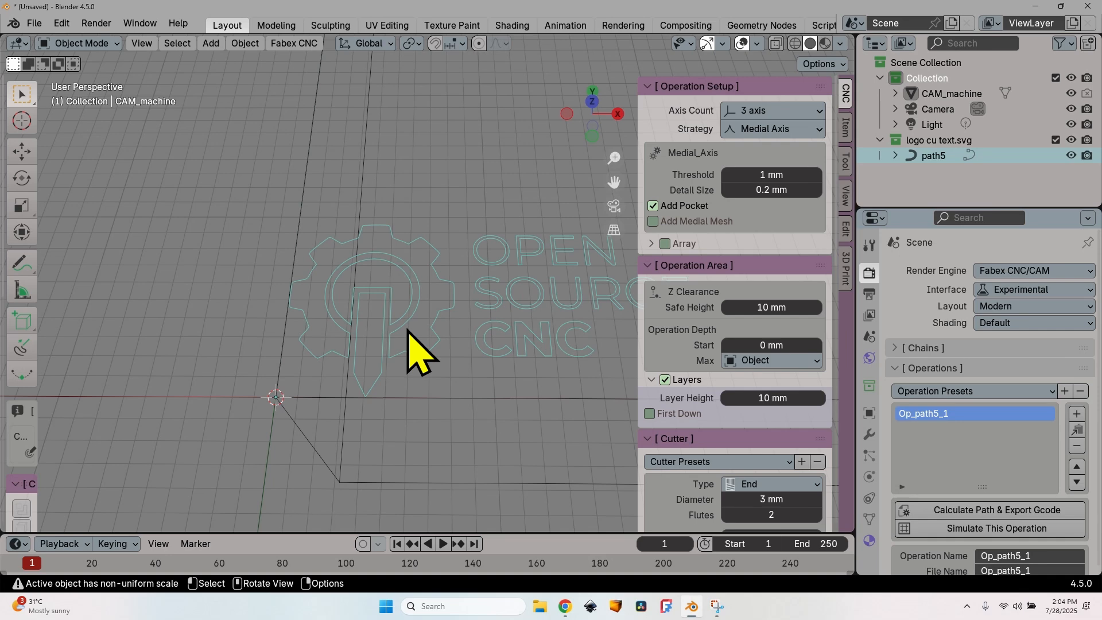
Step: Set the Z location of the active CAM_machine object to -5 mm
click(847, 129)
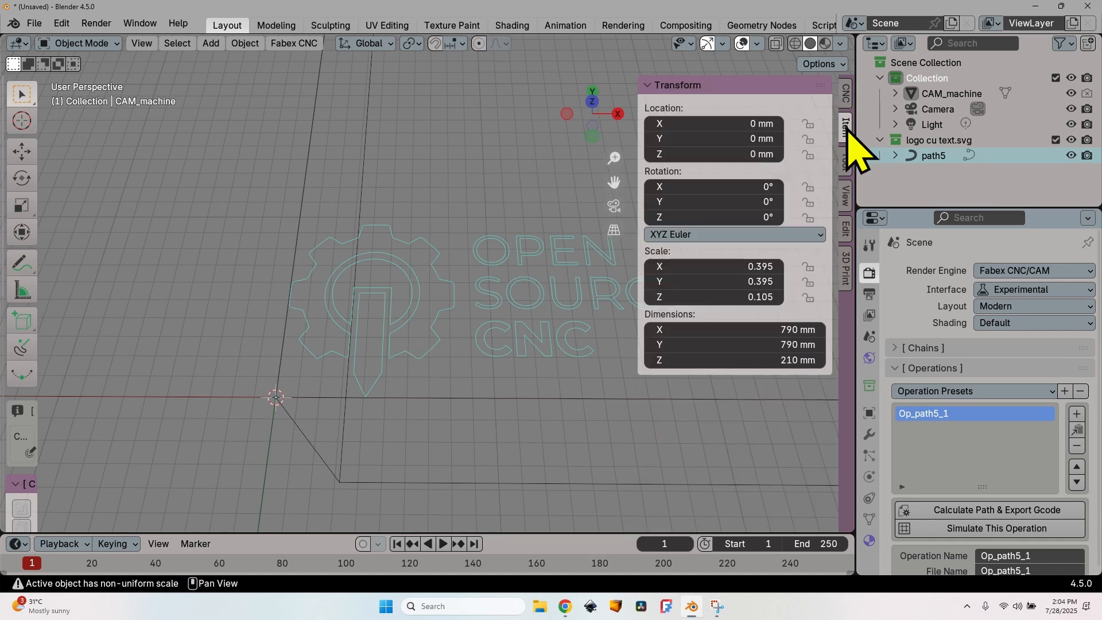
drag(717, 154, 717, 154)
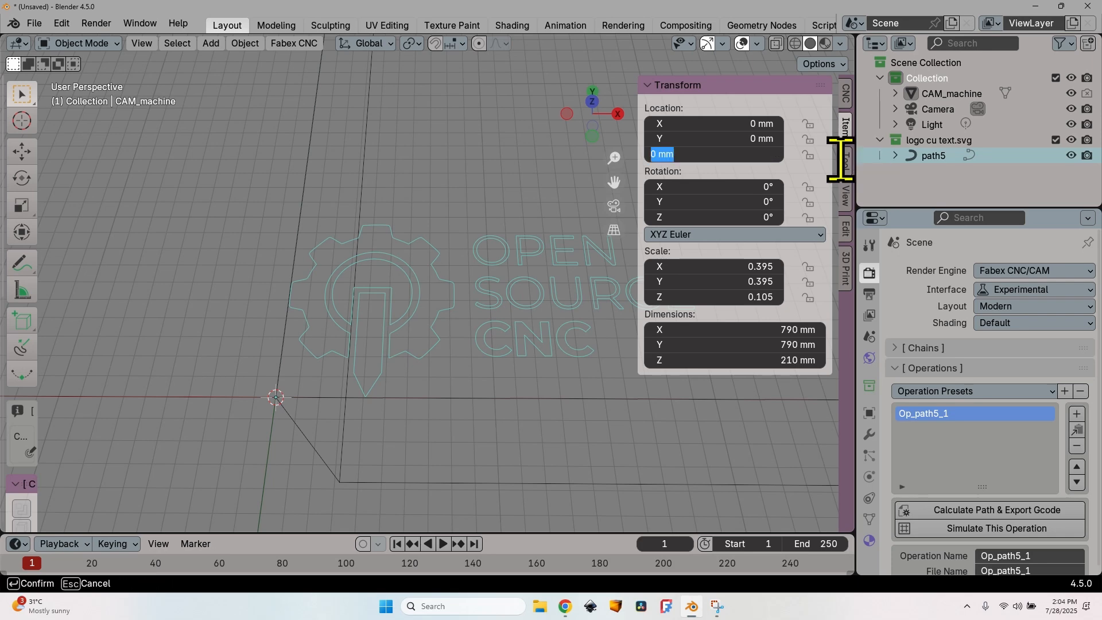
text(-5)
key(Return)
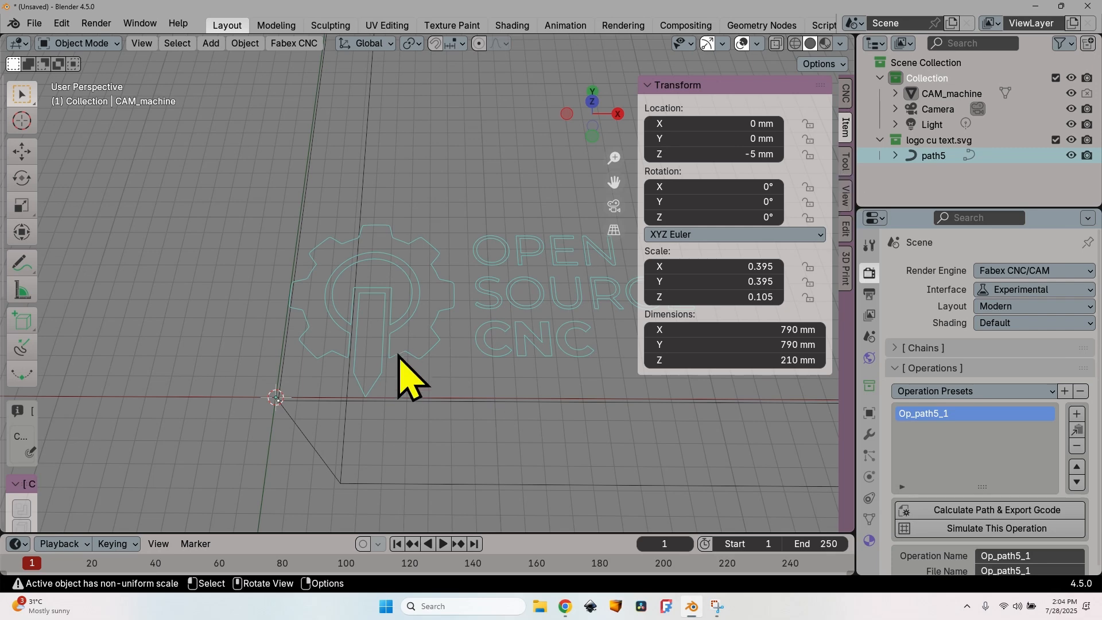
Step: Turn off layers for the medial axis operation and set its cutter type to V-carve
click(847, 93)
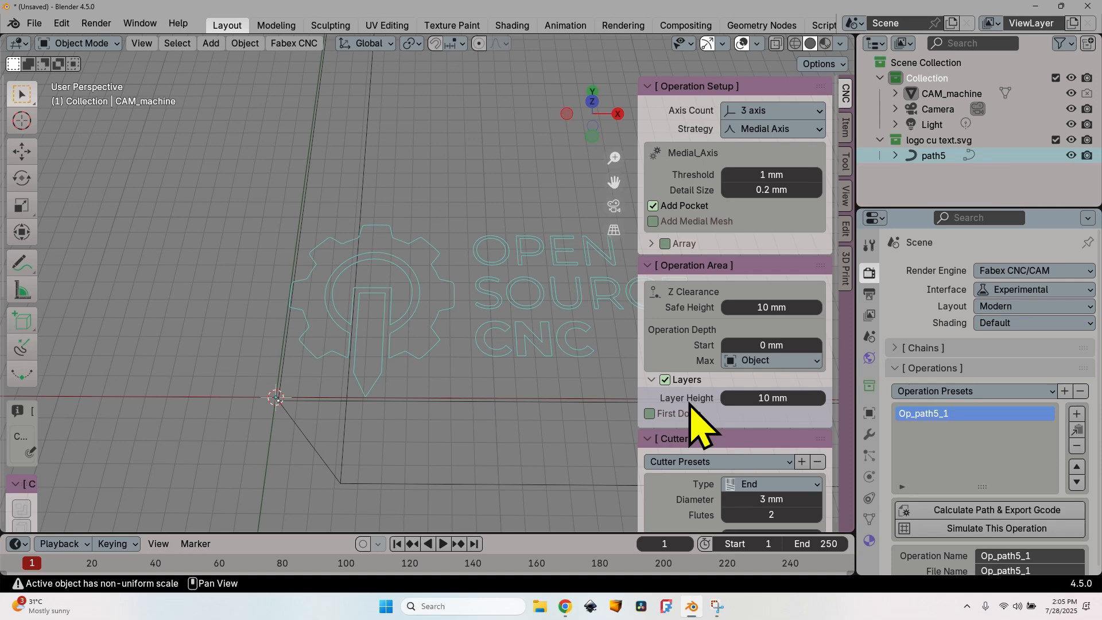
click(682, 381)
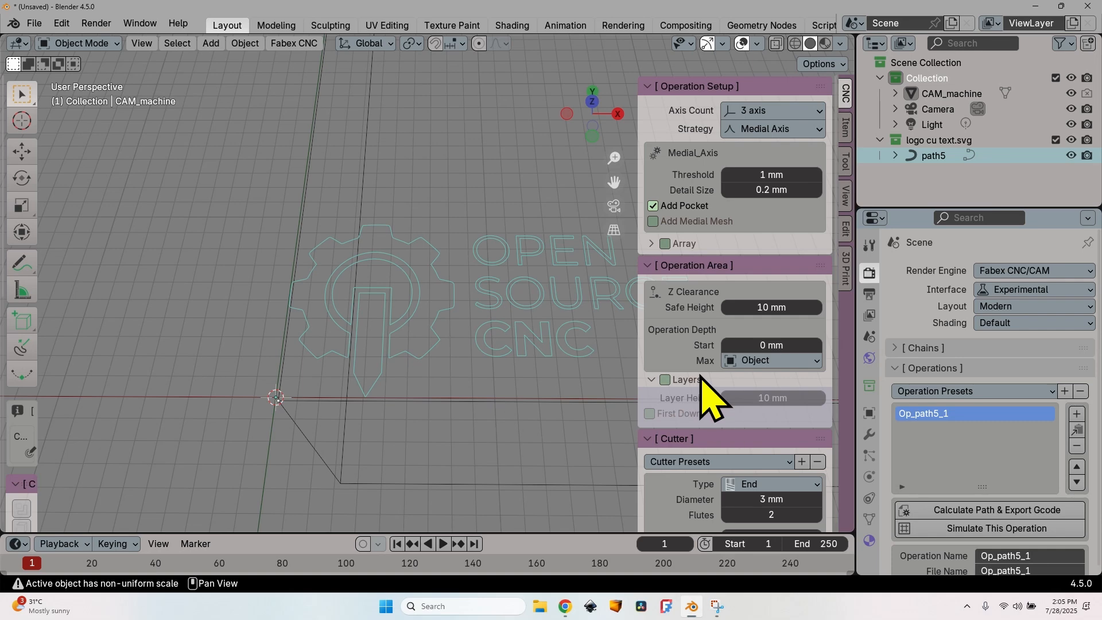
scroll(683, 373, down, 3)
scroll(677, 373, down, 3)
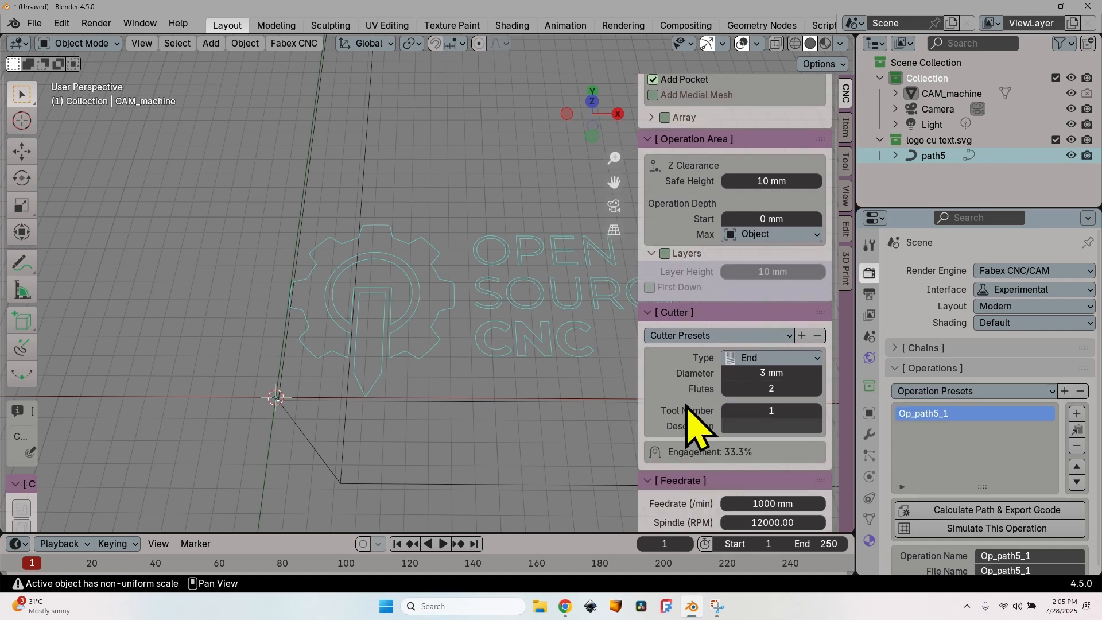
click(788, 357)
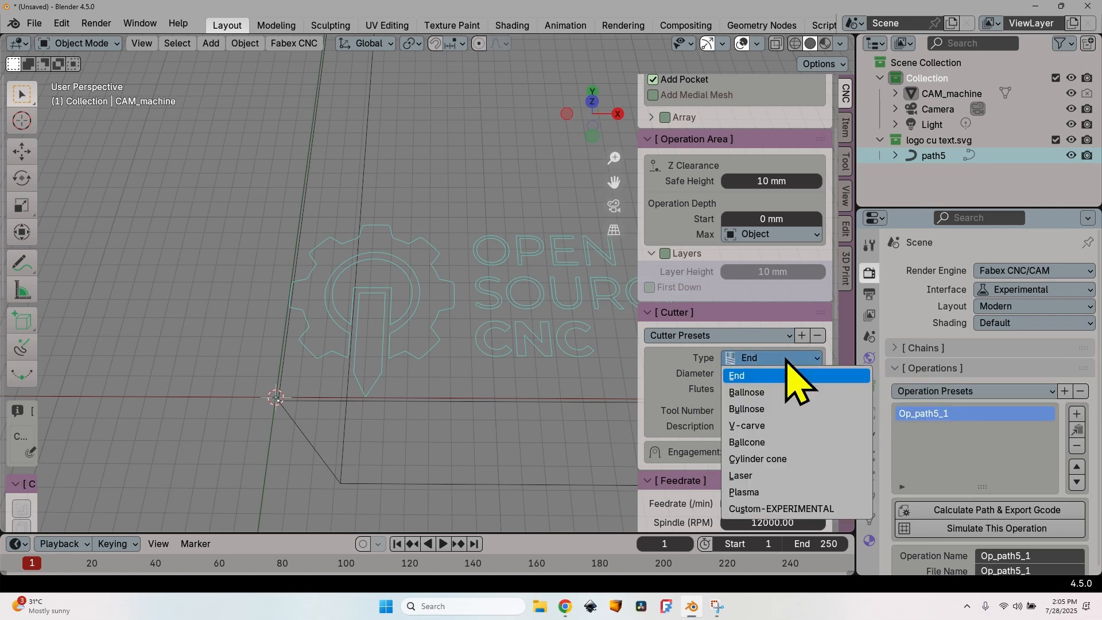
click(795, 425)
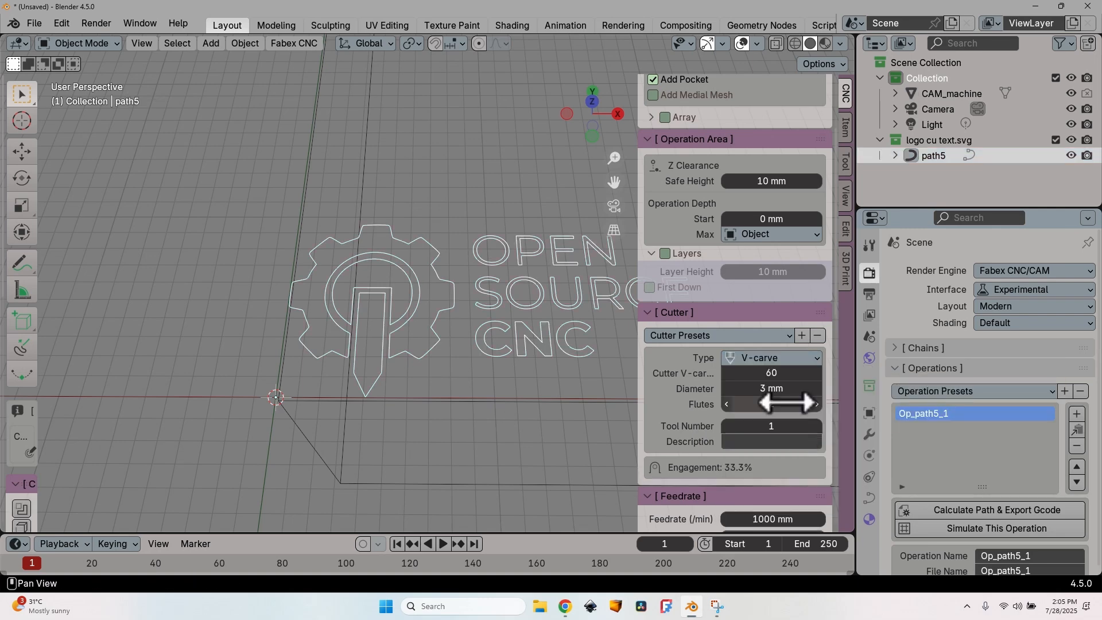
Step: Set the V-carve cutter's angle to 30 degrees and its diameter to 6.35 mm
click(774, 374)
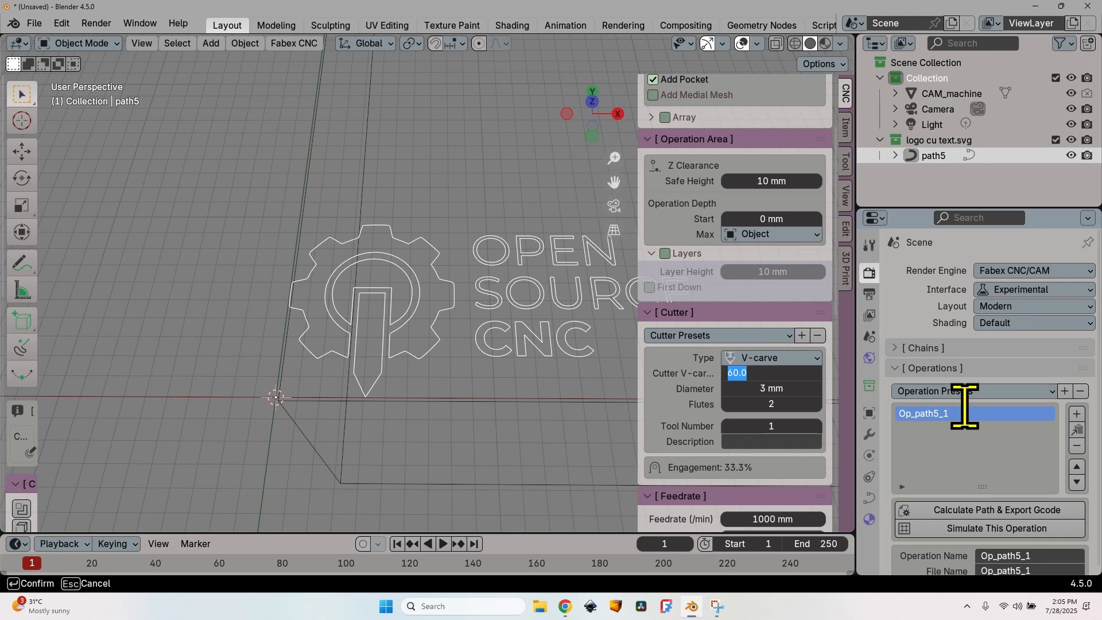
text(30)
key(Return)
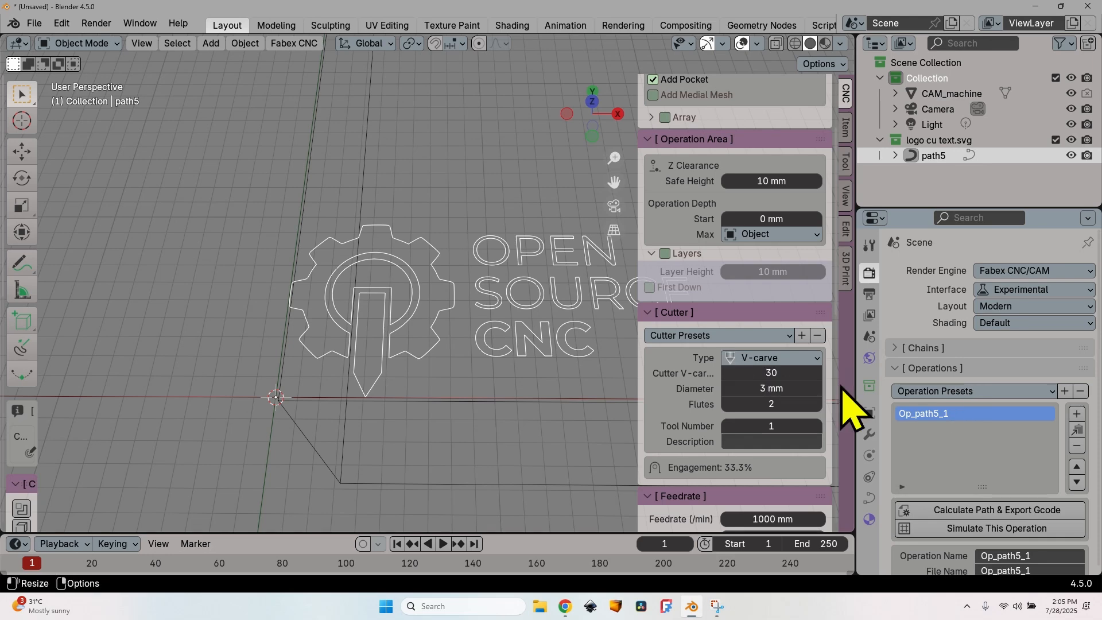
click(783, 386)
text(6)
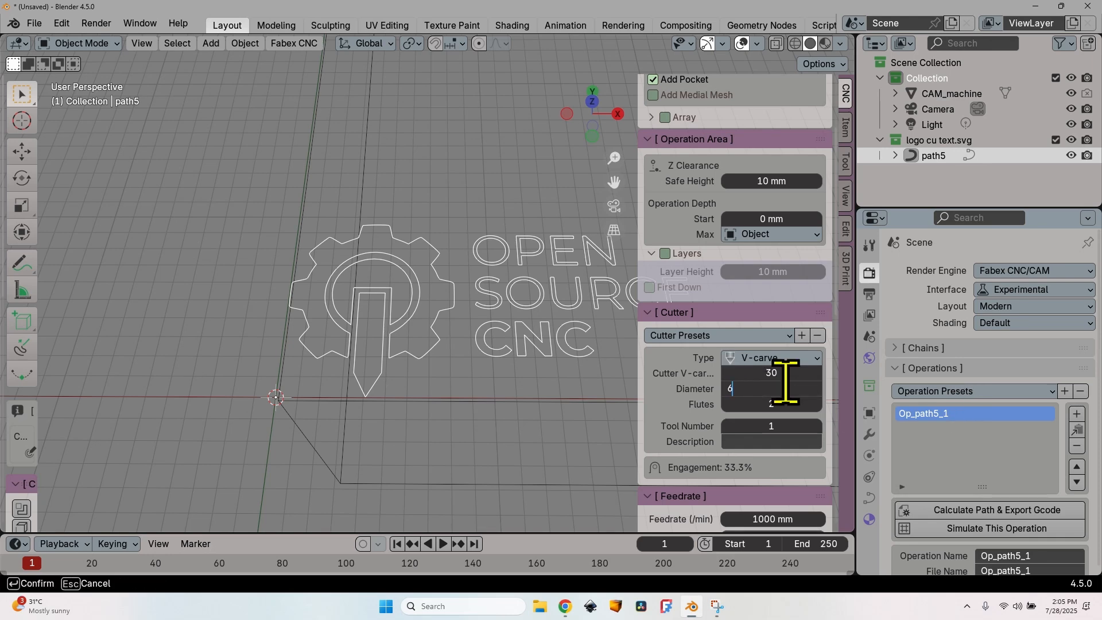
text(.35)
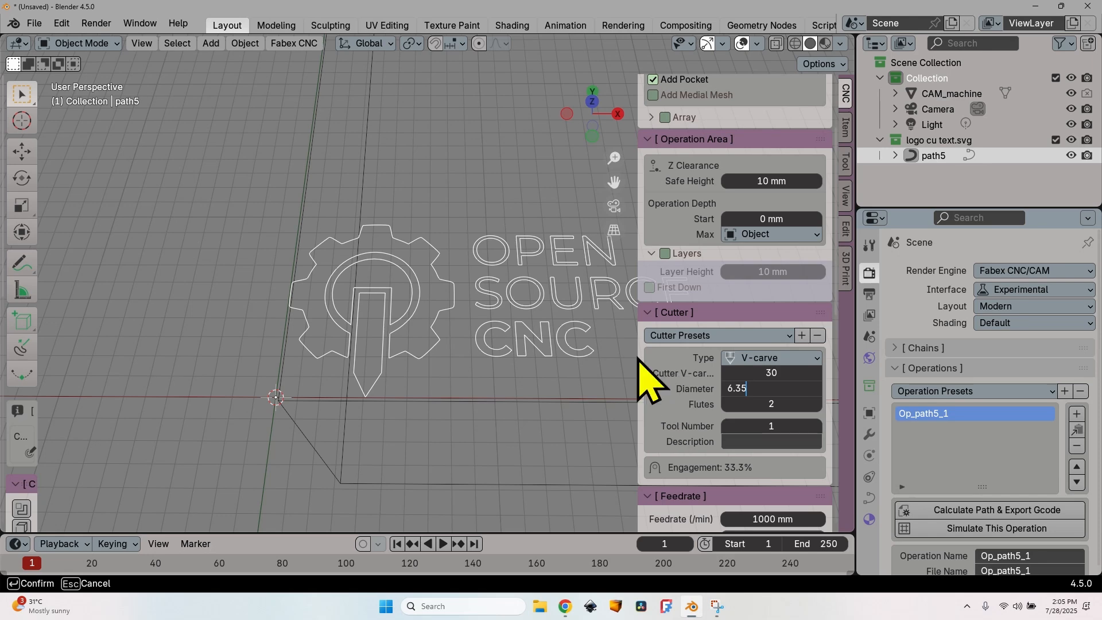
key(Return)
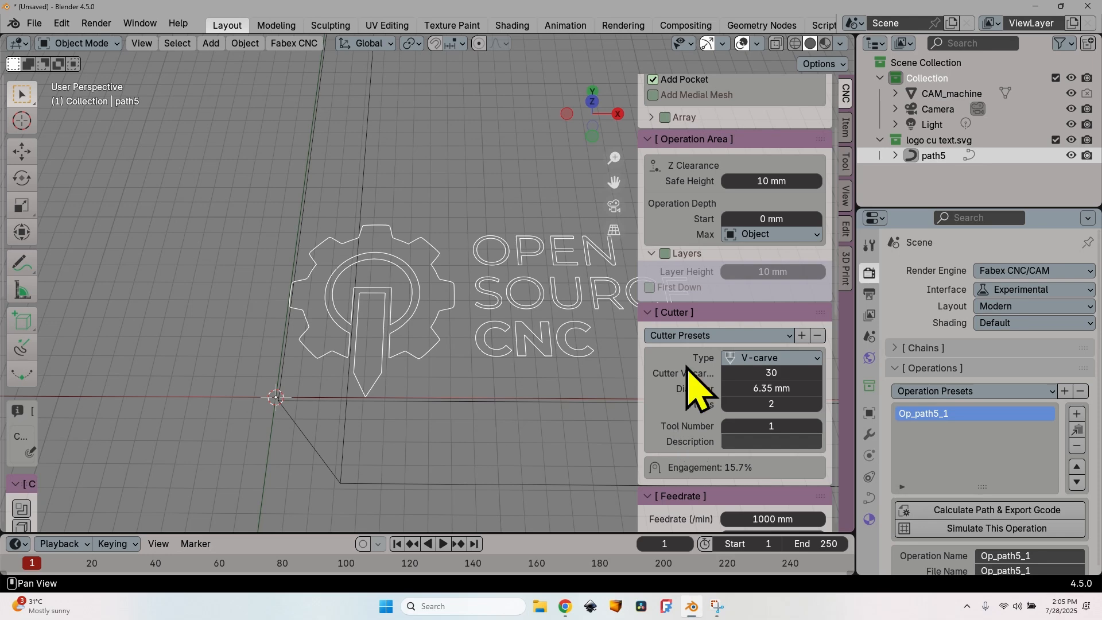
Step: Set the operation's spindle speed to 18000 RPM
scroll(674, 401, down, 5)
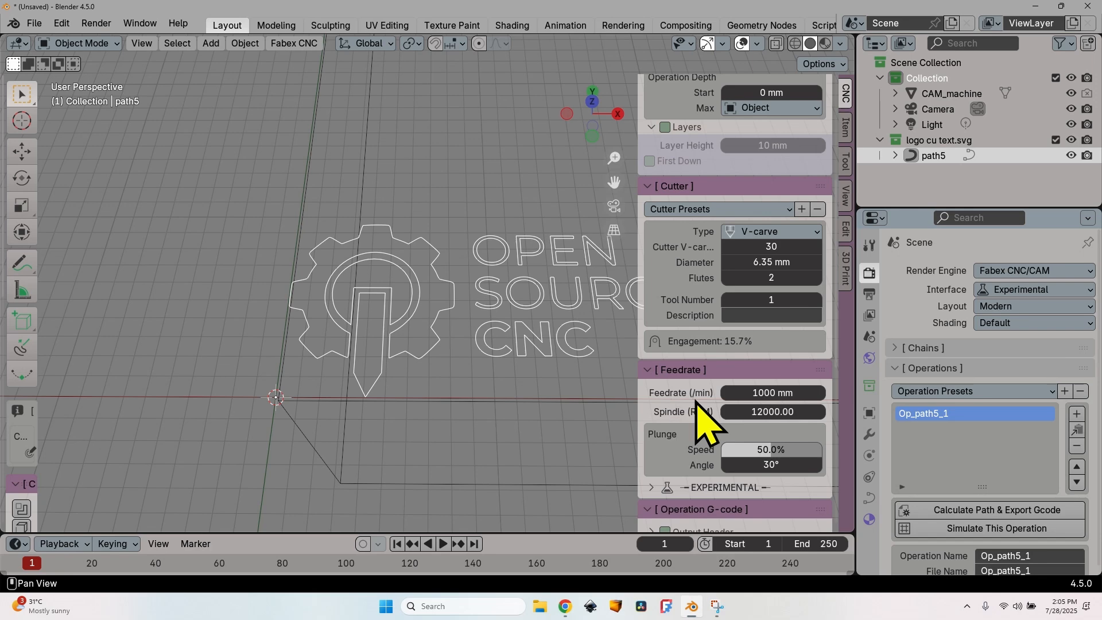
click(770, 412)
text(1)
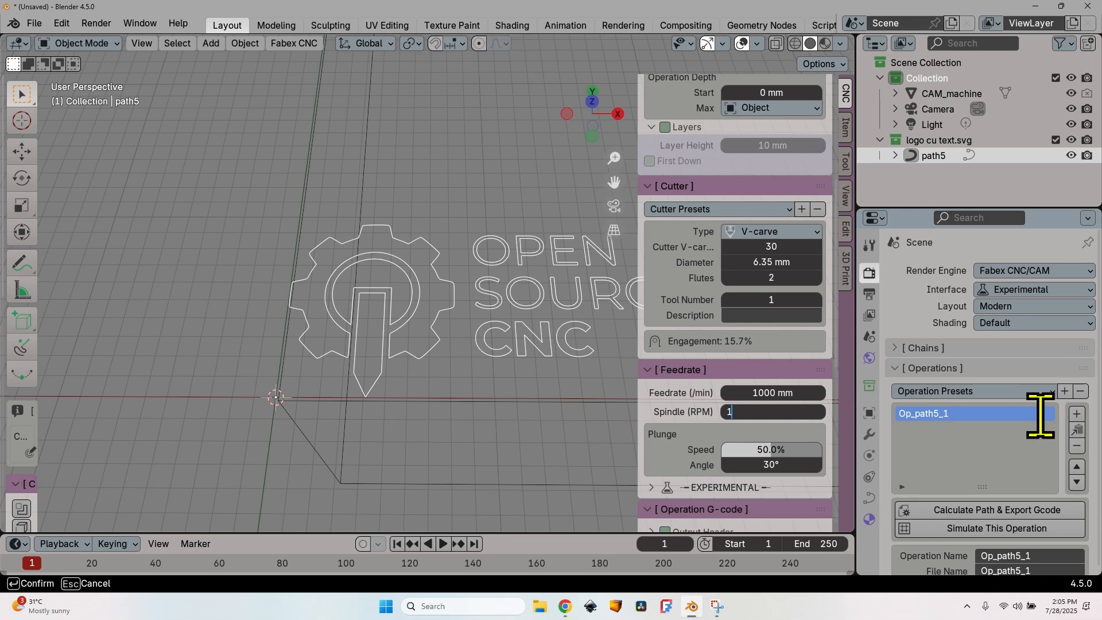
text(8000)
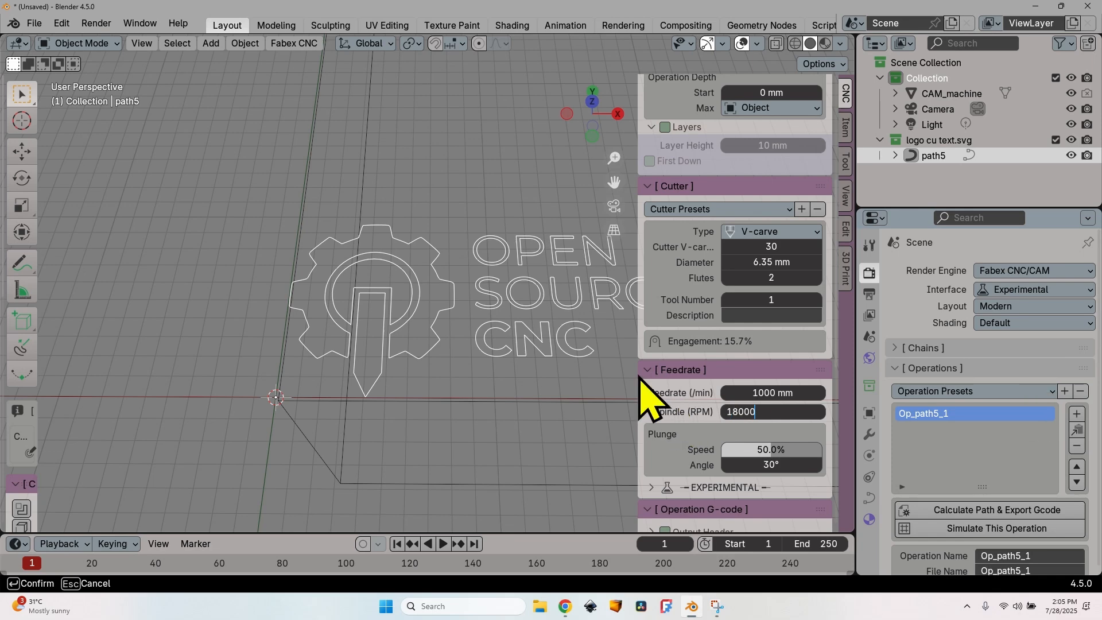
key(Return)
Step: Enable the operation's G-code output trailer with its commands shown, and review the movement settings
scroll(683, 439, down, 6)
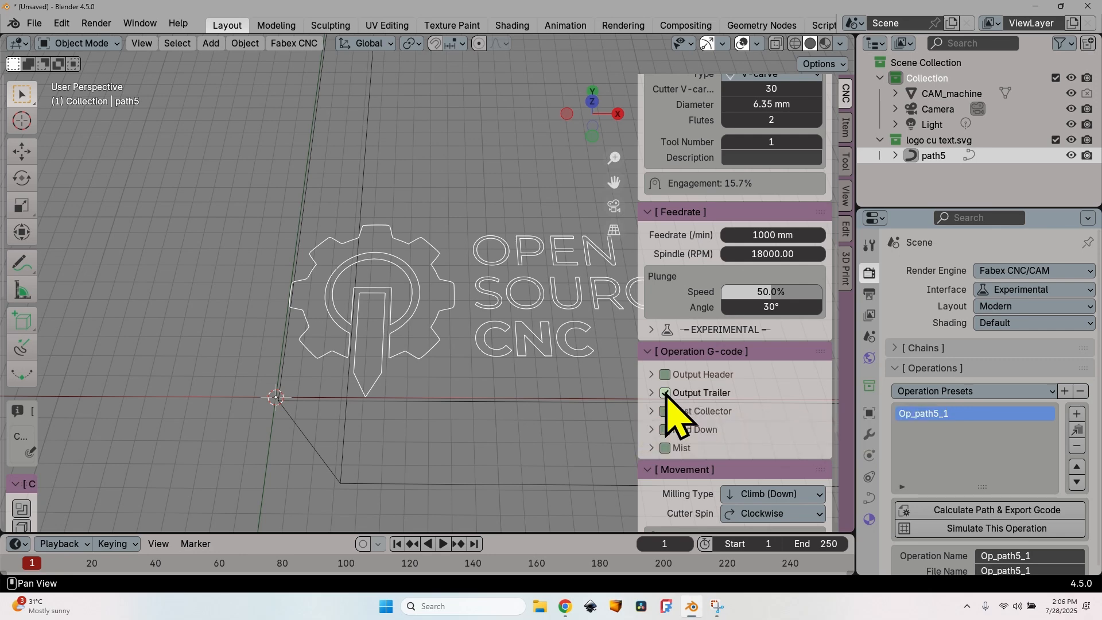
click(666, 394)
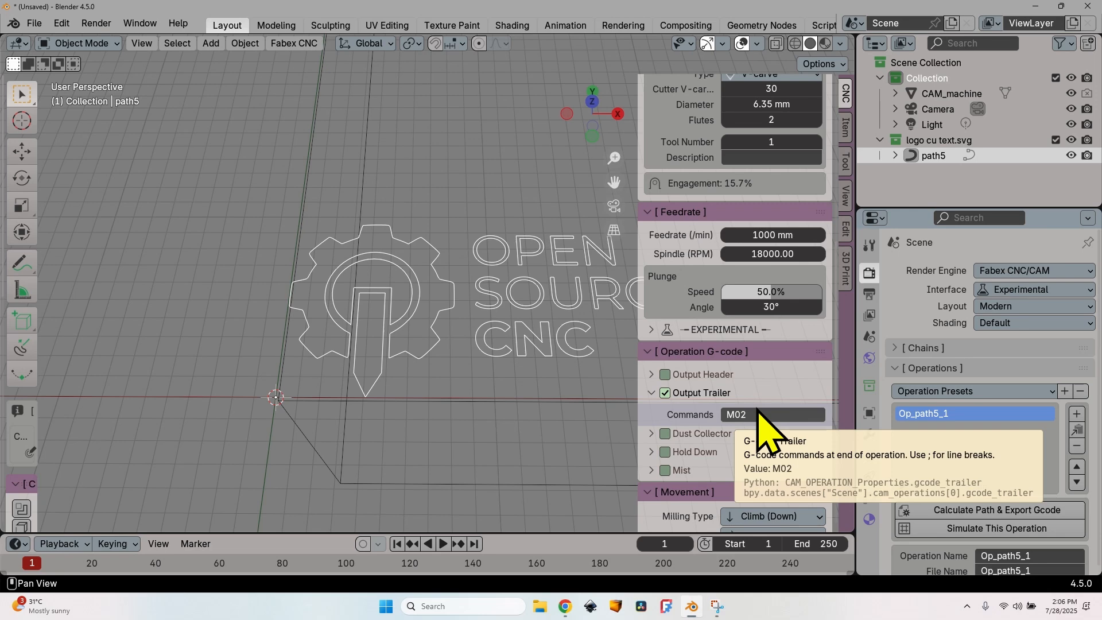
scroll(683, 396, down, 5)
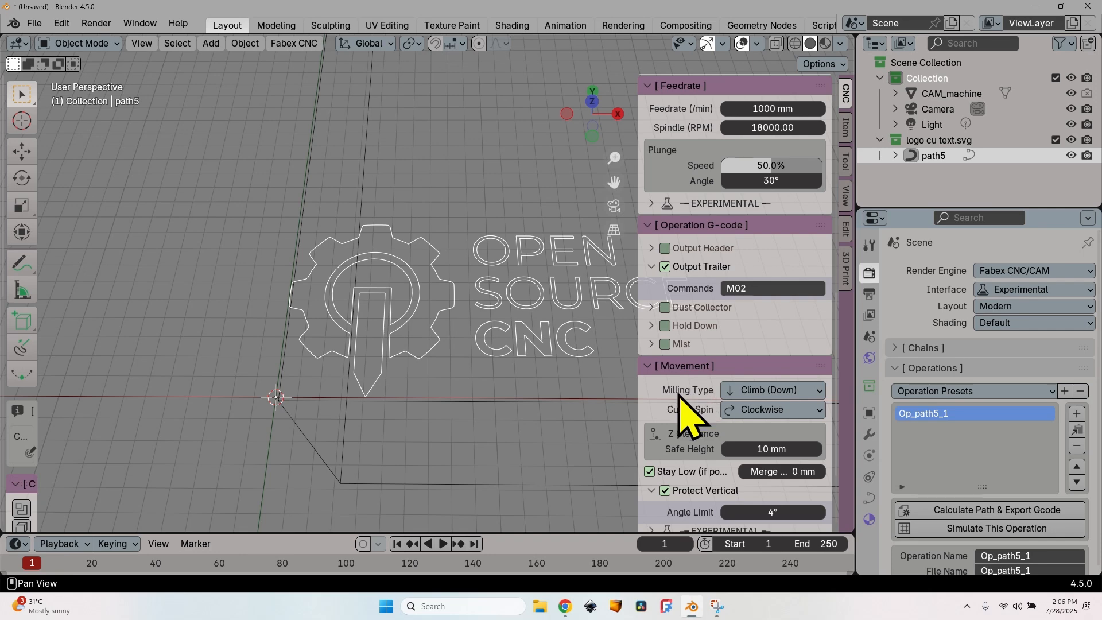
scroll(687, 414, down, 1)
scroll(679, 394, down, 3)
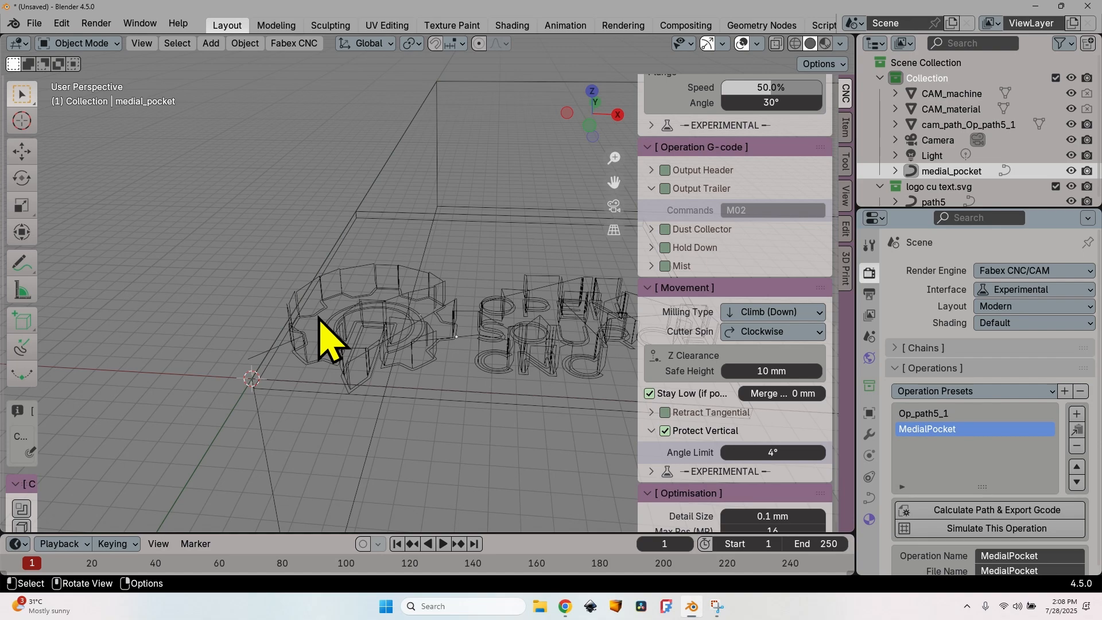
Step: Select the calculated path cam_path_Op_path5_1 and examine the toolpath around the lettering and the gear from several angles
click(1014, 125)
scroll(353, 350, up, 3)
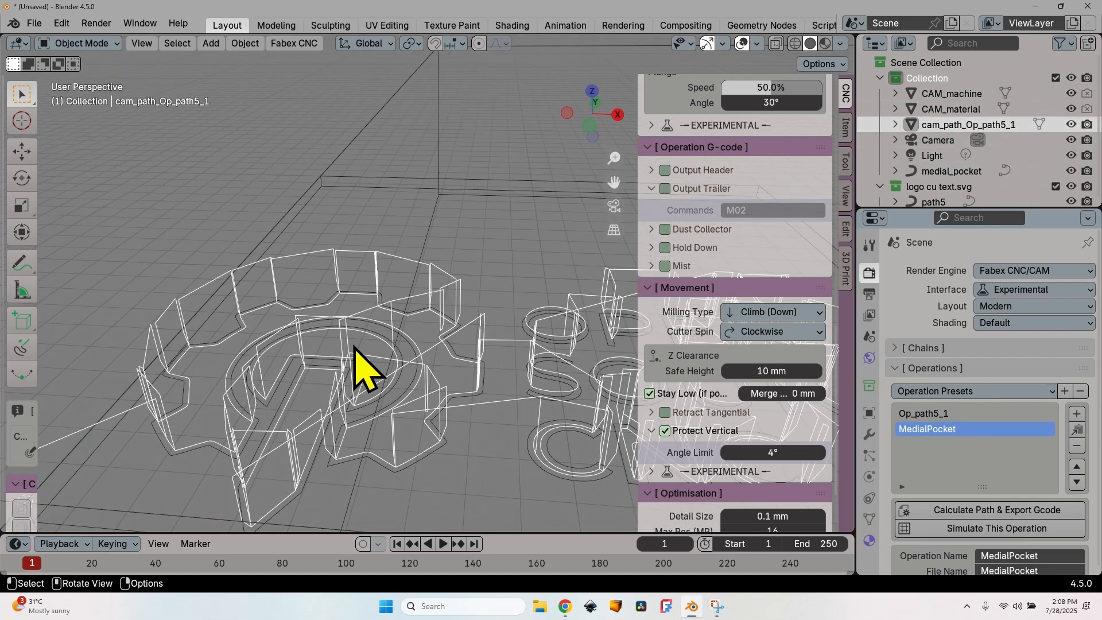
middle_drag(355, 347, 379, 249)
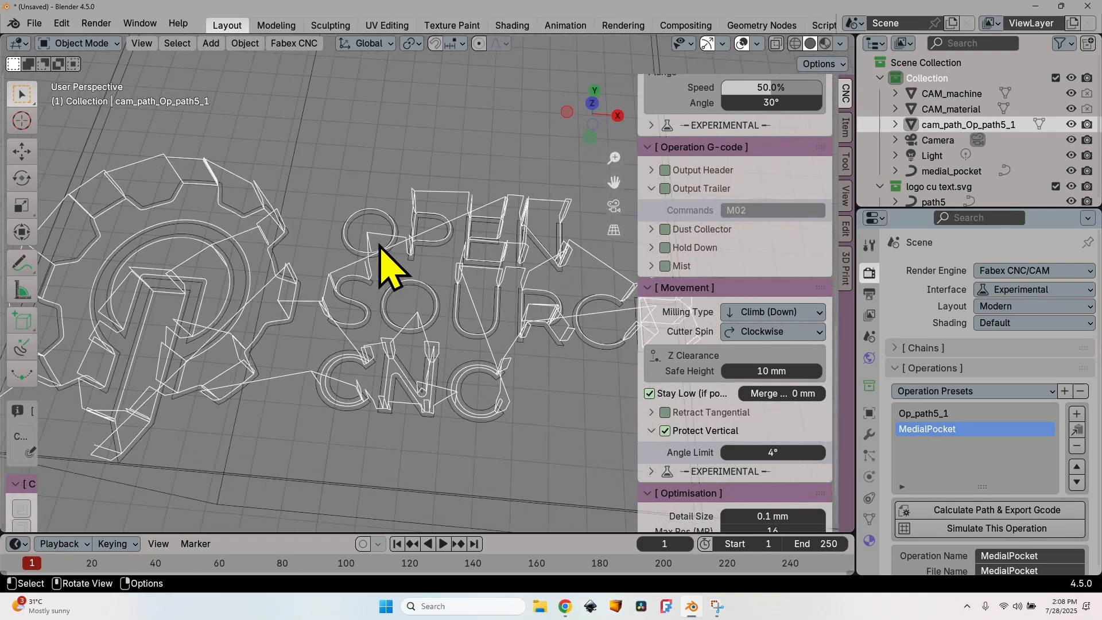
scroll(389, 258, up, 3)
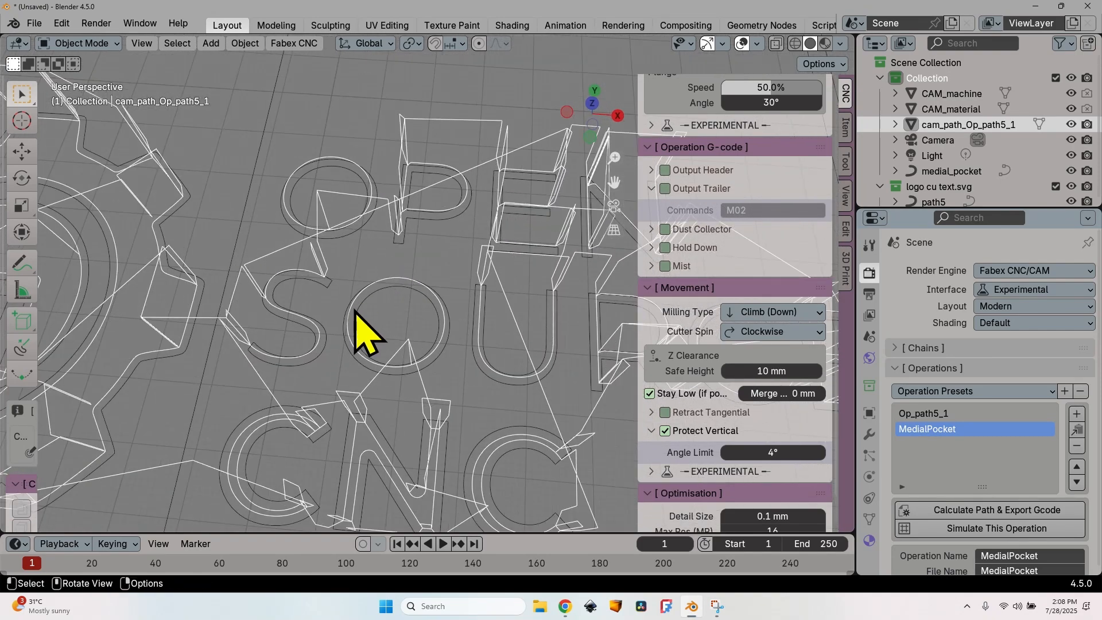
middle_drag(355, 310, 352, 438)
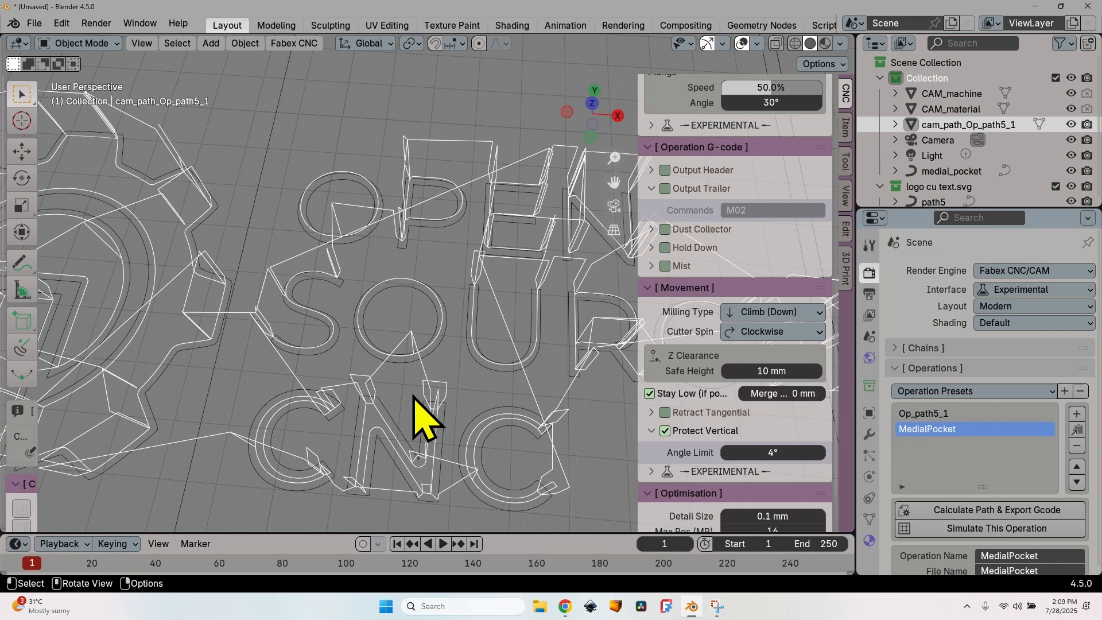
middle_drag(413, 399, 364, 216)
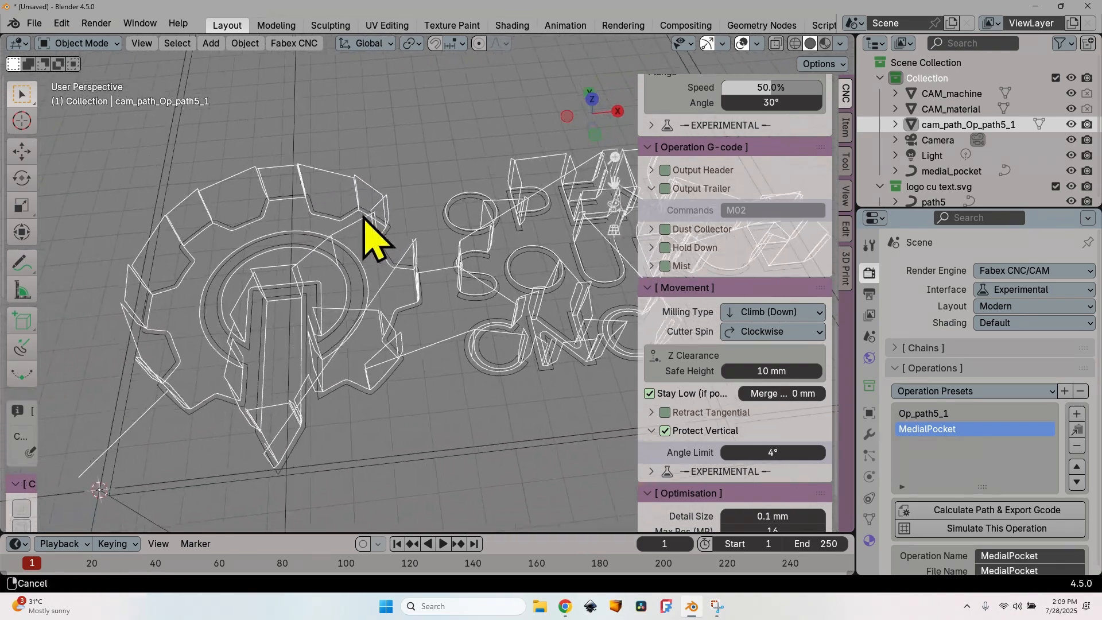
scroll(256, 357, up, 3)
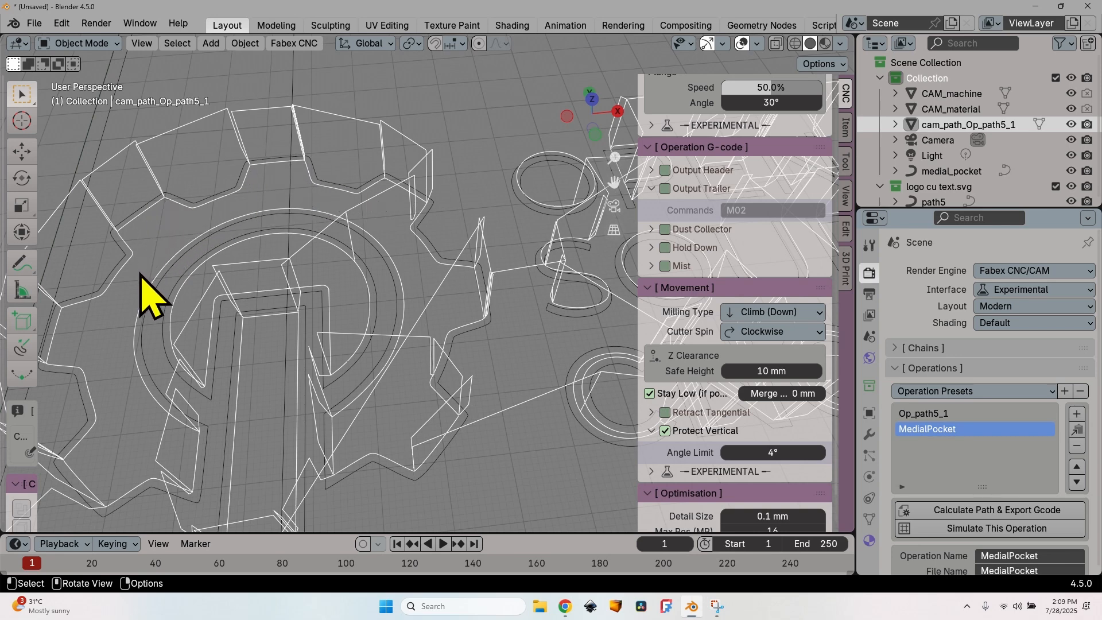
scroll(408, 364, down, 5)
middle_drag(409, 364, 377, 332)
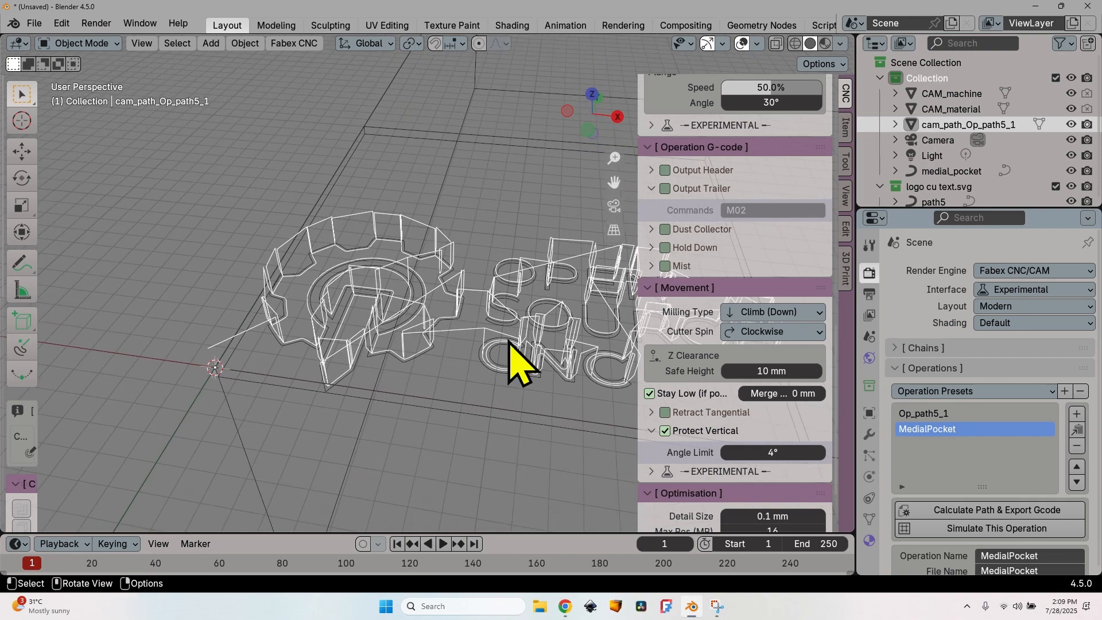
Step: Select the operation Op_path5_1 and save the project as log vcarve.blend in the VCarve in Blender folder
click(979, 414)
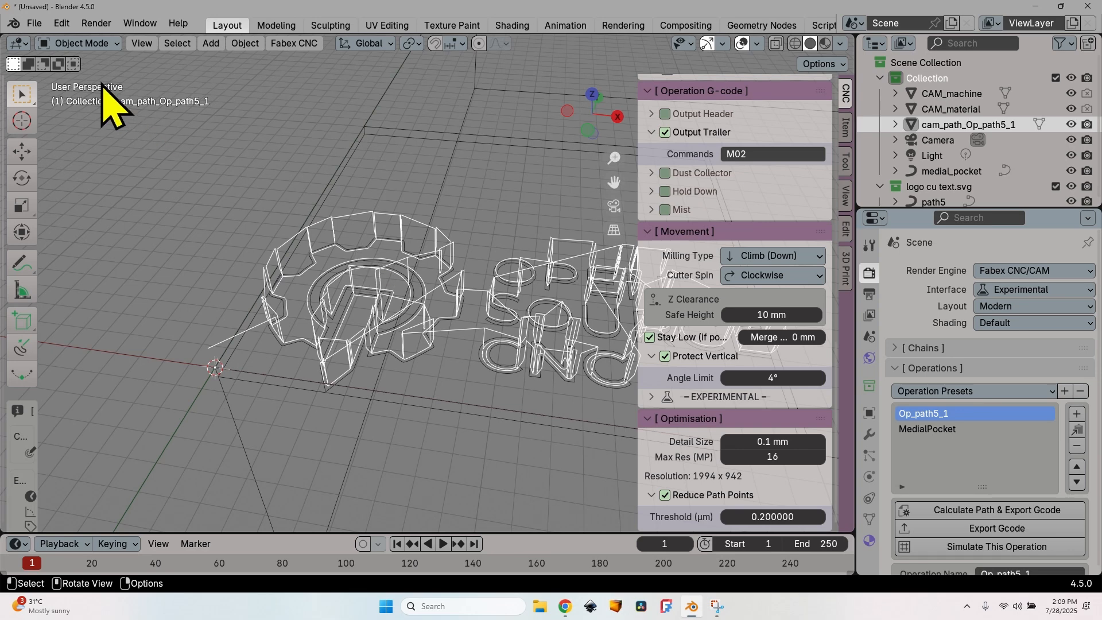
click(34, 23)
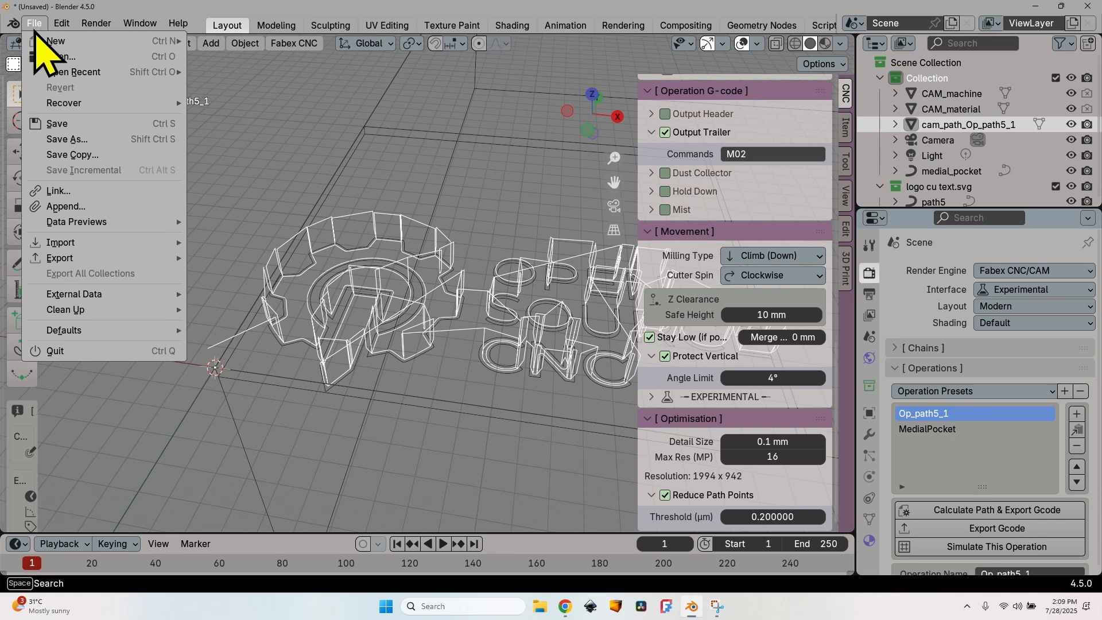
click(106, 143)
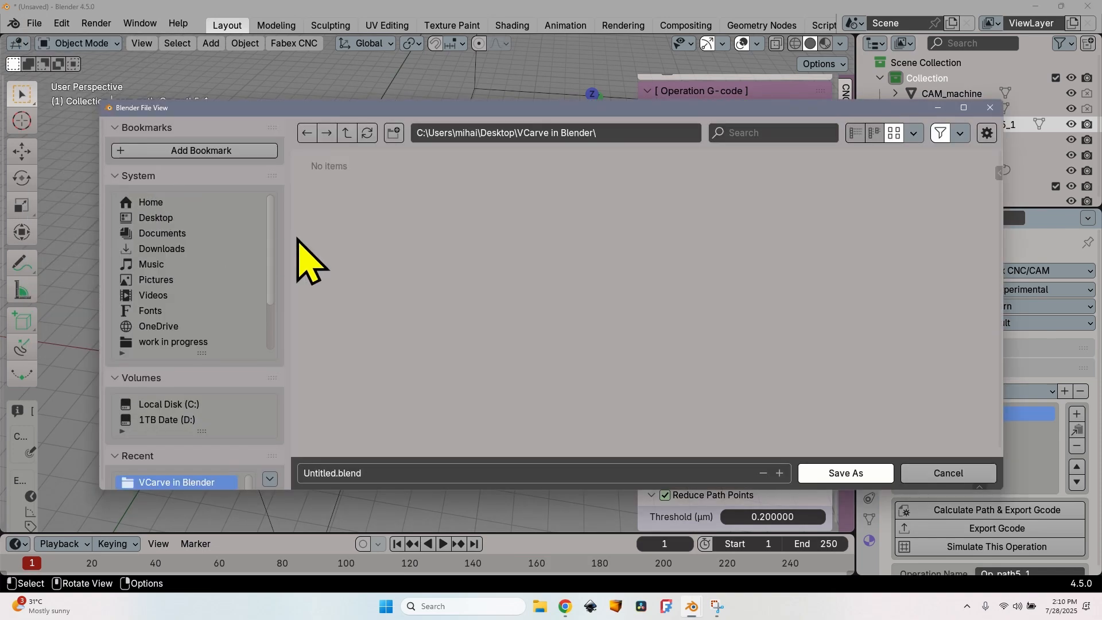
text(log vcarve)
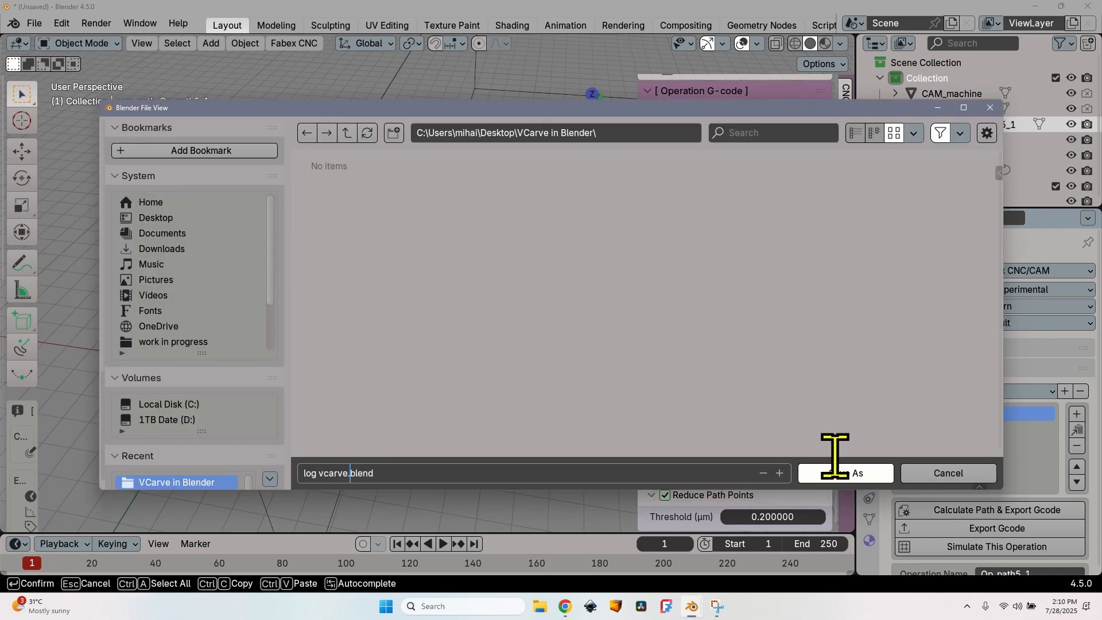
click(854, 473)
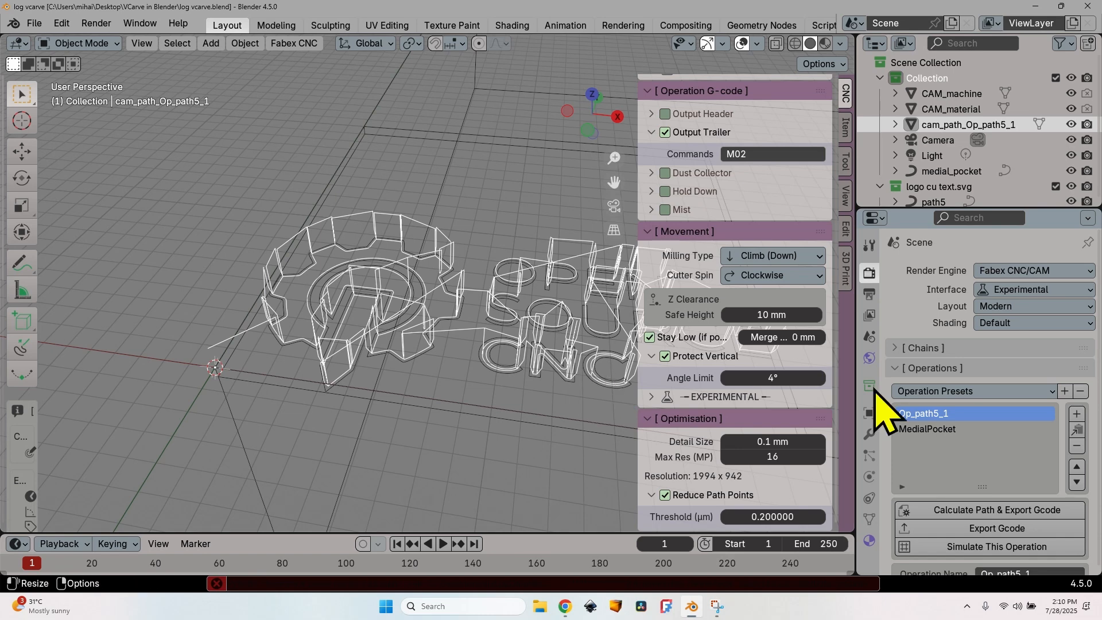
Step: Rename the operation Op_path5_1 to VCarve Outline and set its G-code file name to VCarve-Outline
scroll(924, 396, down, 5)
scroll(935, 407, down, 2)
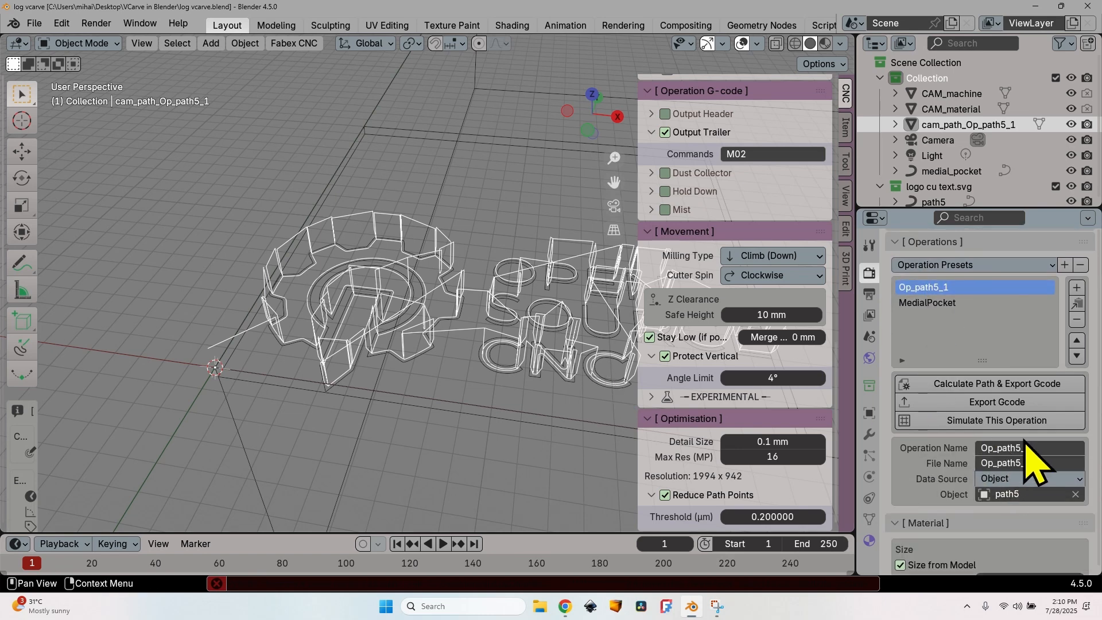
click(1010, 448)
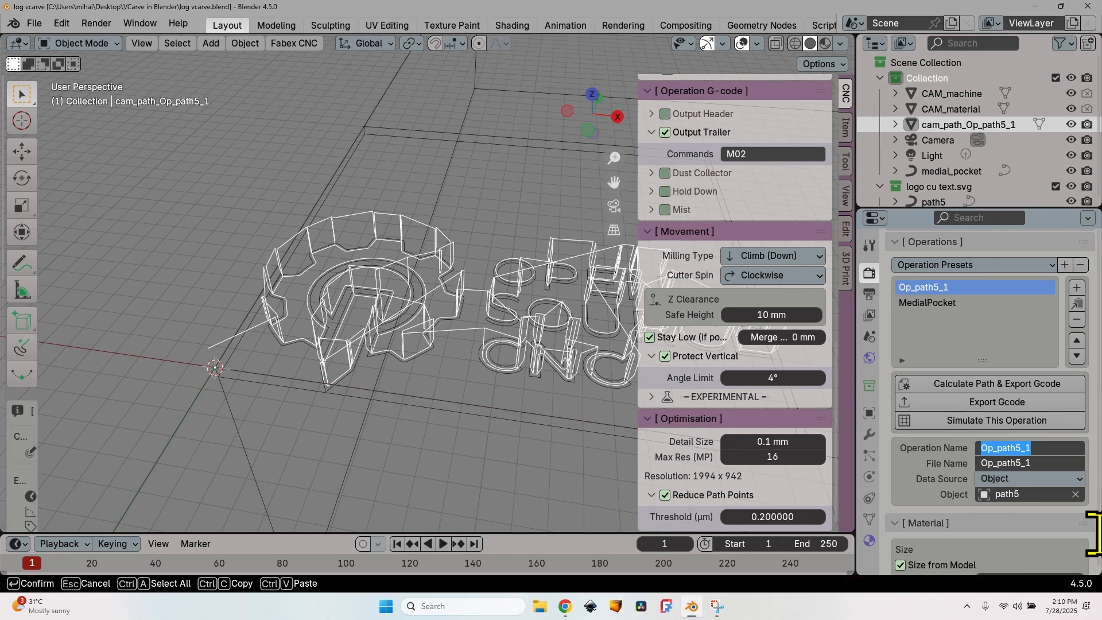
text(VCr)
key(BackSpace)
text(arv)
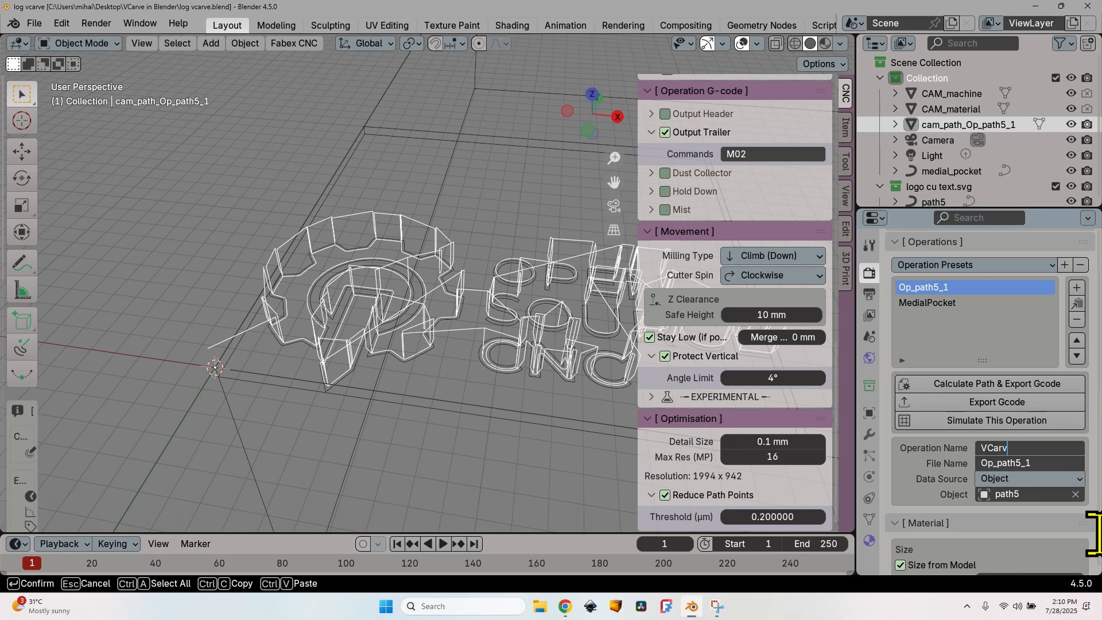
text(e Outline)
key(Tab)
text(V)
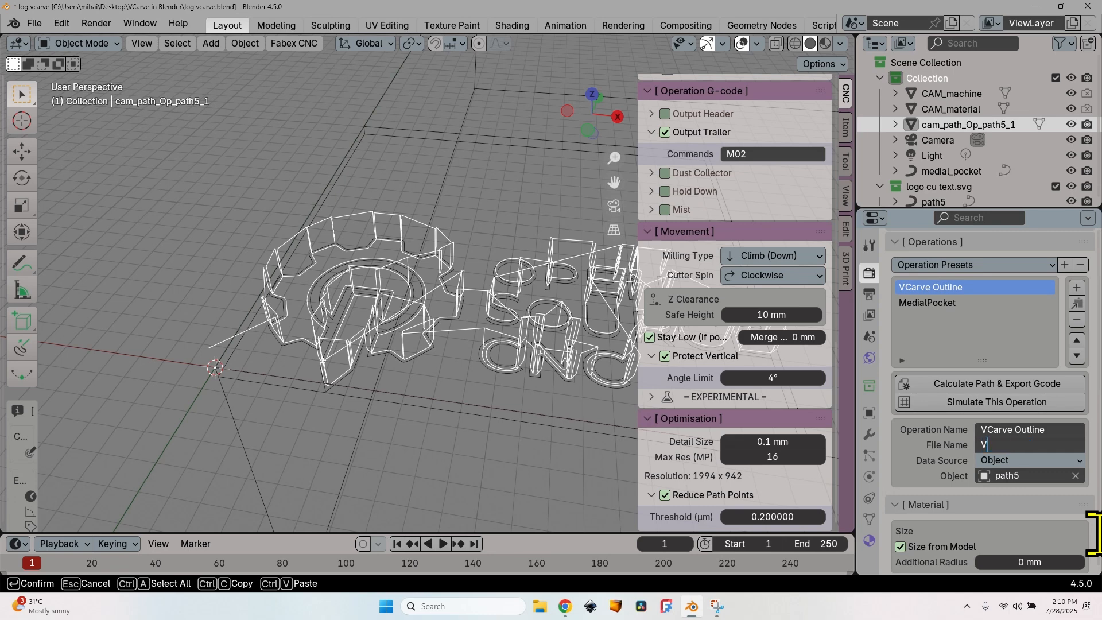
text(Carve-Outline)
click(908, 344)
Step: Calculate the path of the VCarve Outline operation again and export its G-code
click(969, 383)
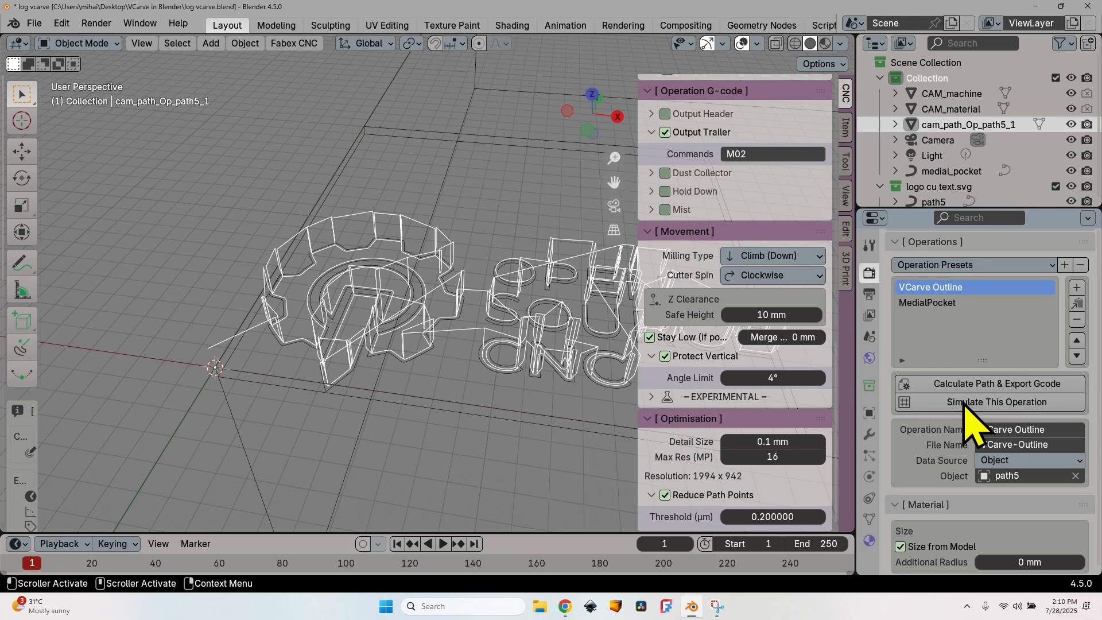
click(992, 385)
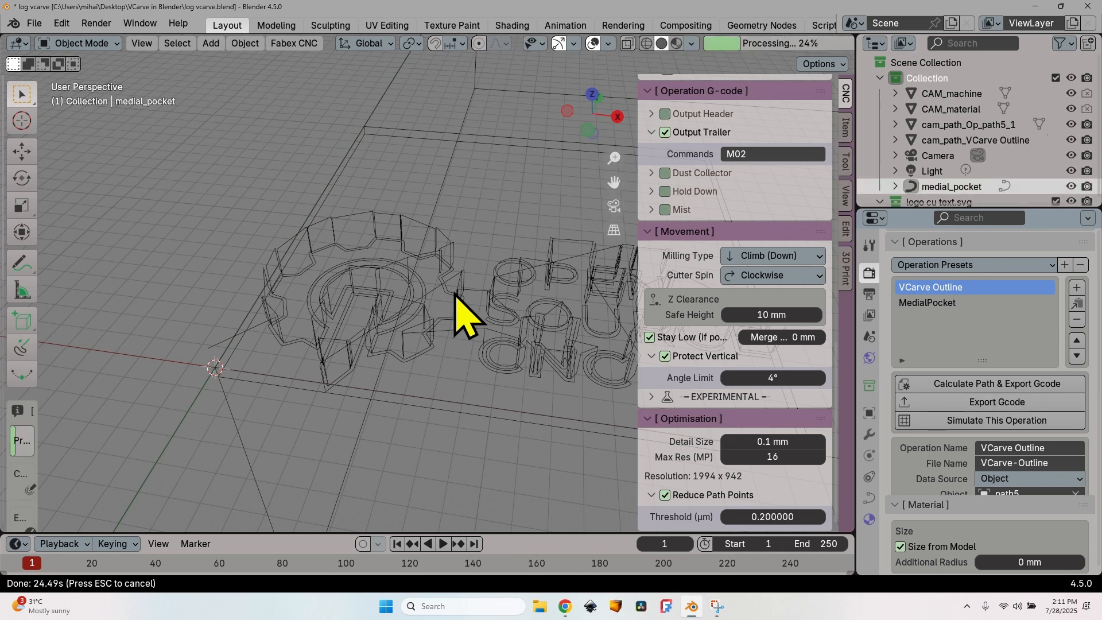
click(999, 402)
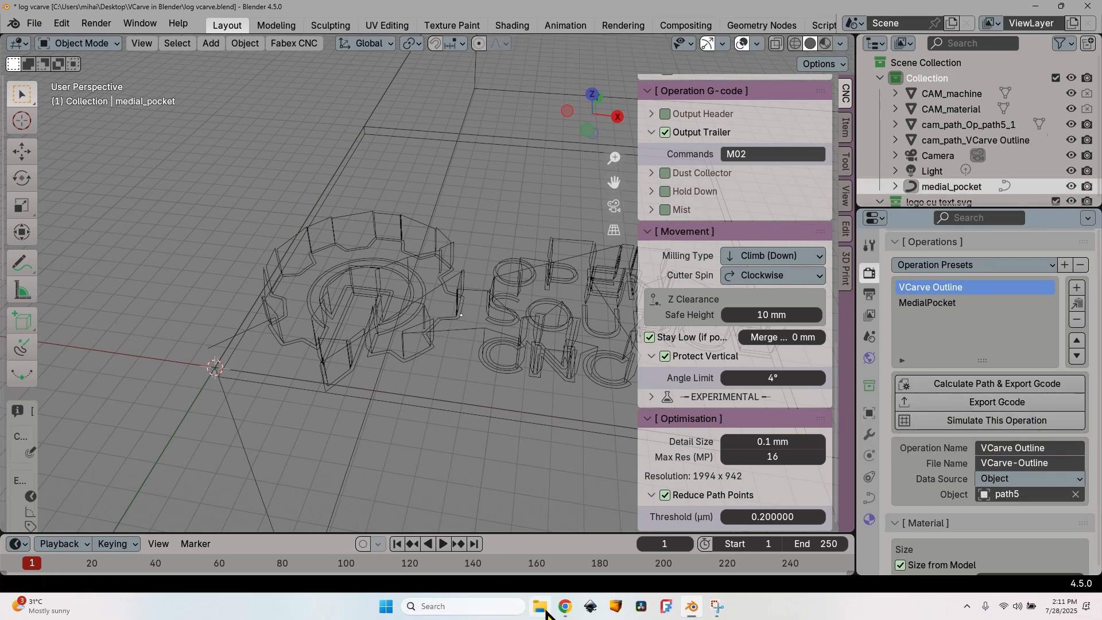
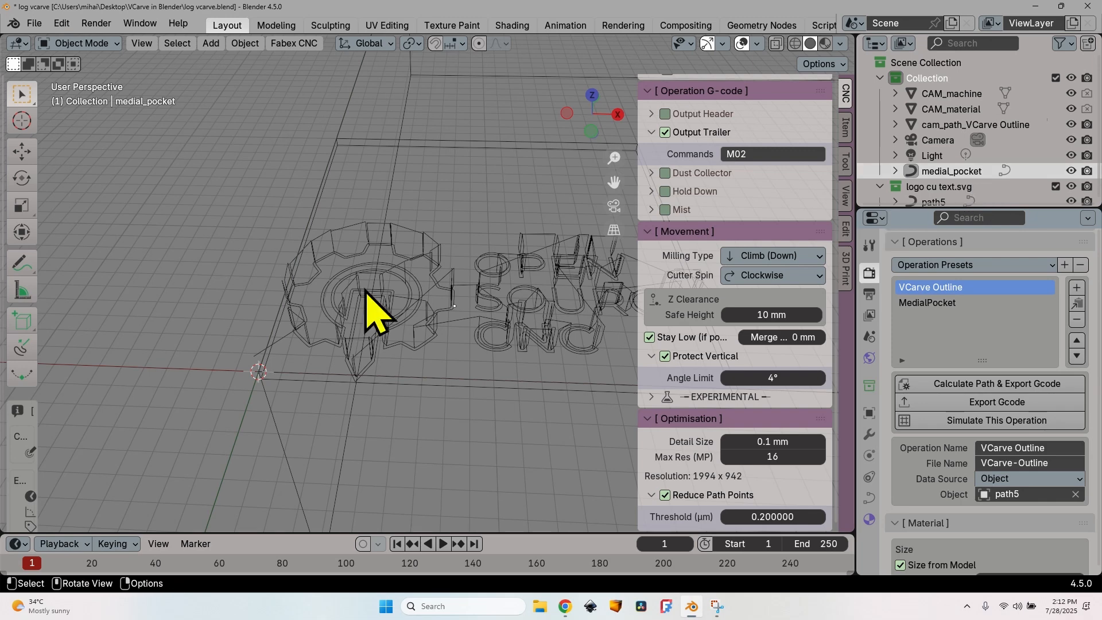
Step: Hide the calculated path cam_path_VCarve Outline in the viewport and select the MedialPocket operation
click(1071, 124)
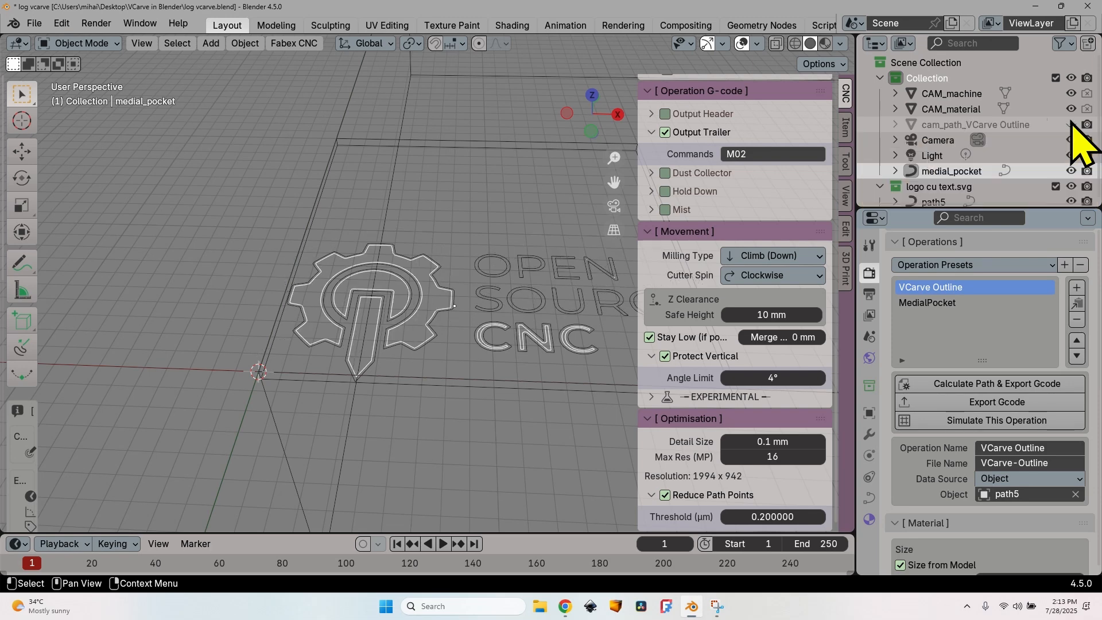
scroll(405, 322, up, 3)
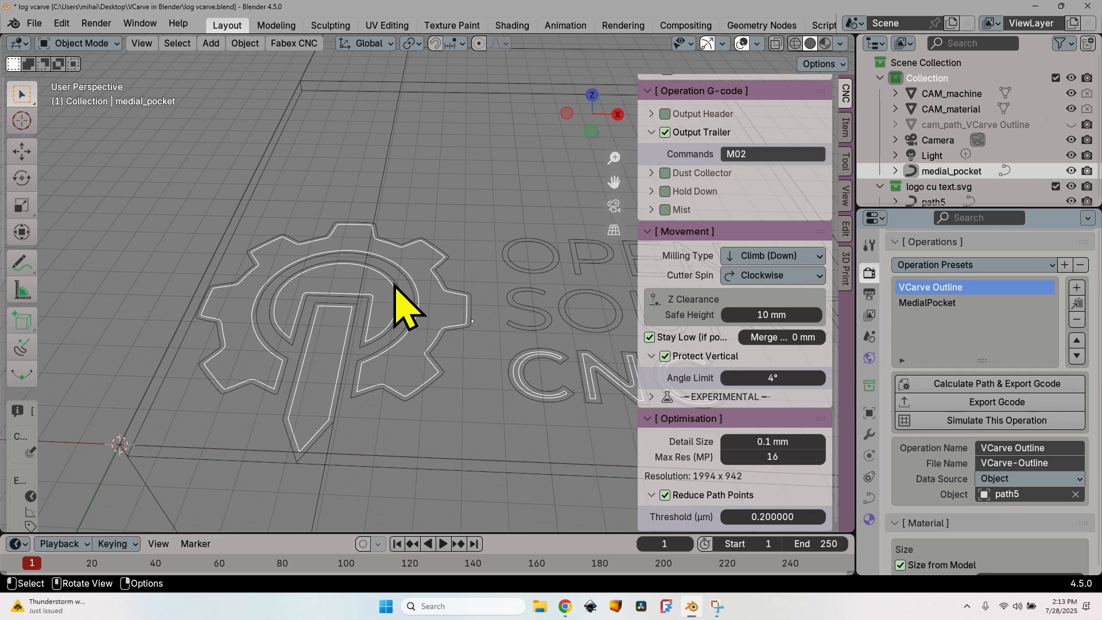
click(970, 303)
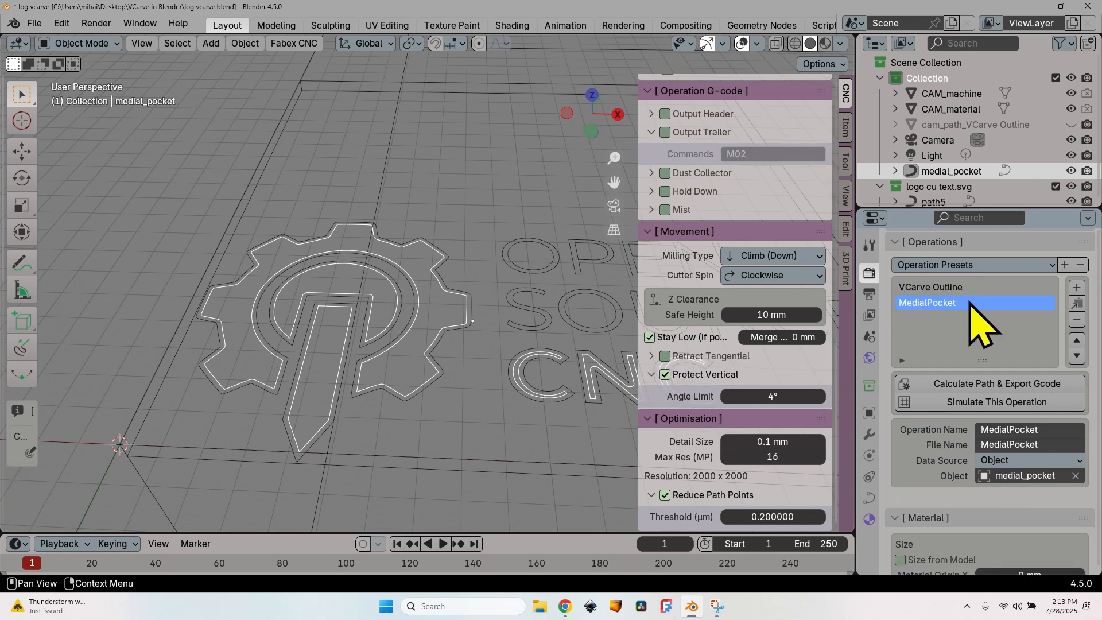
Step: Set the MedialPocket operation's pocket type to Parallel with an angle of 90
scroll(670, 208, up, 8)
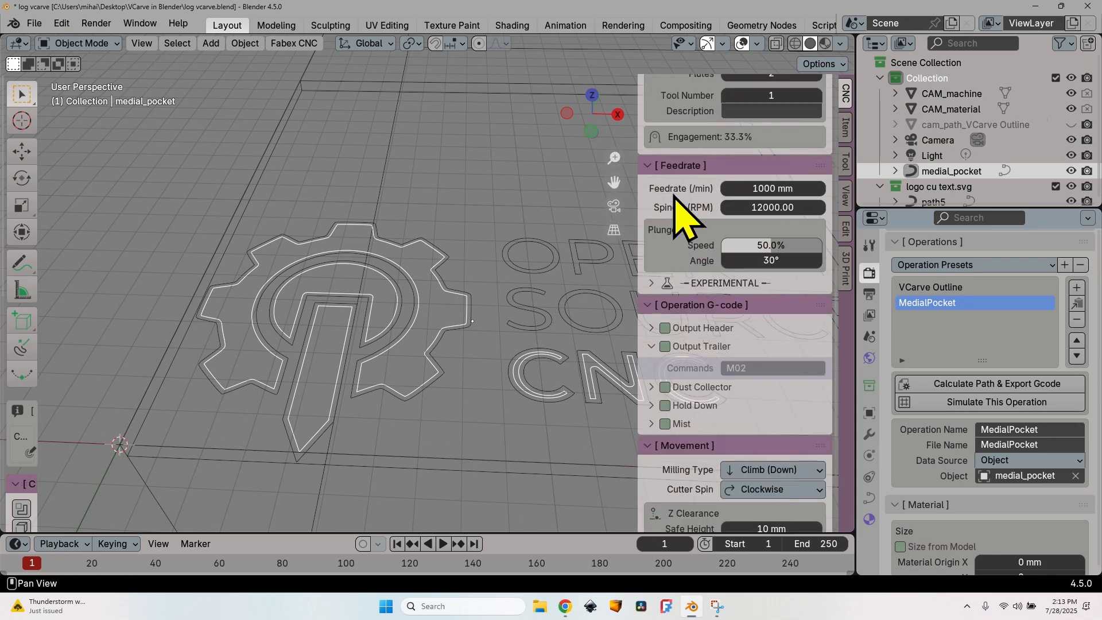
scroll(660, 238, up, 8)
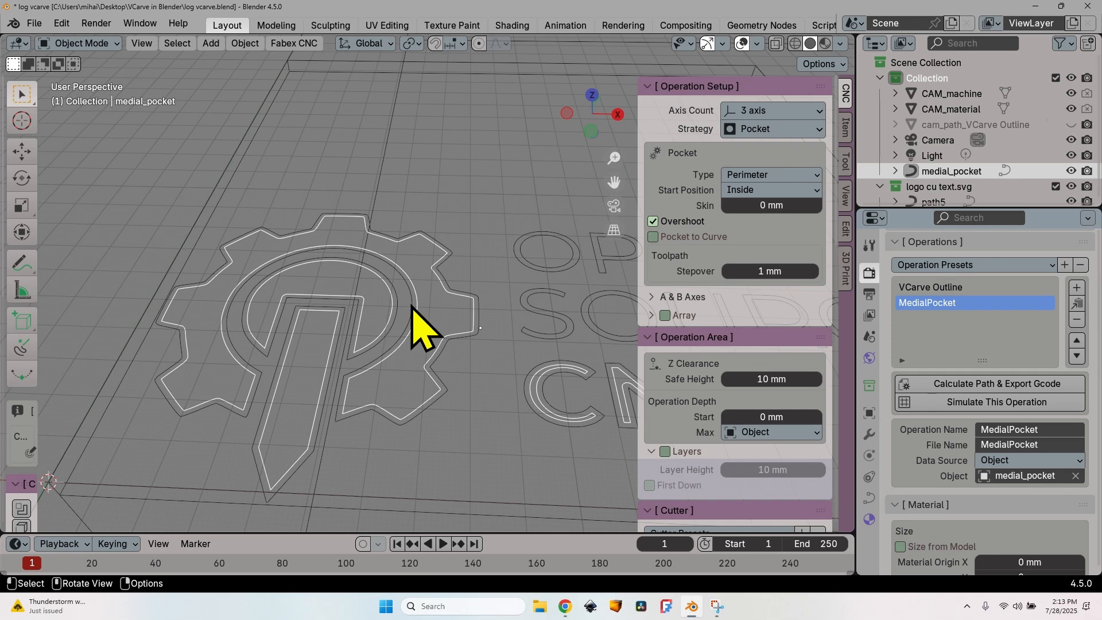
click(792, 175)
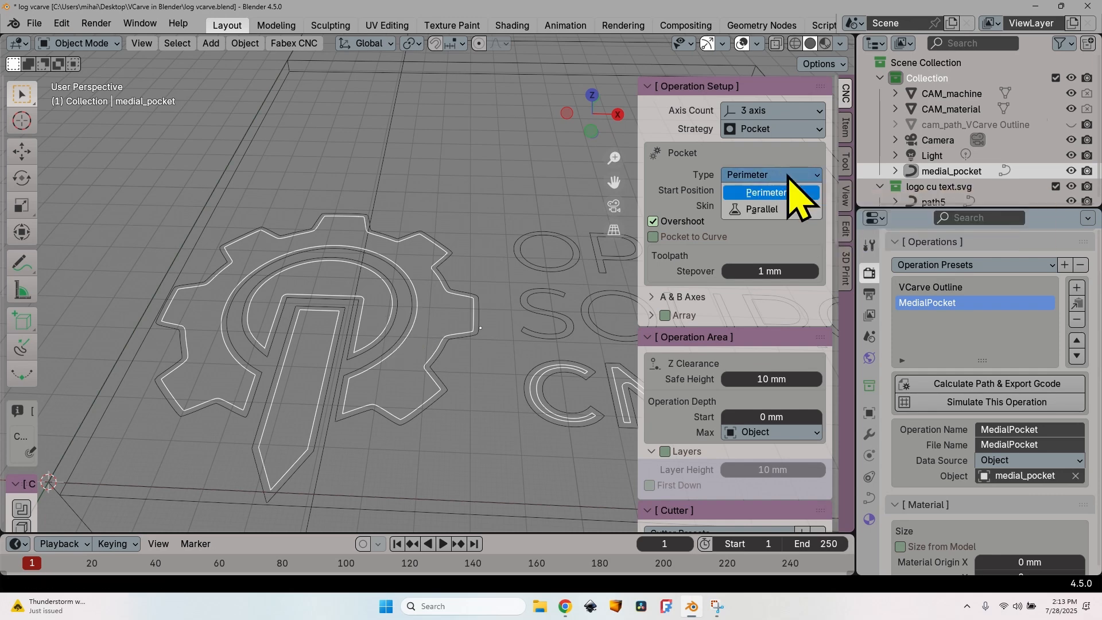
click(801, 210)
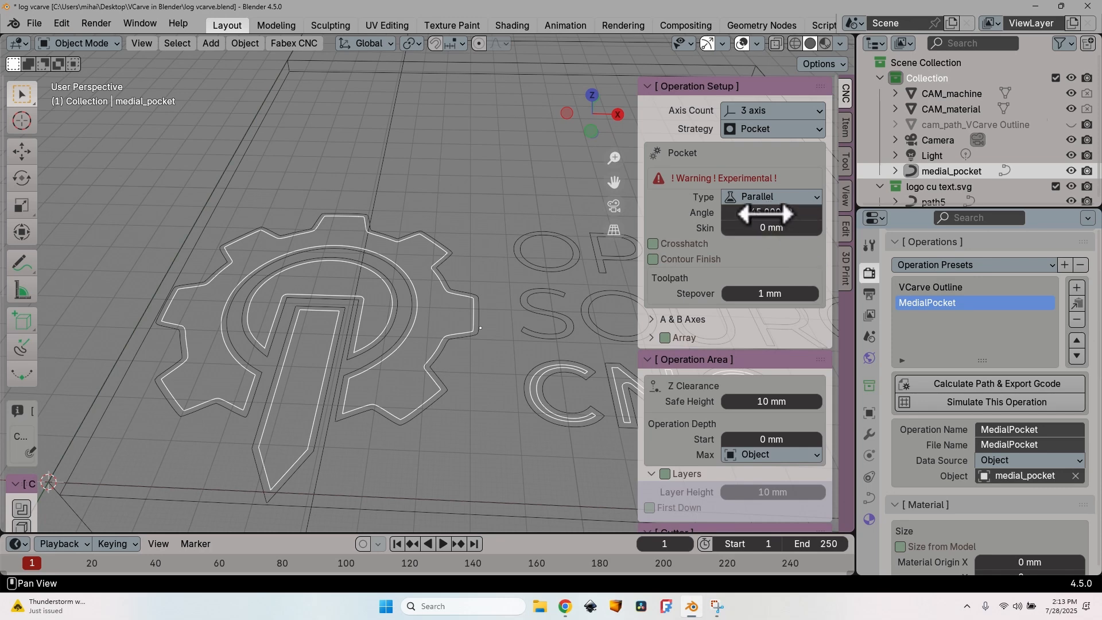
drag(769, 214, 769, 213)
text(90)
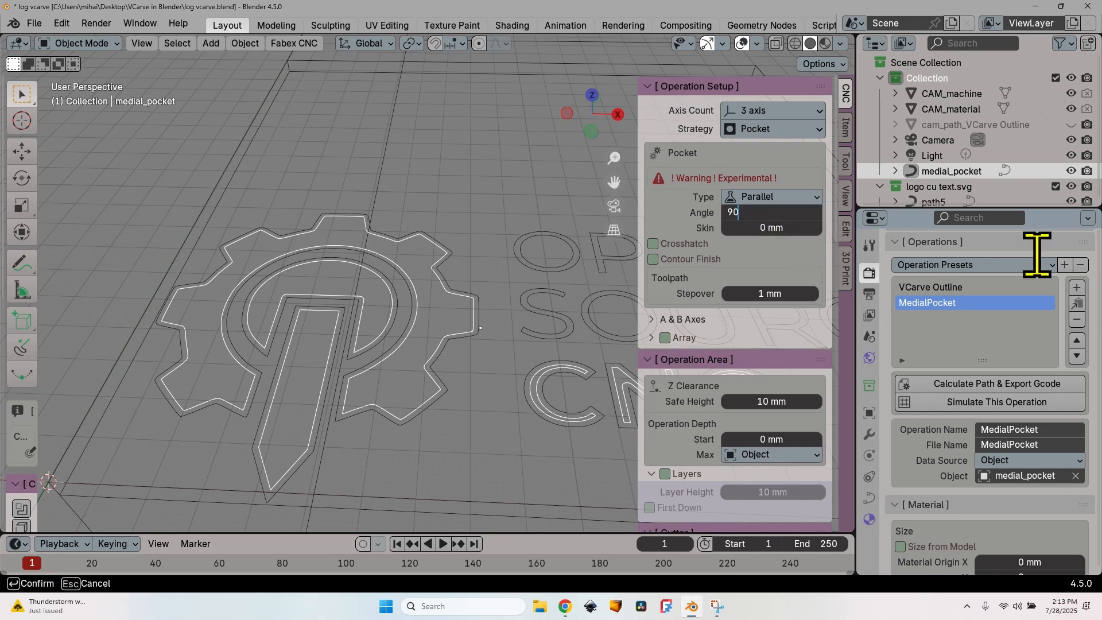
Step: Enable Contour Finish for the parallel pocket and set its toolpath stepover to 0.2 mm
click(653, 259)
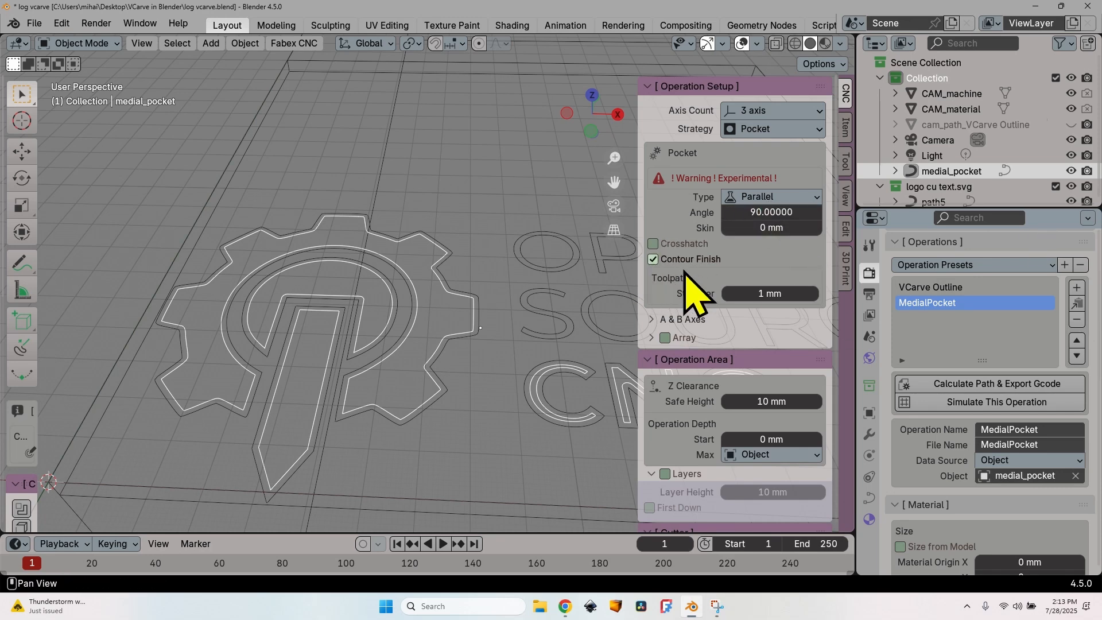
click(726, 293)
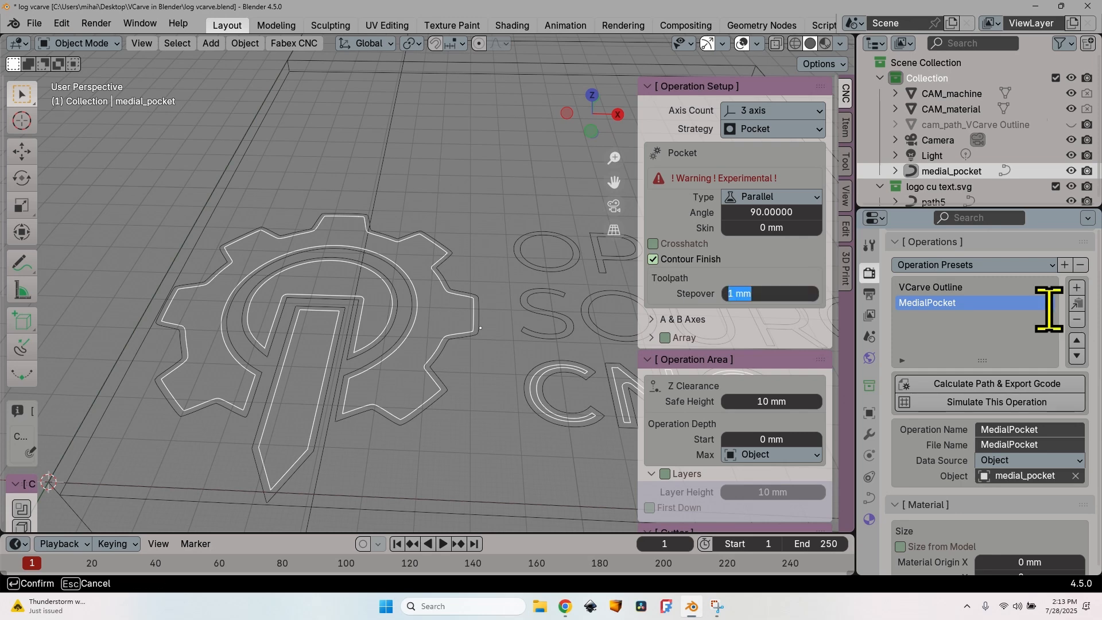
text(0.2)
key(Return)
Step: Change the MedialPocket cutter to a V-carve type with a 30 degree tip angle and a 0.2 mm diameter
scroll(706, 312, down, 4)
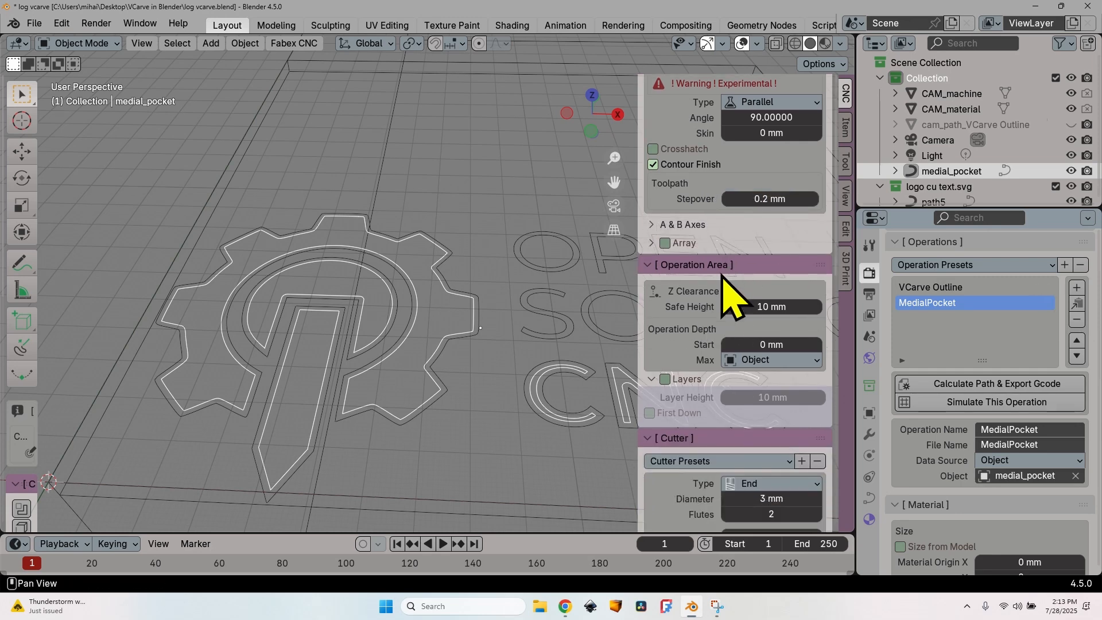
scroll(697, 351, down, 3)
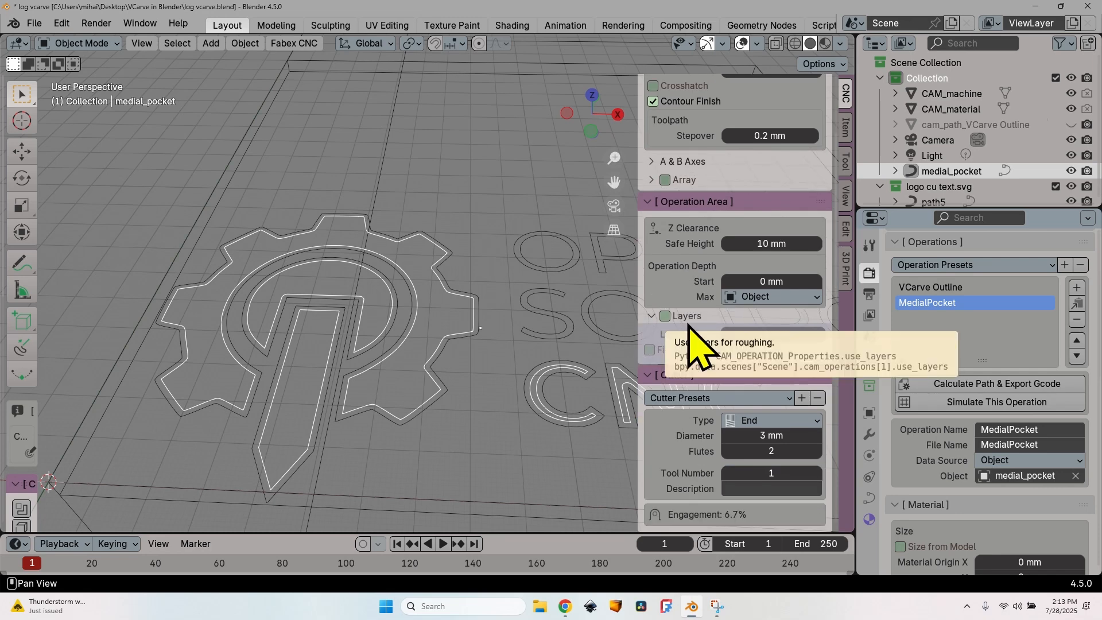
scroll(691, 339, down, 3)
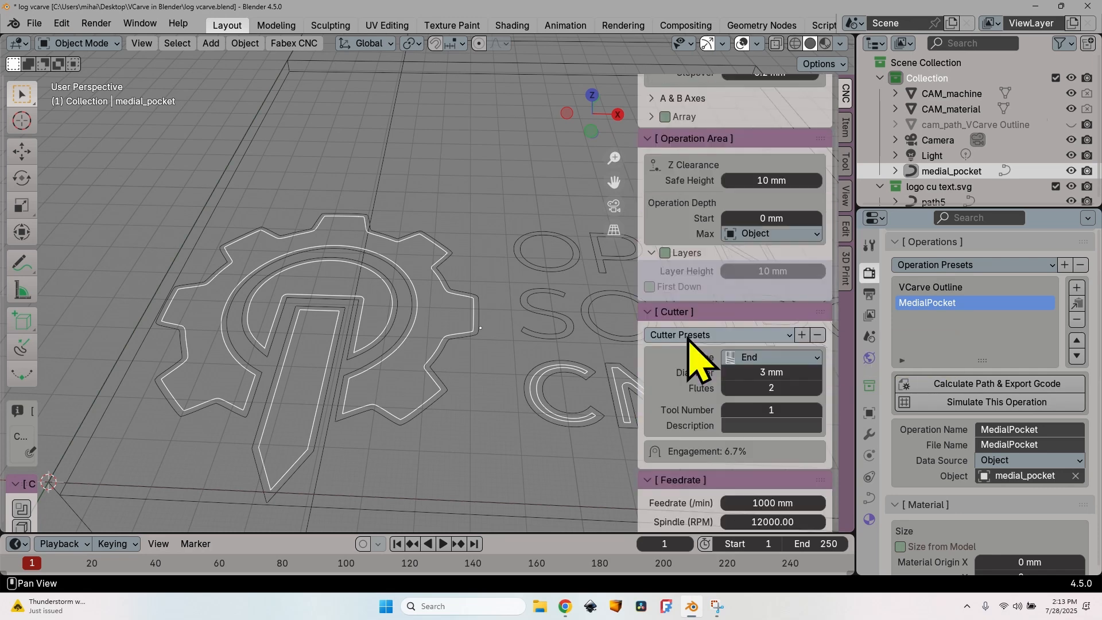
click(772, 359)
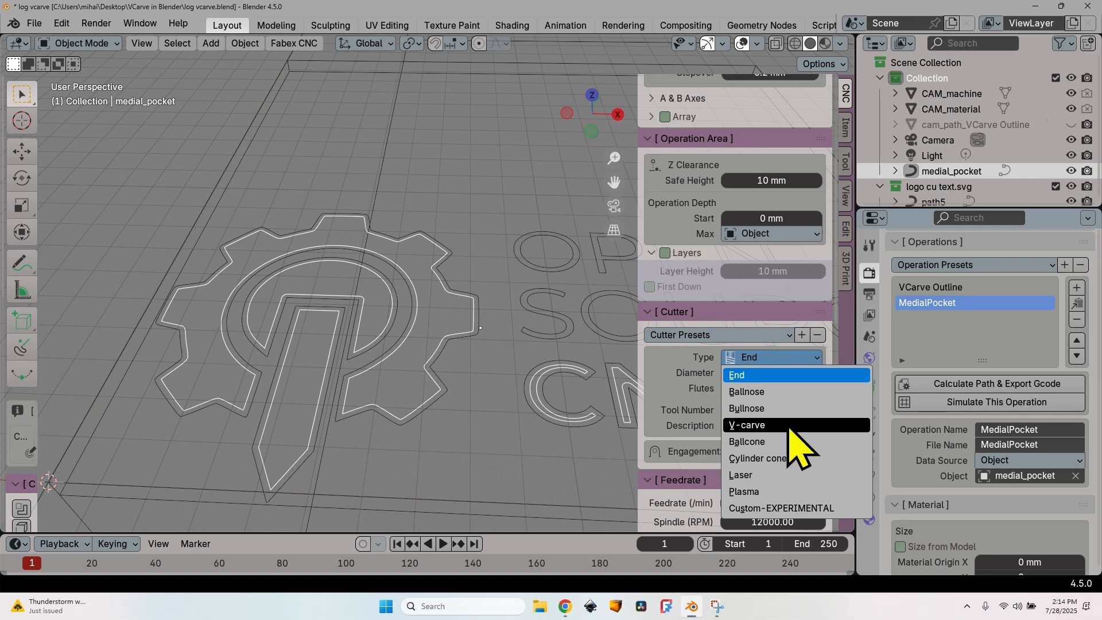
click(795, 426)
click(771, 372)
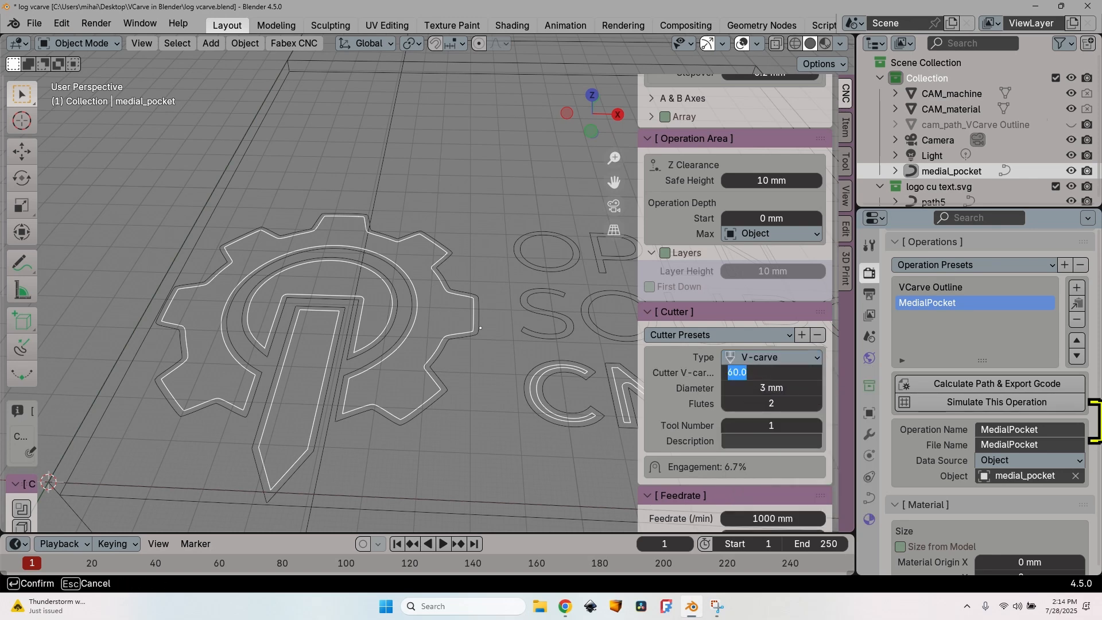
text(30)
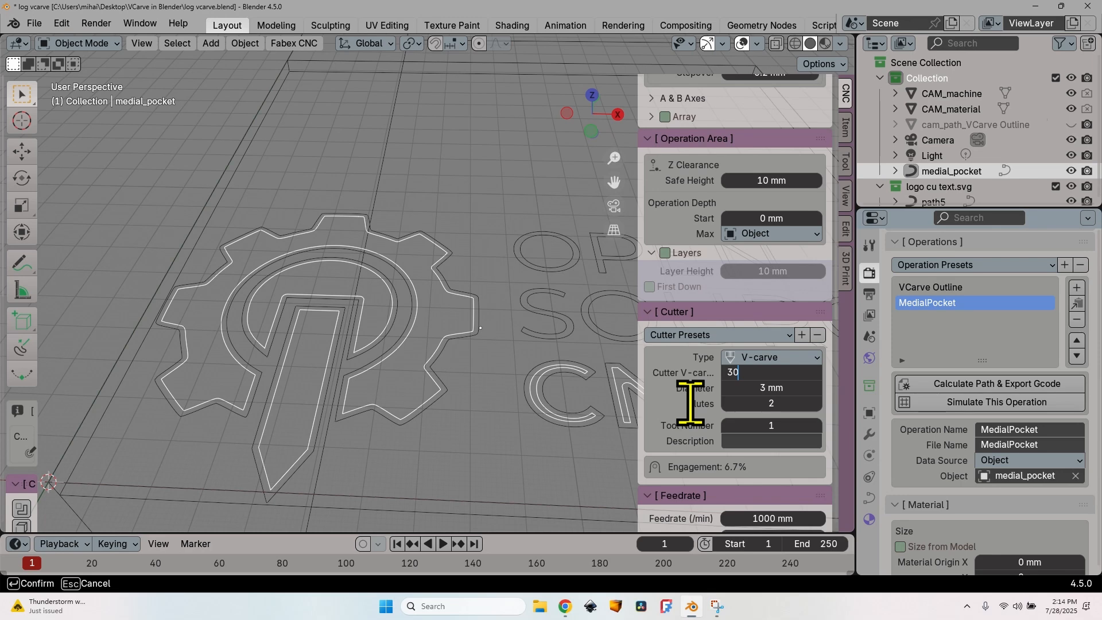
key(Tab)
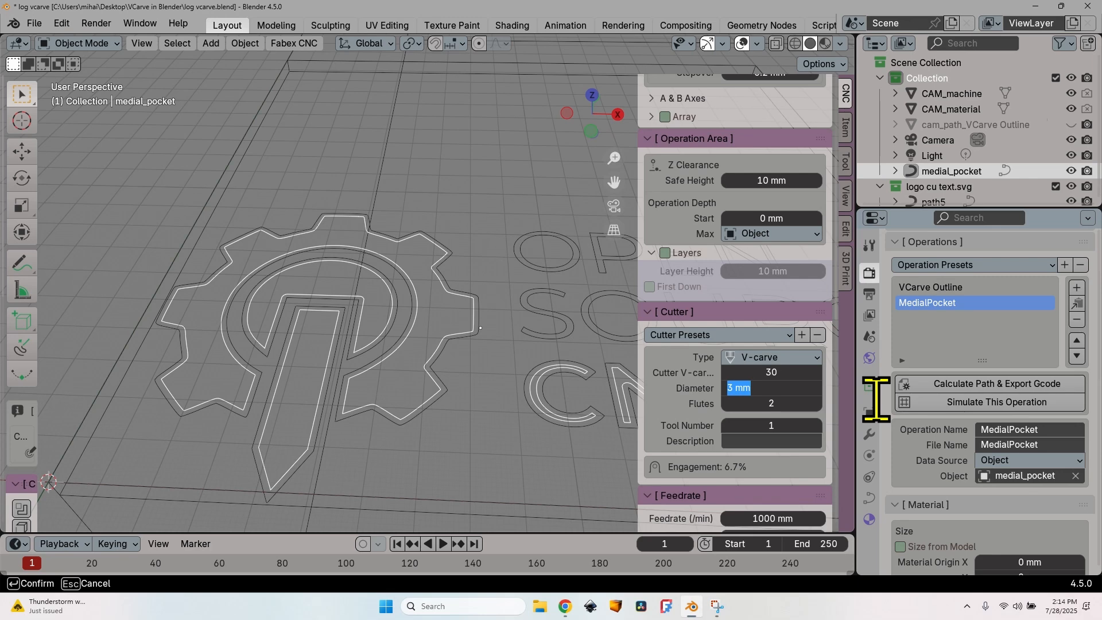
text(0.2)
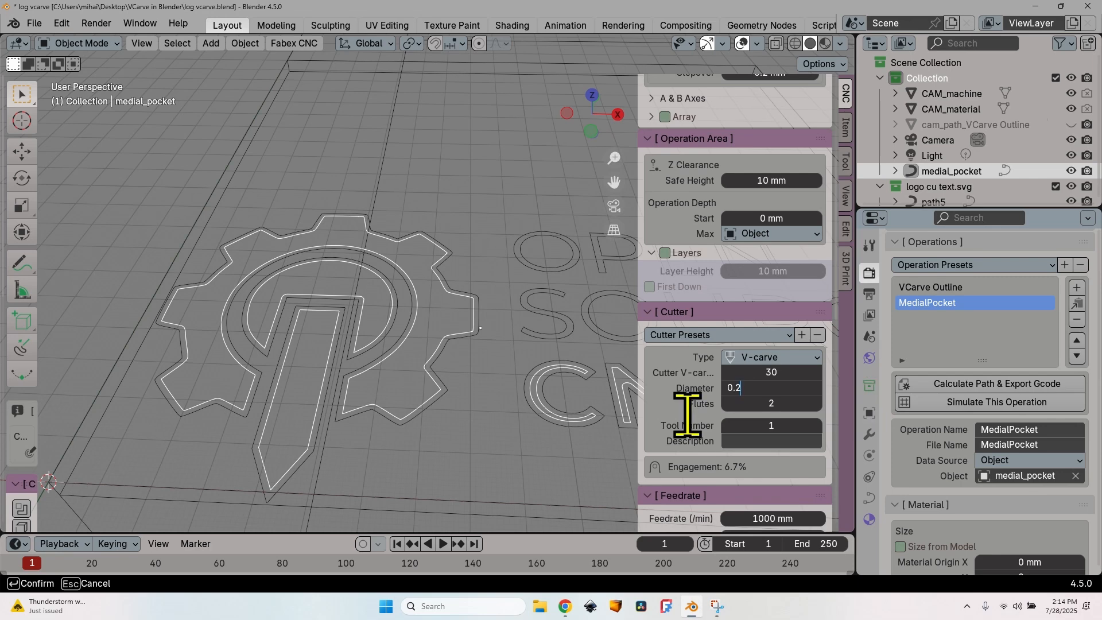
key(Return)
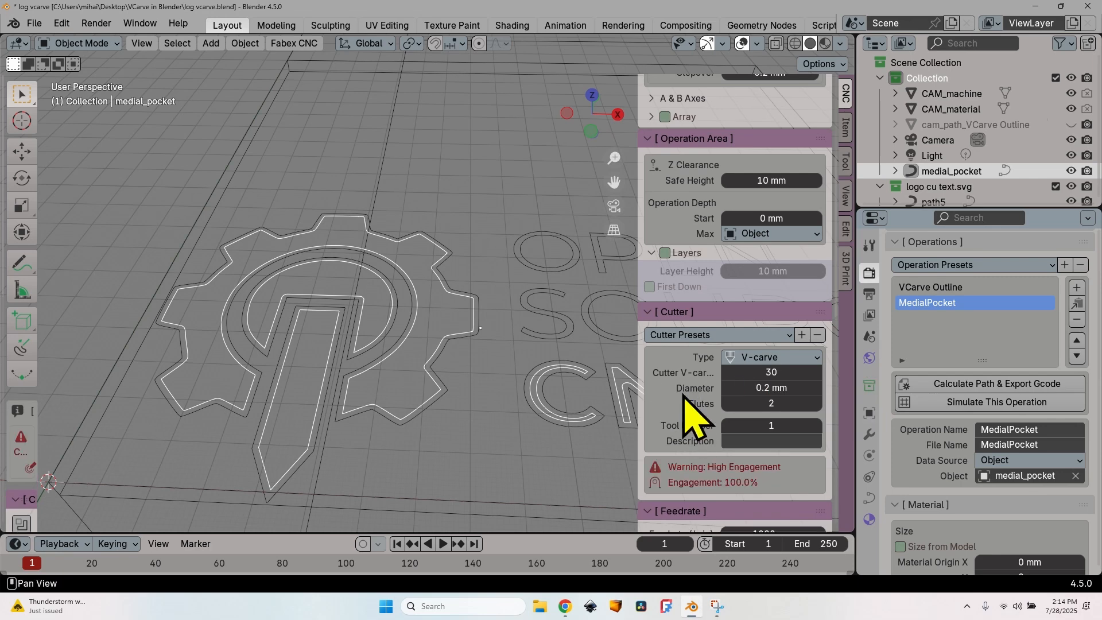
Step: Set the MedialPocket operation's spindle speed to 18000 RPM
scroll(685, 390, down, 2)
scroll(684, 407, down, 5)
click(769, 428)
text(1)
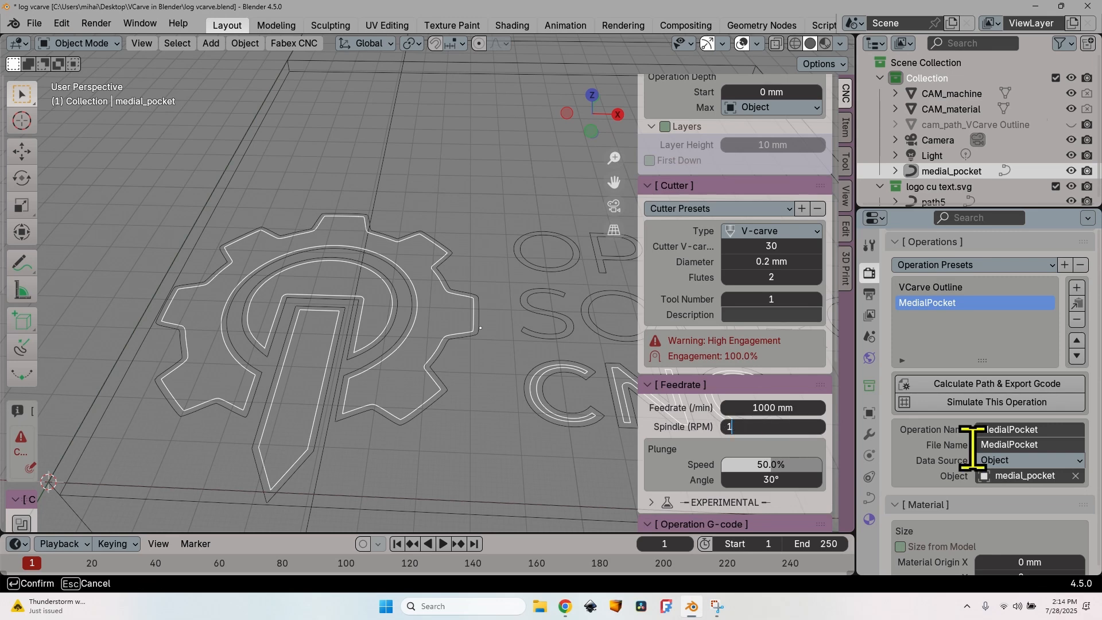
text(8000)
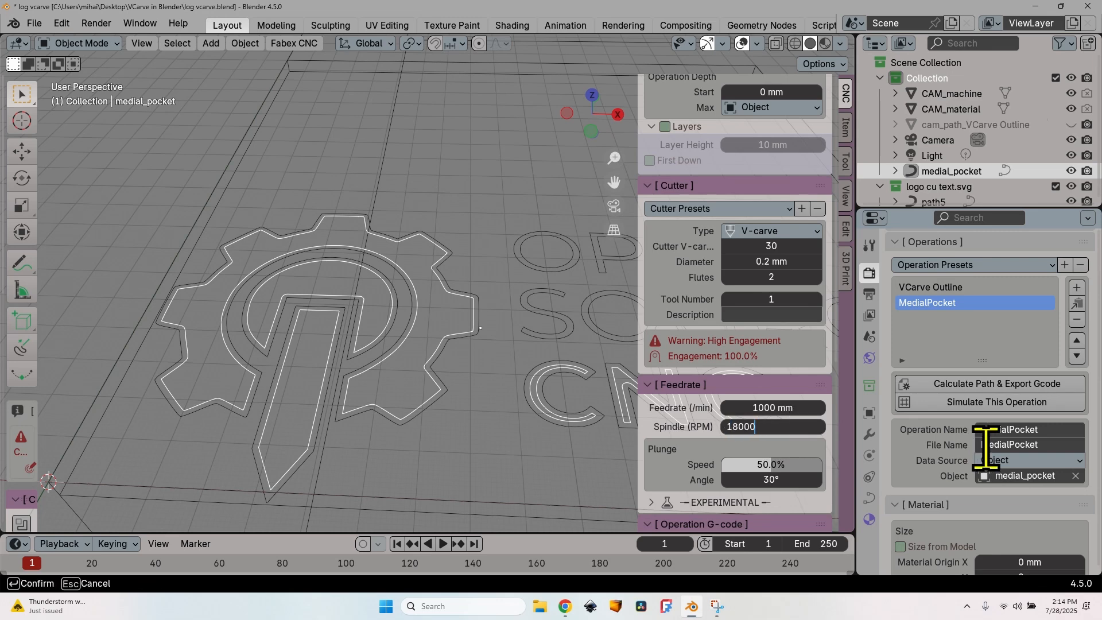
key(Return)
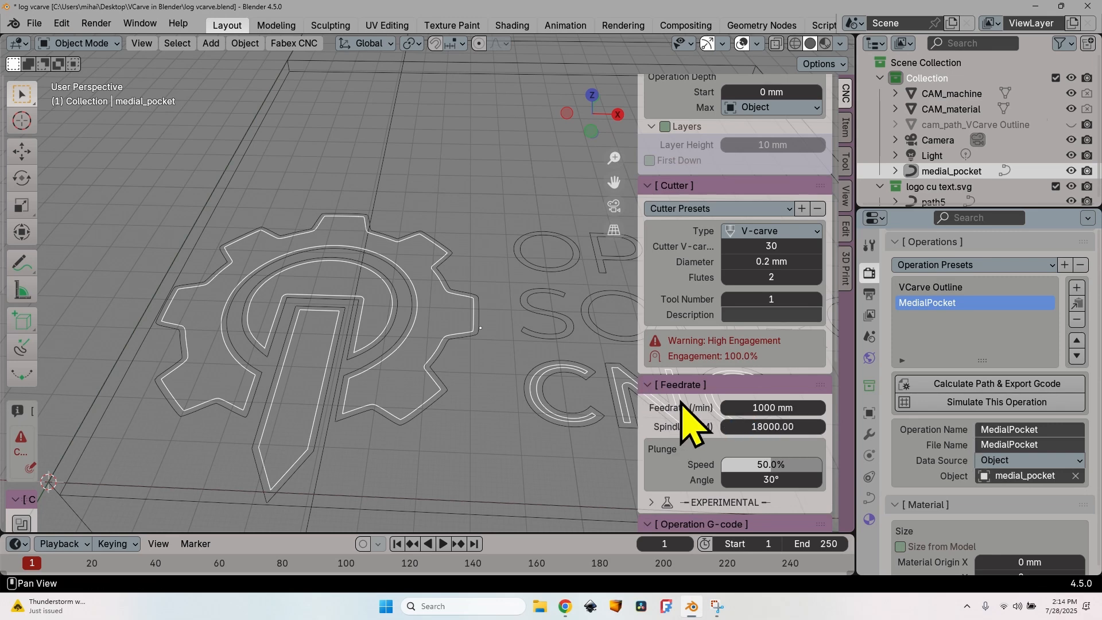
Step: Enable the MedialPocket G-code output trailer and set the milling type to Meander (Zig Zag)
scroll(684, 407, down, 6)
click(666, 440)
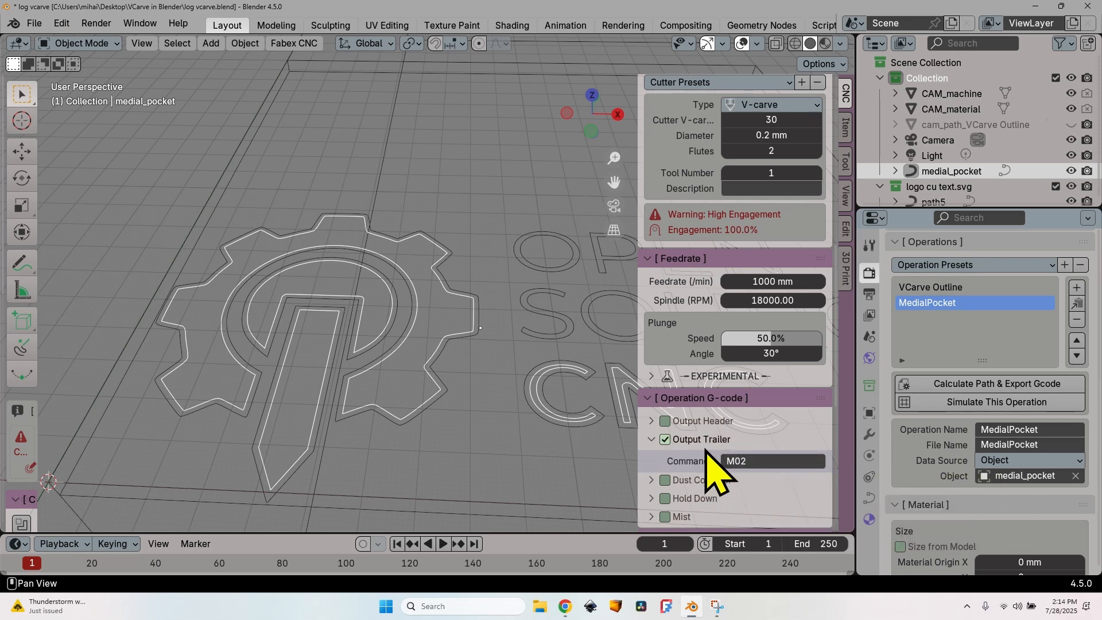
scroll(707, 454, down, 10)
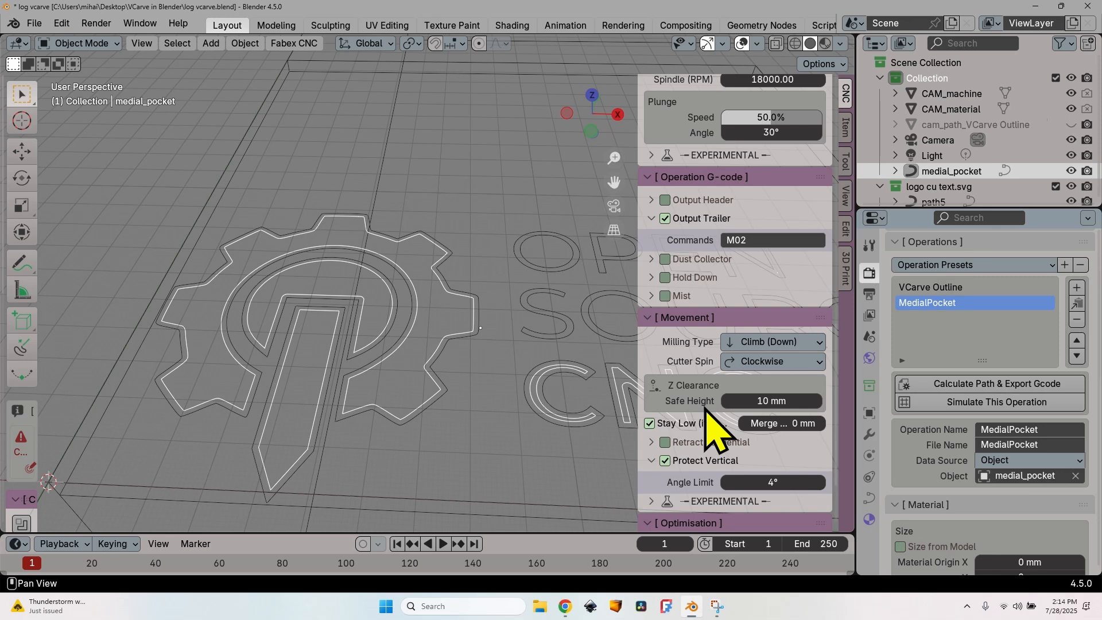
click(783, 341)
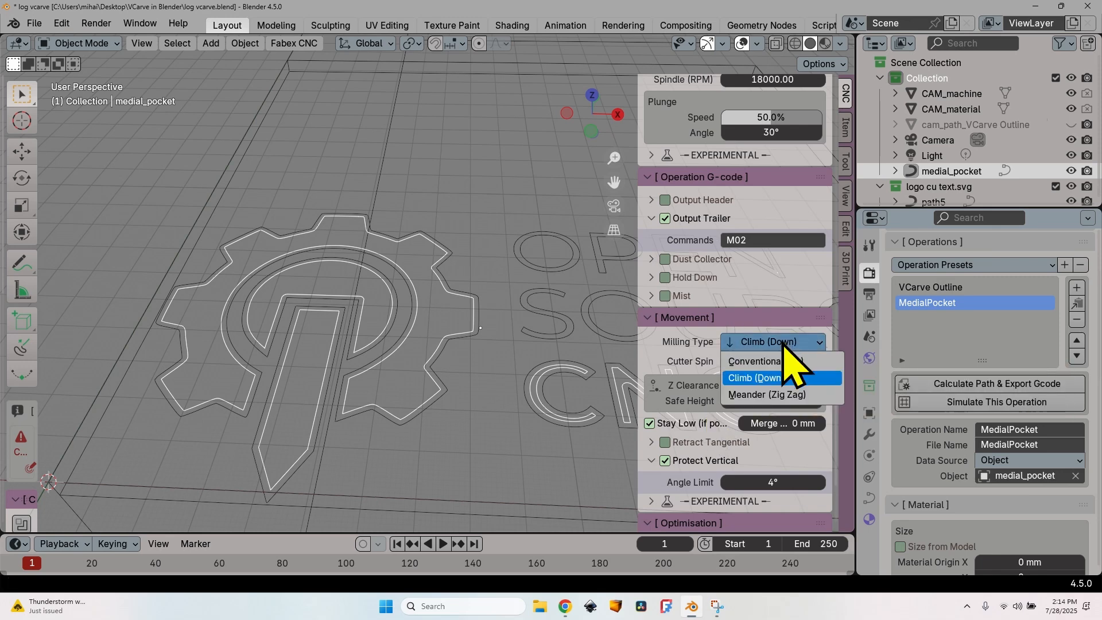
click(772, 396)
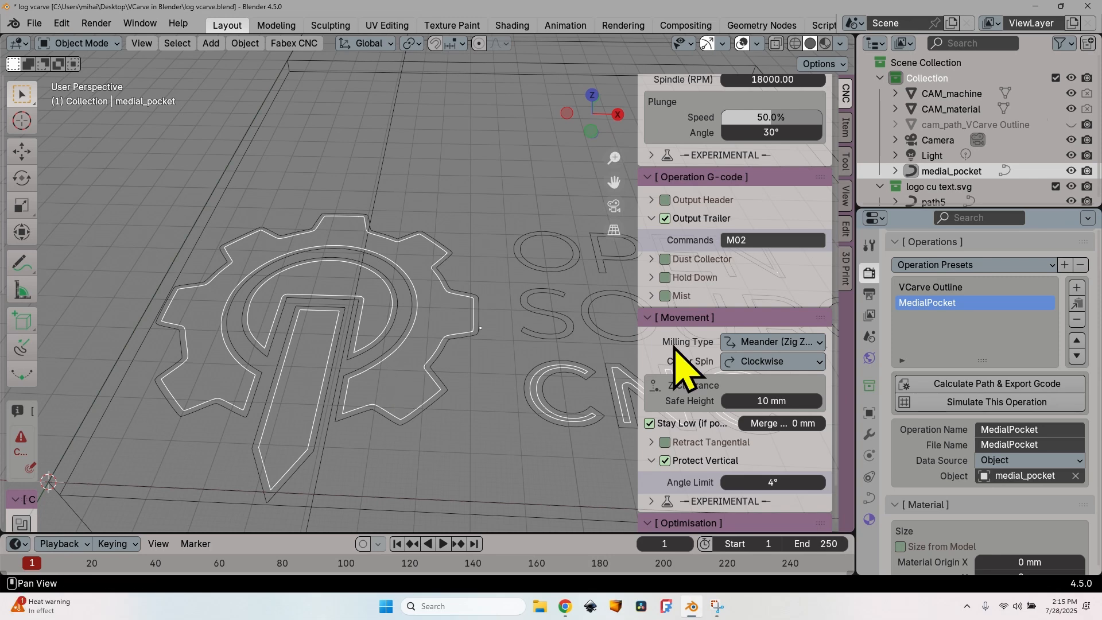
scroll(680, 379, down, 5)
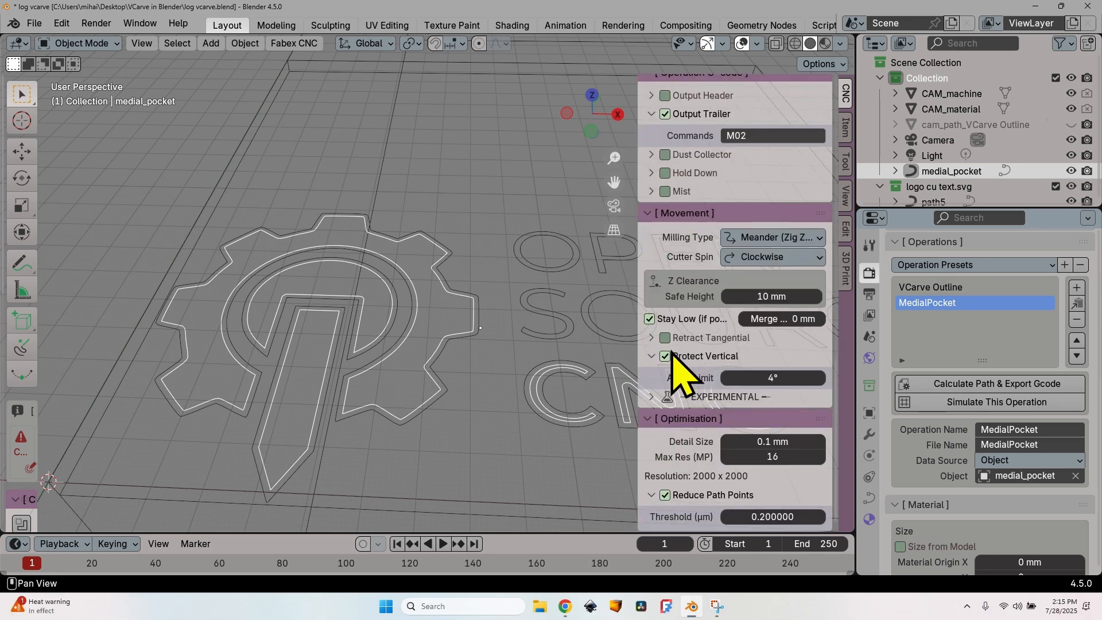
Step: Calculate the MedialPocket toolpath, export its G-code and inspect the pocketing lines on the gear logo
click(988, 383)
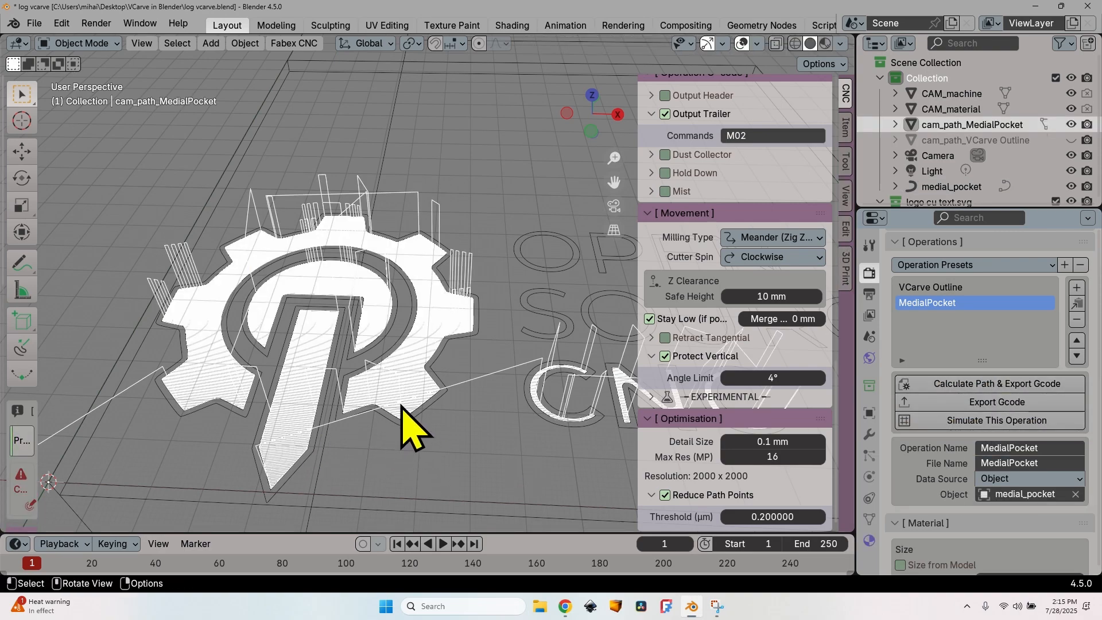
scroll(416, 390, up, 5)
scroll(417, 389, up, 3)
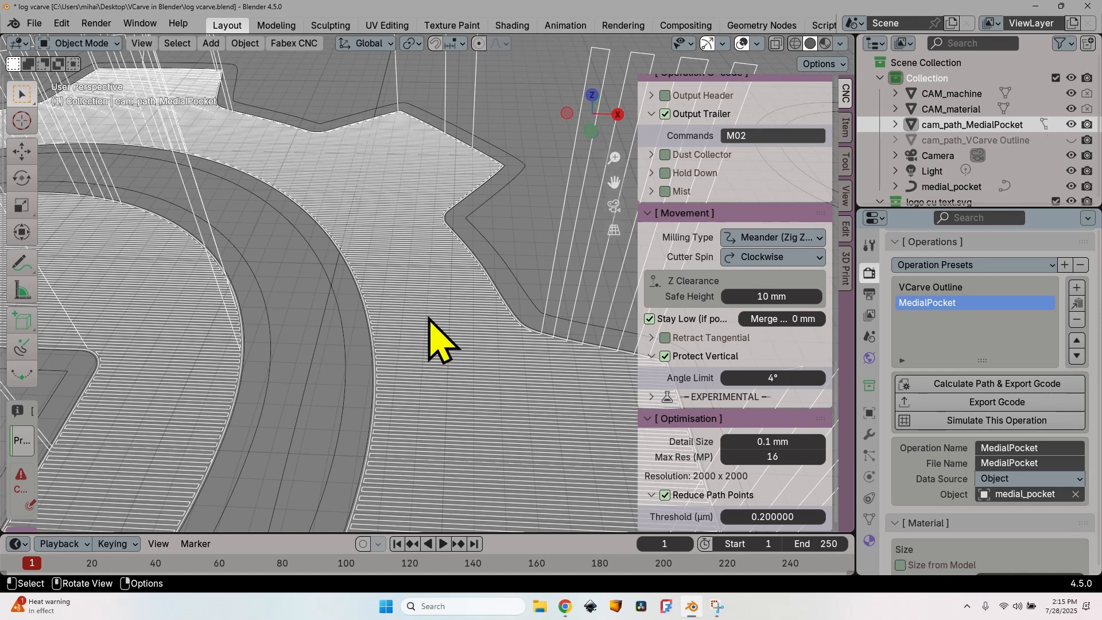
scroll(406, 332, down, 8)
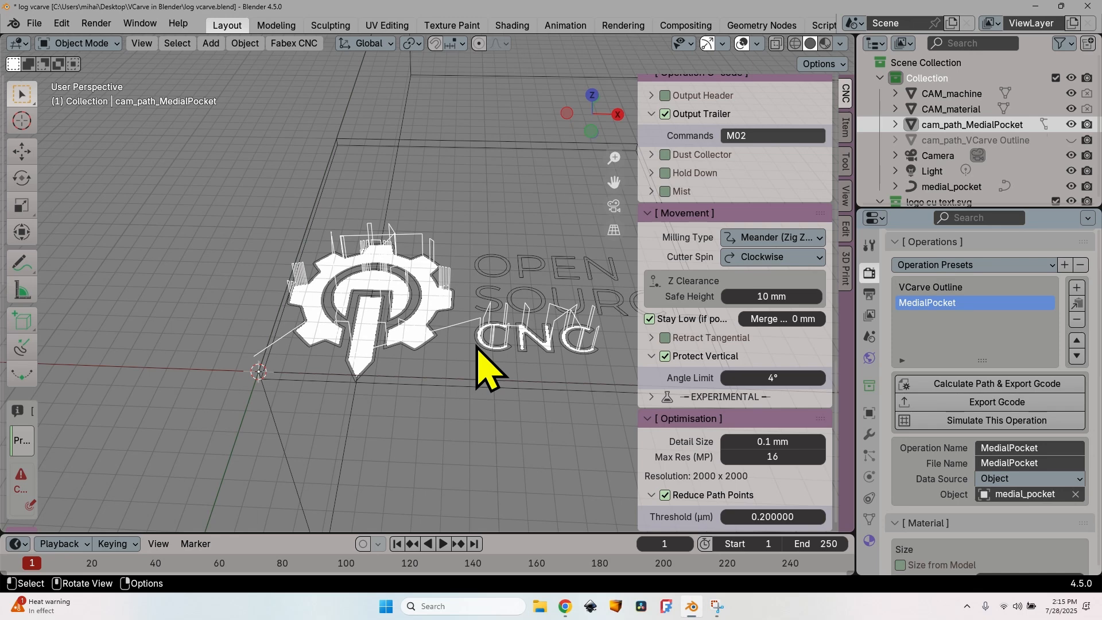
Step: Widen the collapsed tool sidebar and compare the cutter engagement, time and cost estimates of the VCarve Outline and MedialPocket operations
scroll(677, 296, up, 10)
scroll(677, 295, up, 15)
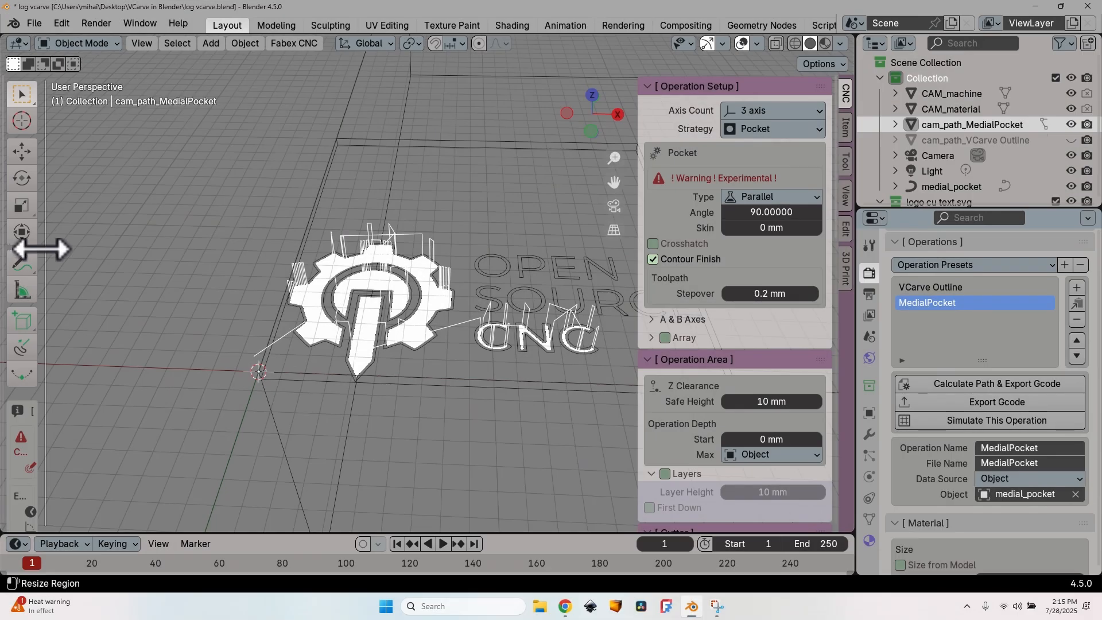
drag(41, 248, 212, 241)
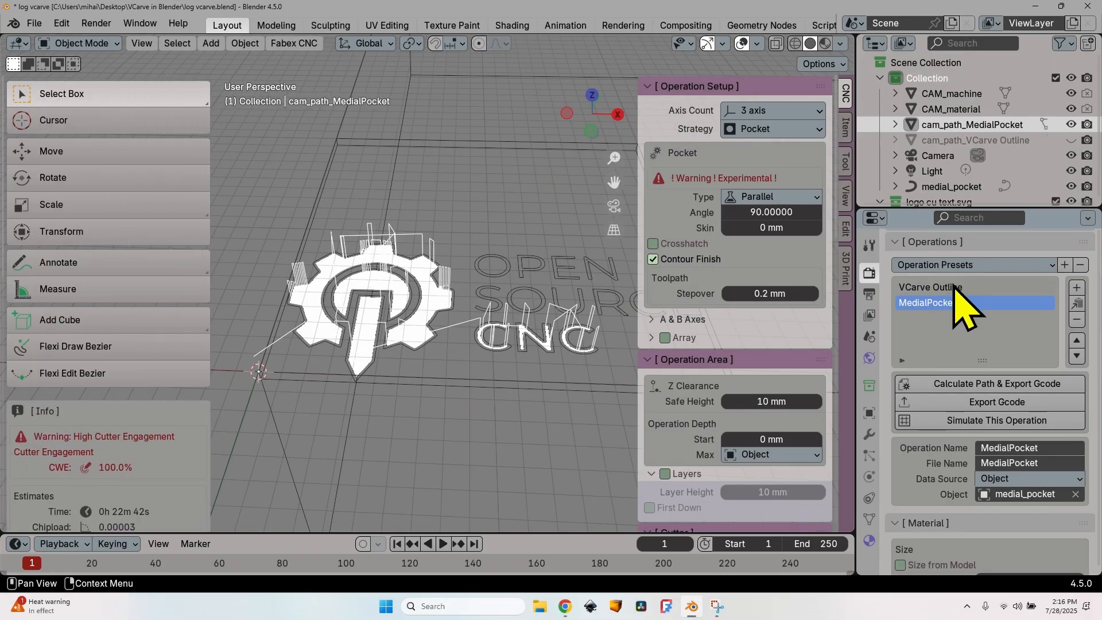
click(974, 287)
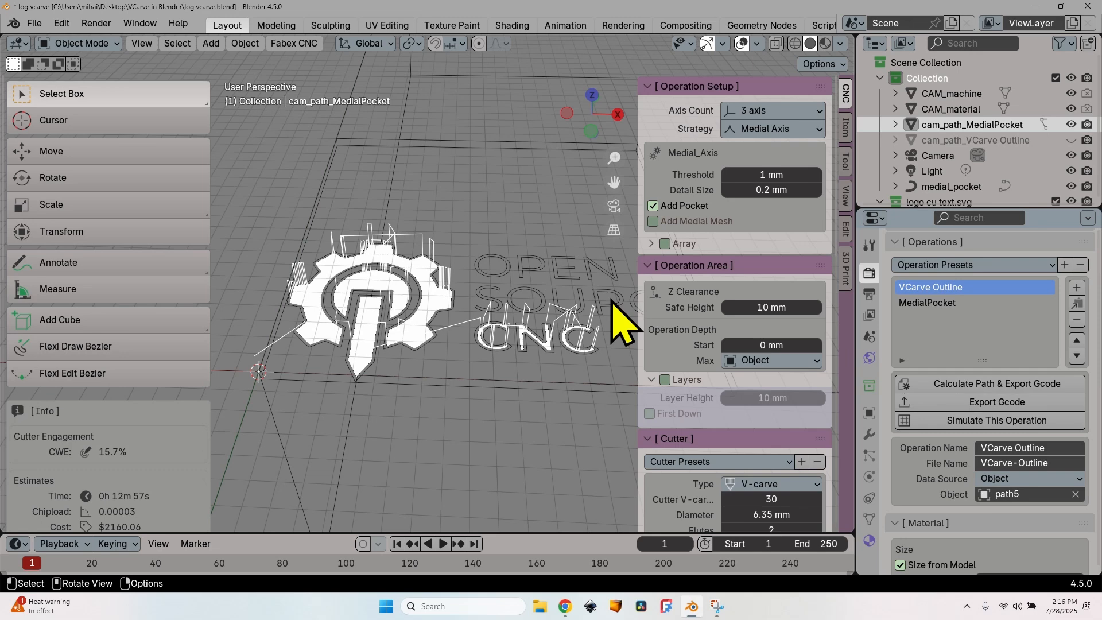
scroll(133, 459, down, 8)
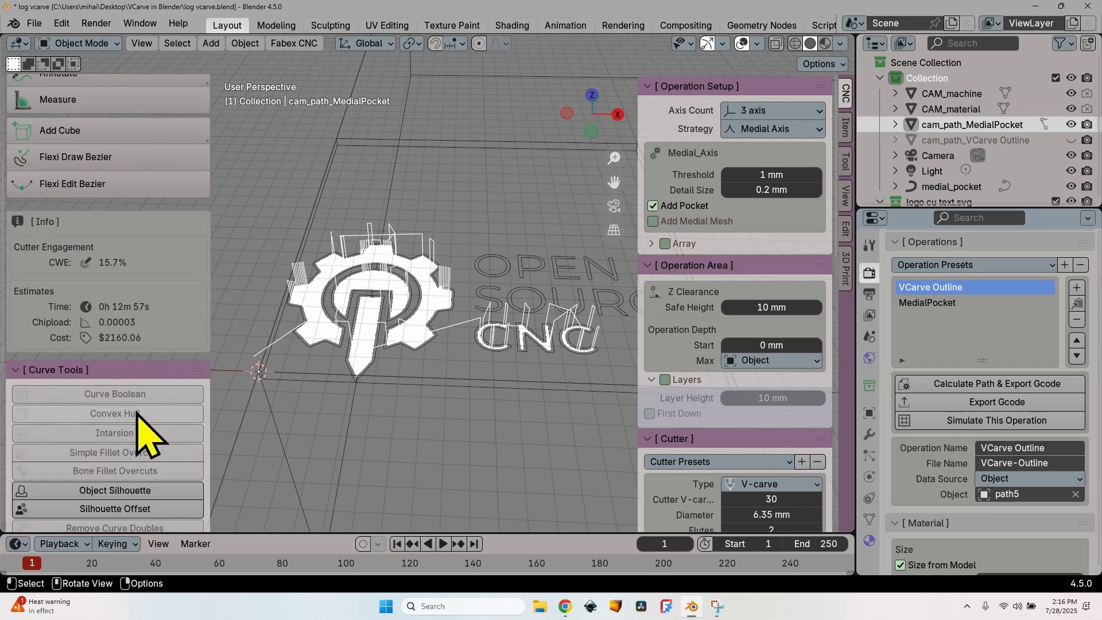
scroll(141, 422, up, 1)
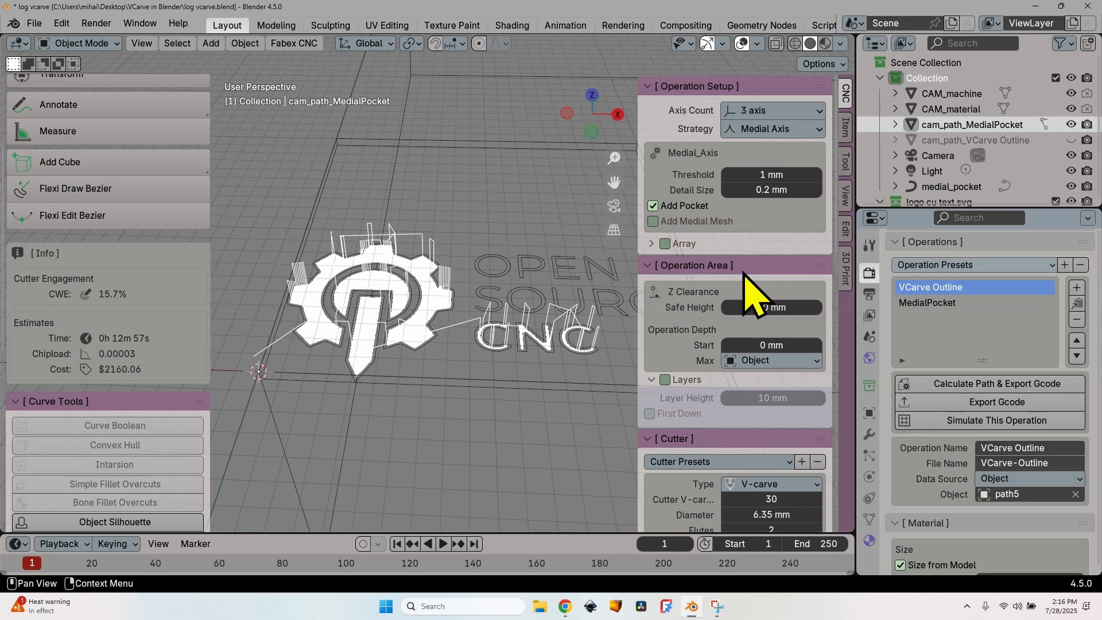
click(927, 302)
click(953, 288)
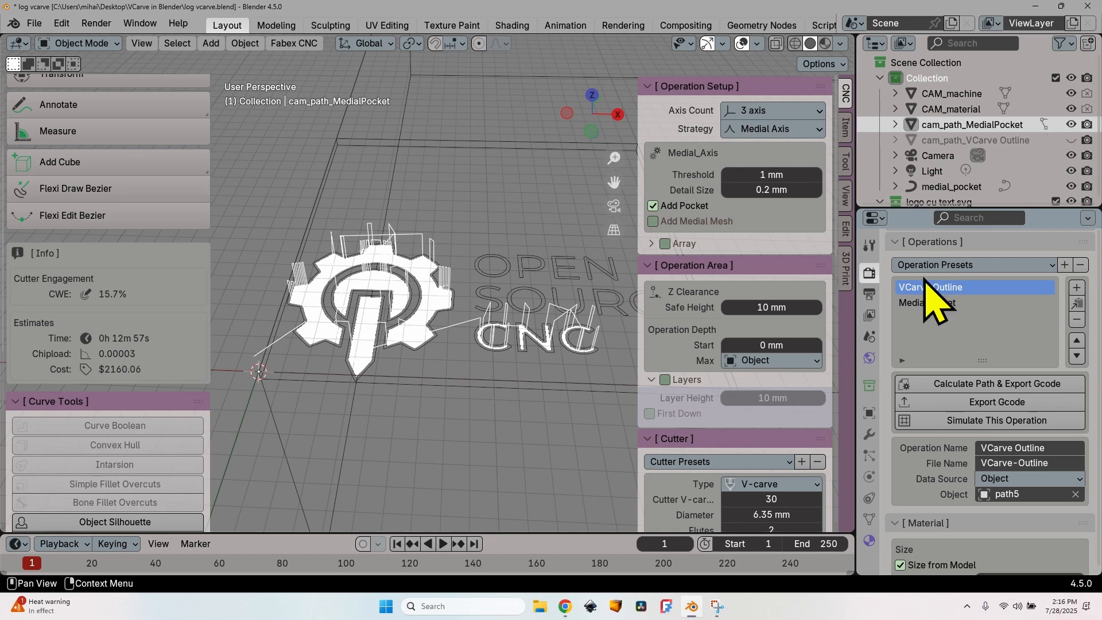
click(950, 303)
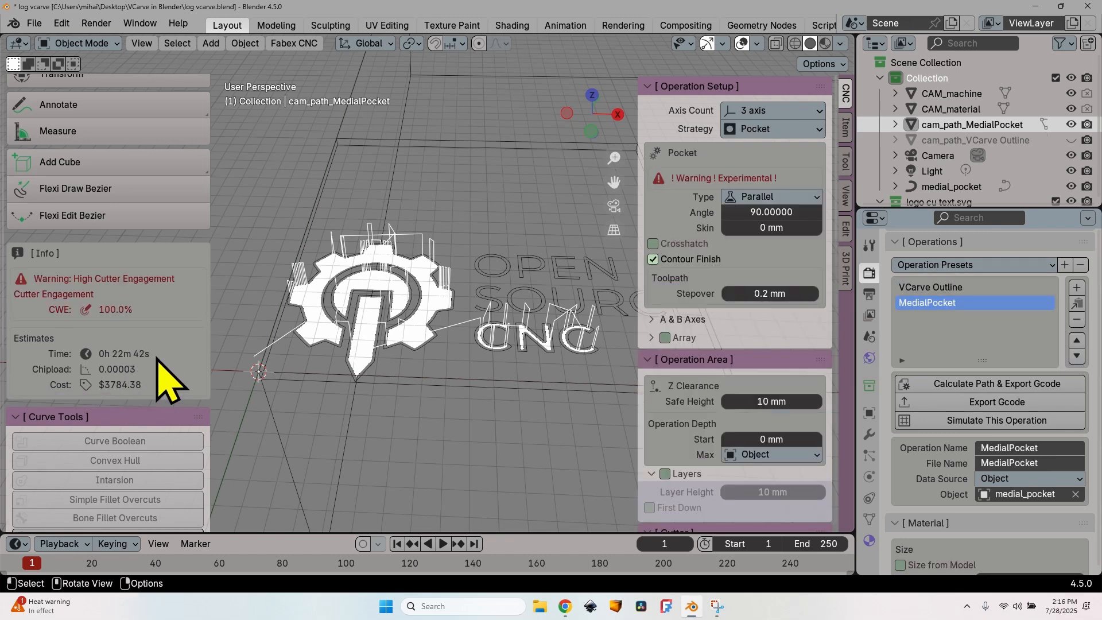
Step: Set the VCarve Outline operation's safe height to 2 mm and recalculate its toolpath
click(970, 287)
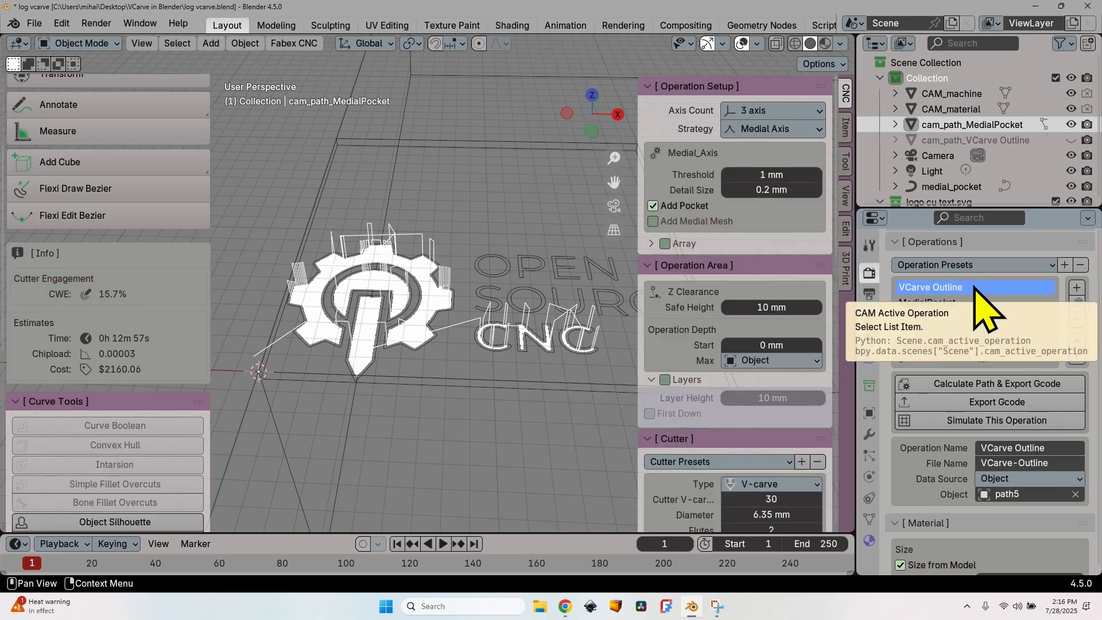
scroll(386, 359, up, 3)
middle_drag(394, 377, 381, 332)
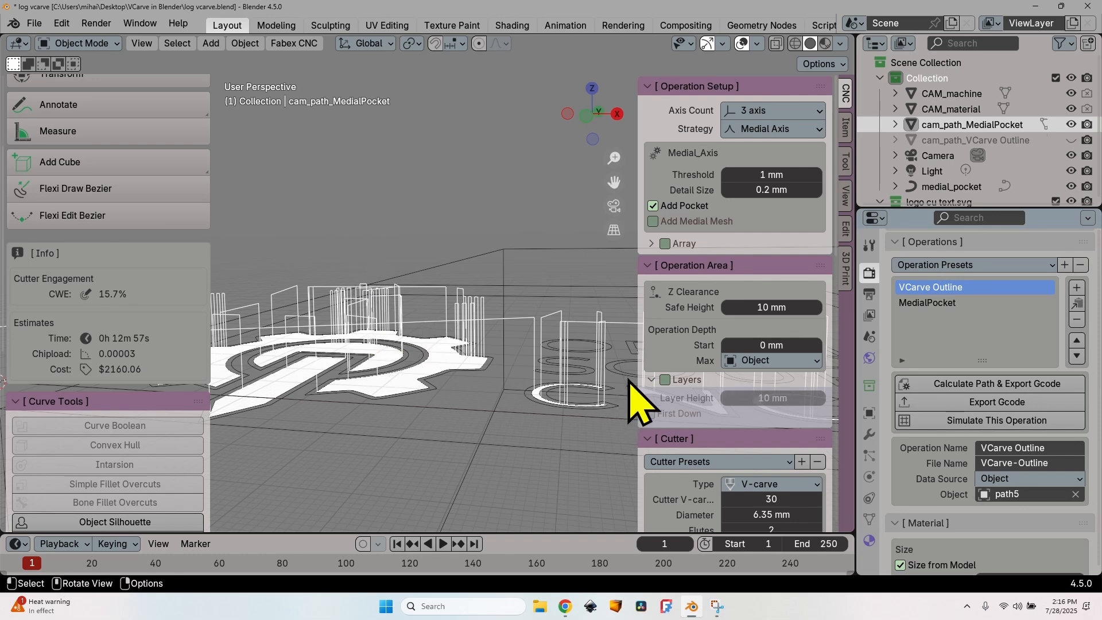
drag(770, 307, 769, 307)
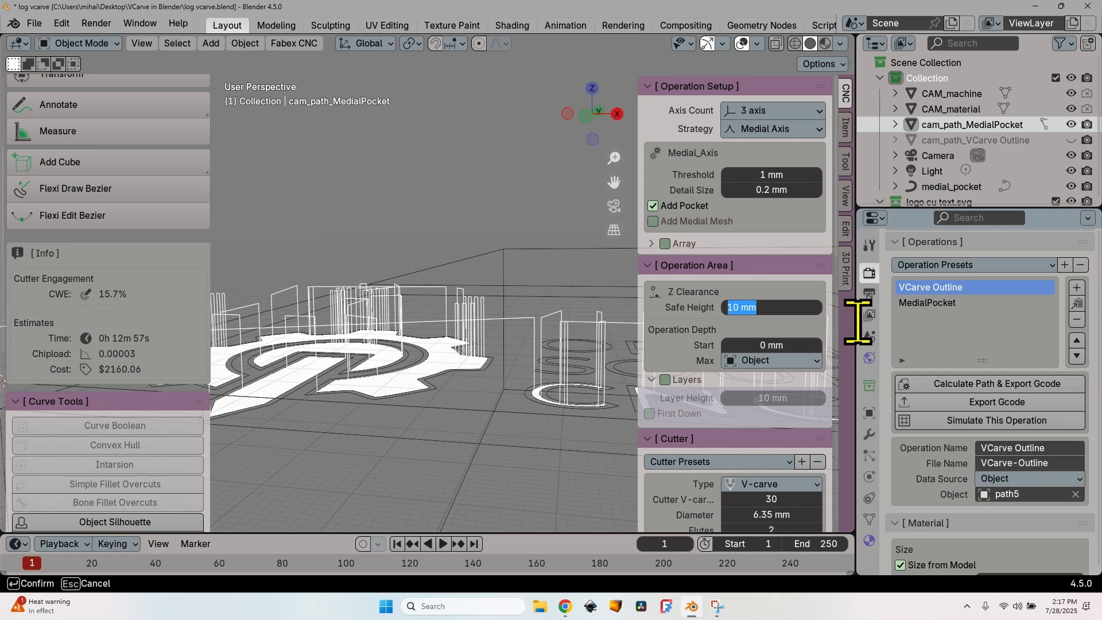
text(2)
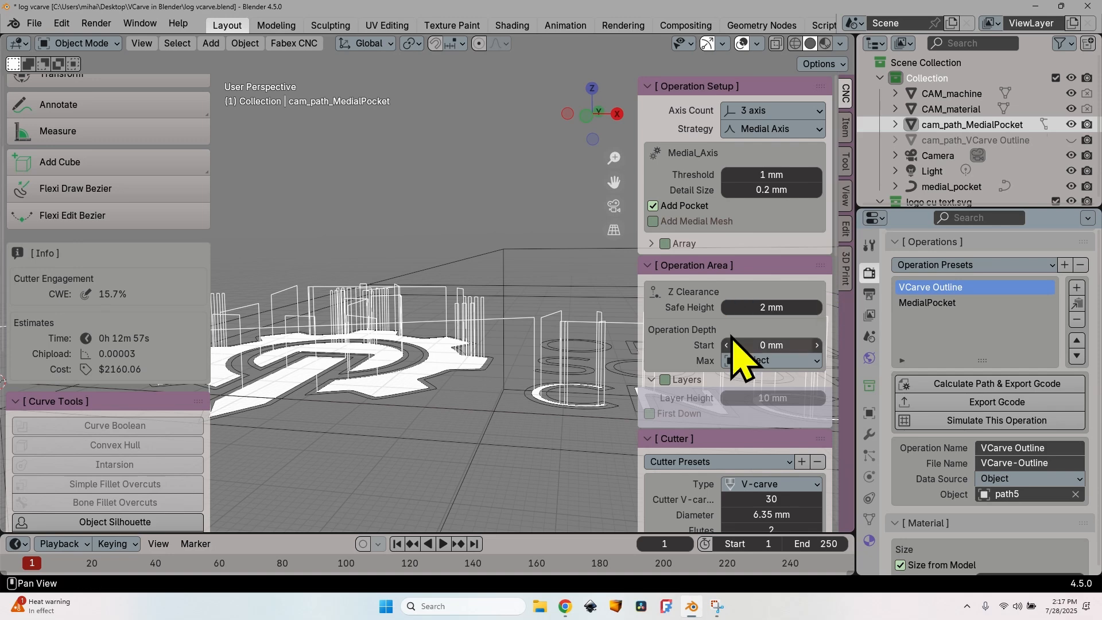
key(Return)
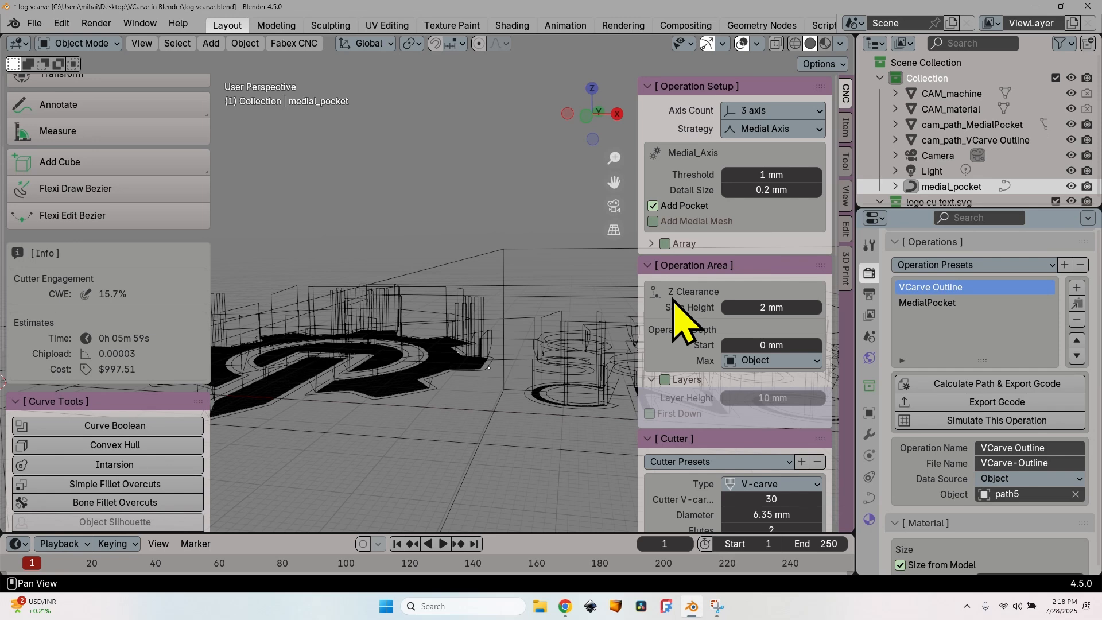
Step: Set the VCarve Outline feedrate to 2000 mm/min and plunge speed to 100%, recalculating the path and exporting G-code after each change
scroll(677, 321, down, 10)
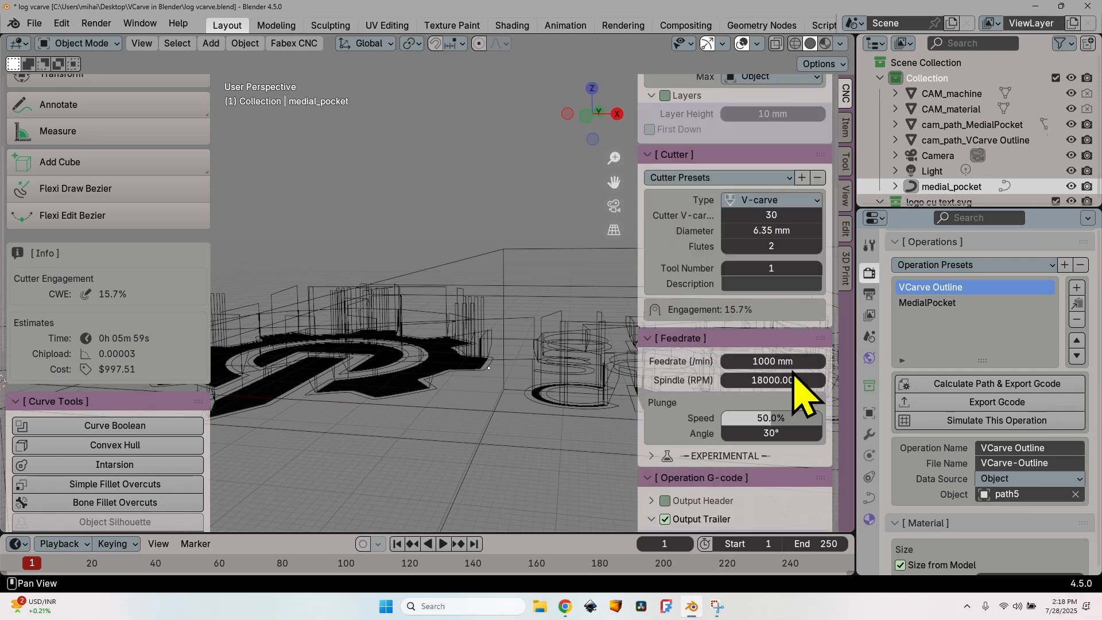
click(779, 362)
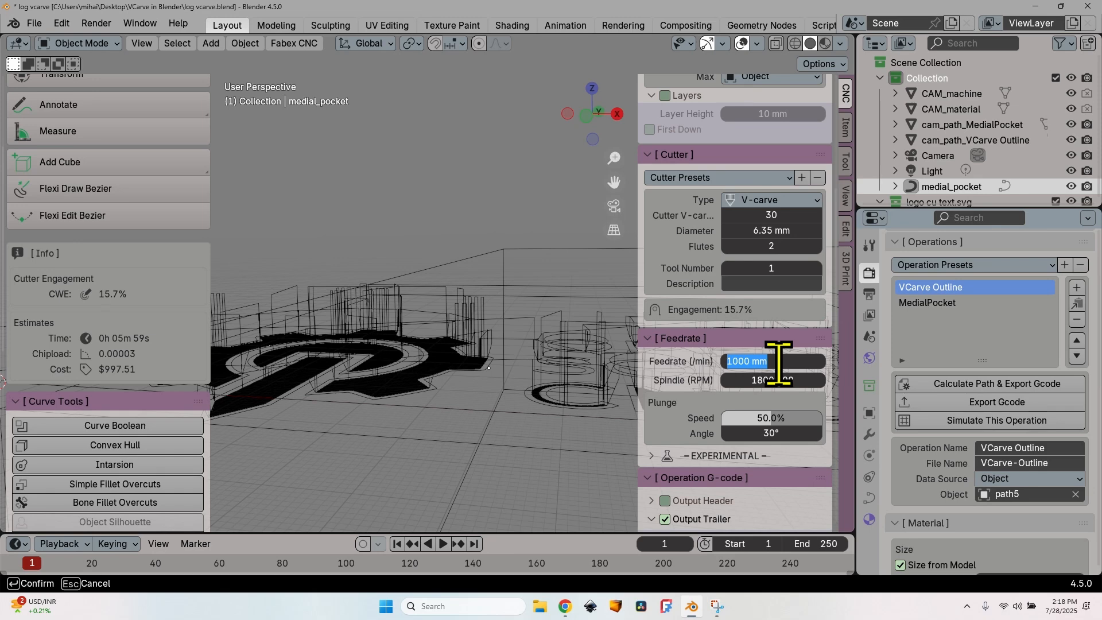
text(2000)
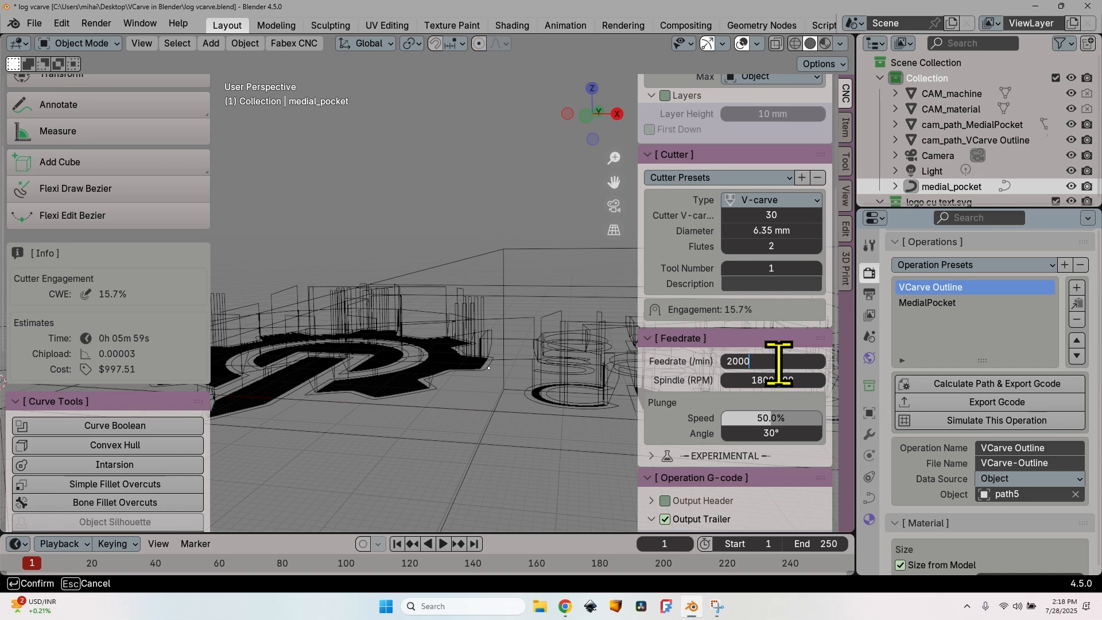
key(Return)
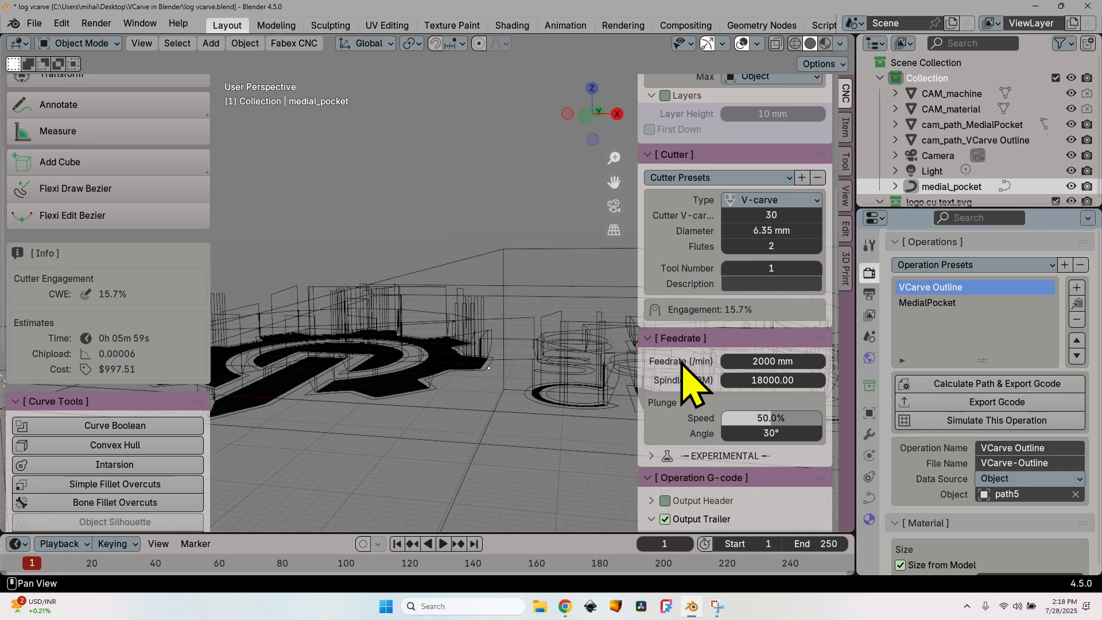
click(1015, 386)
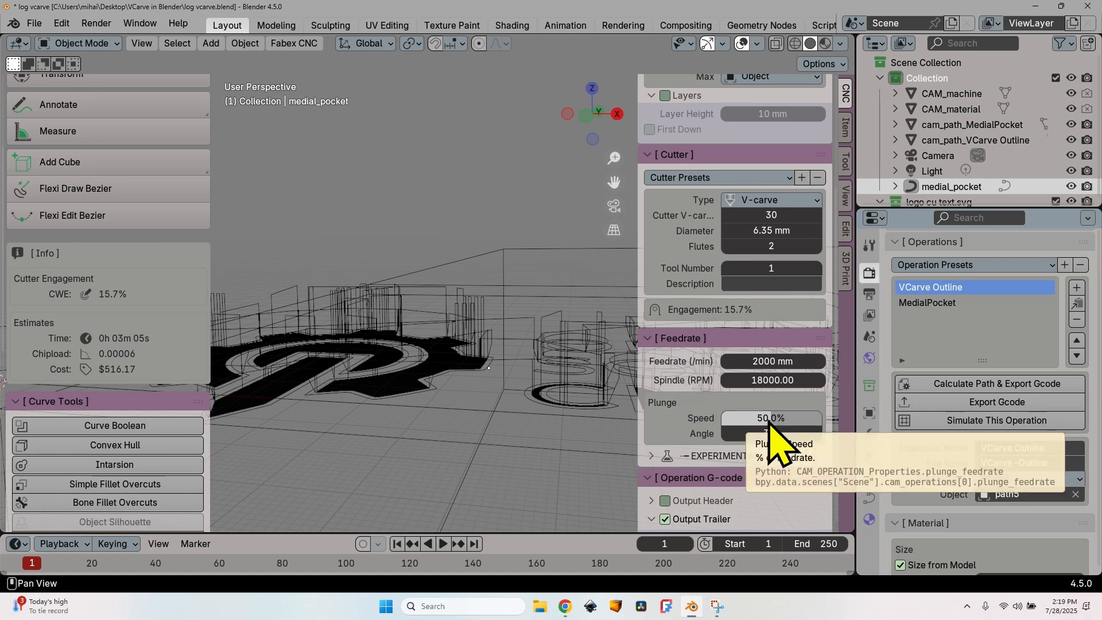
drag(769, 418, 831, 438)
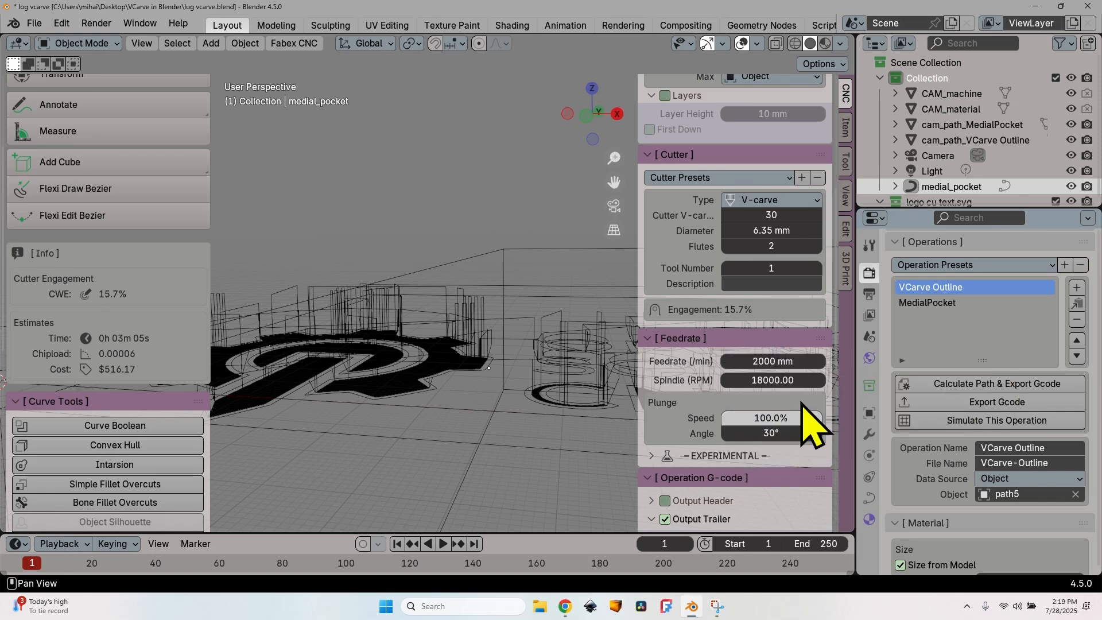
click(983, 386)
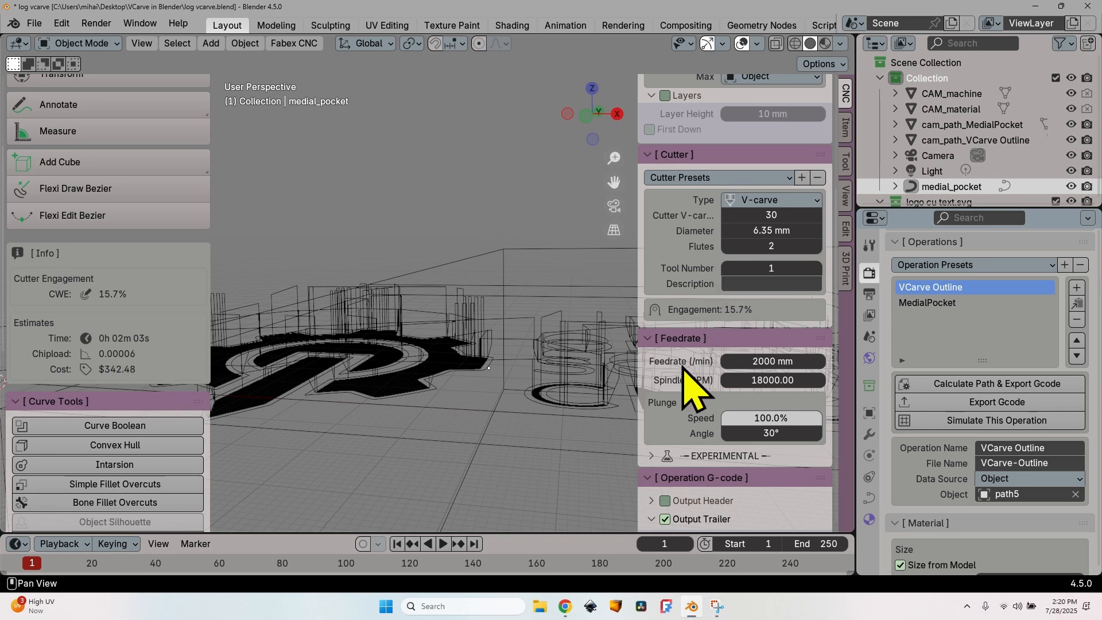
Step: Set the MedialPocket operation's safe height to 2 mm
click(962, 304)
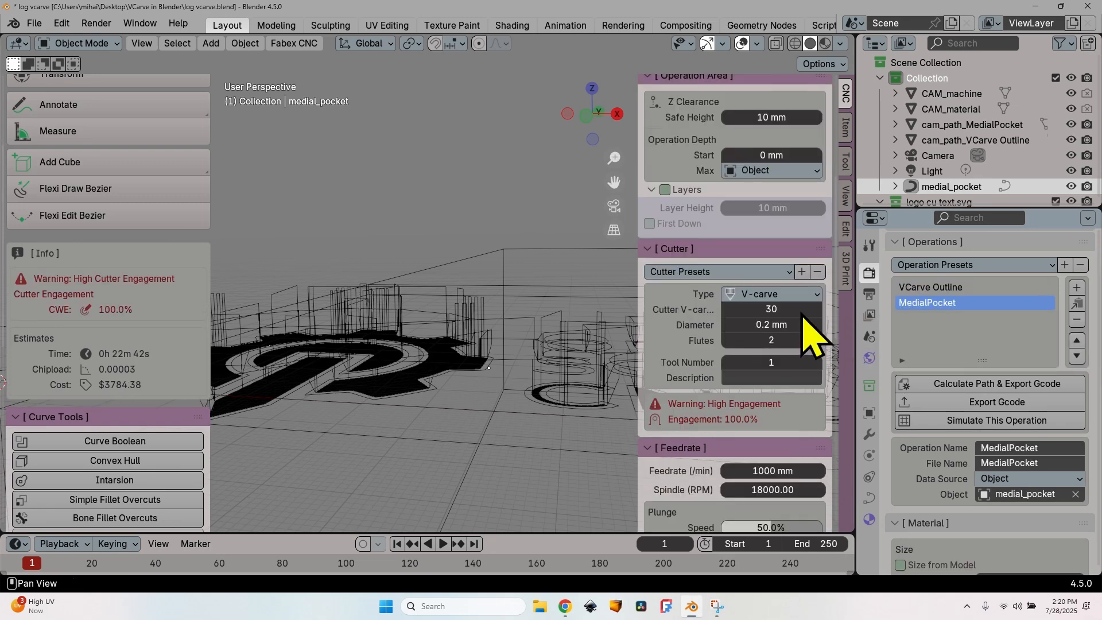
scroll(664, 315, up, 4)
scroll(665, 315, up, 4)
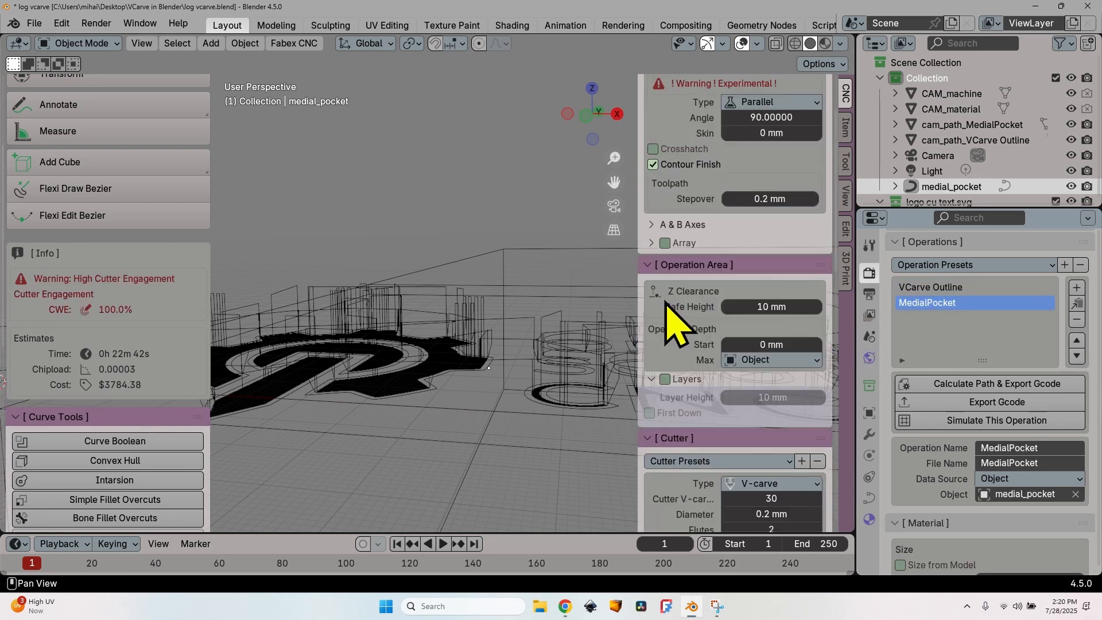
click(763, 307)
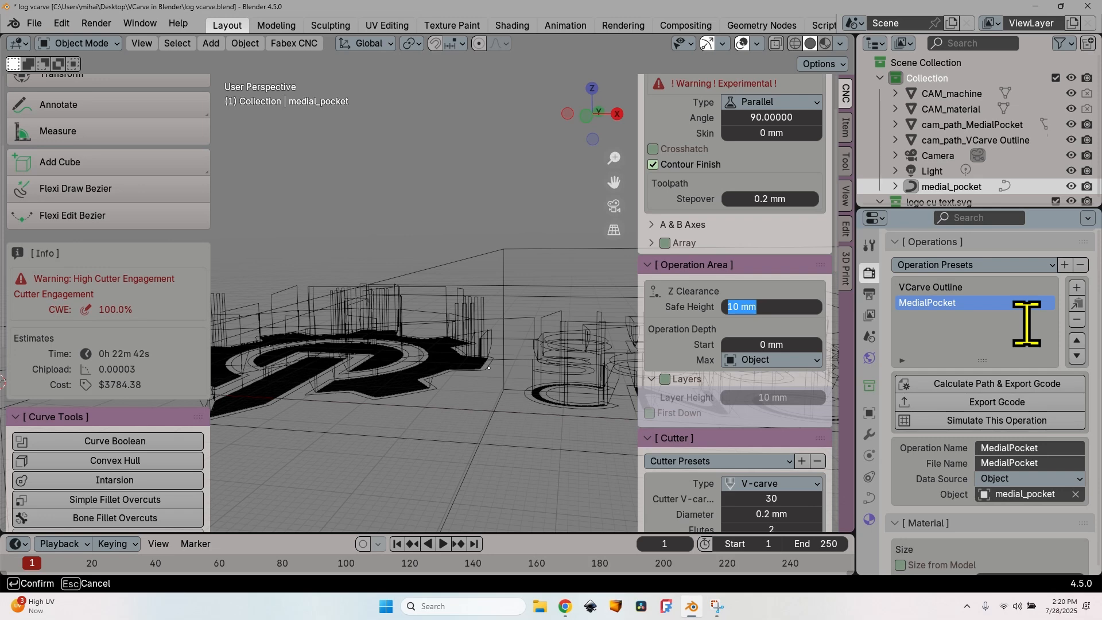
text(2)
key(Return)
Step: Recalculate and export the MedialPocket toolpath with a feedrate of 3000 mm/min and a plunge speed of 100%
scroll(689, 357, down, 5)
scroll(689, 373, down, 5)
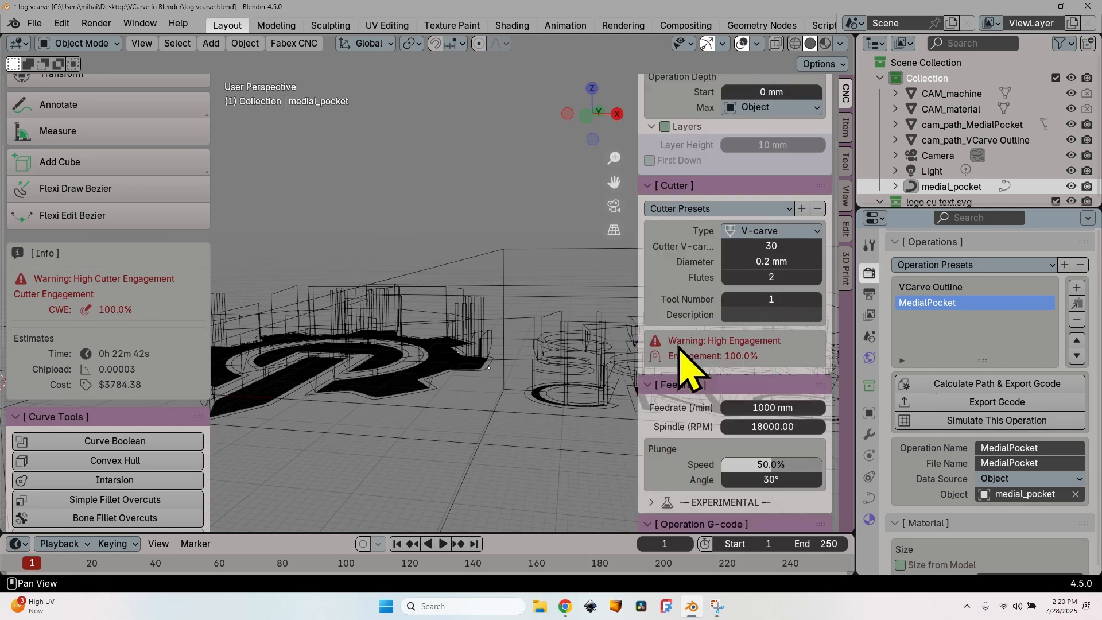
click(759, 405)
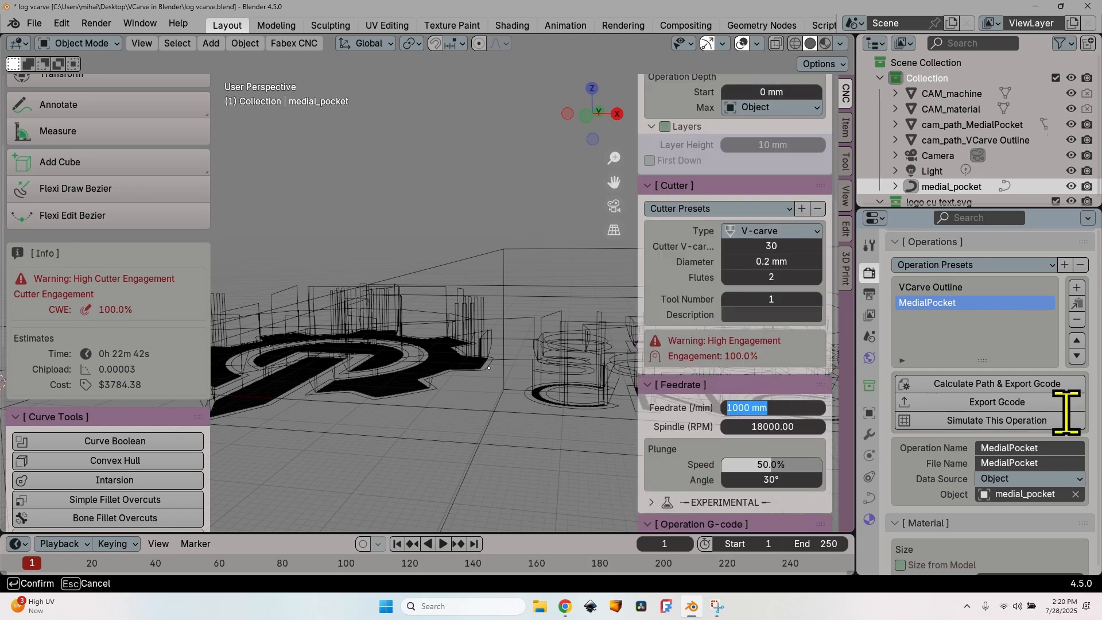
text(3000)
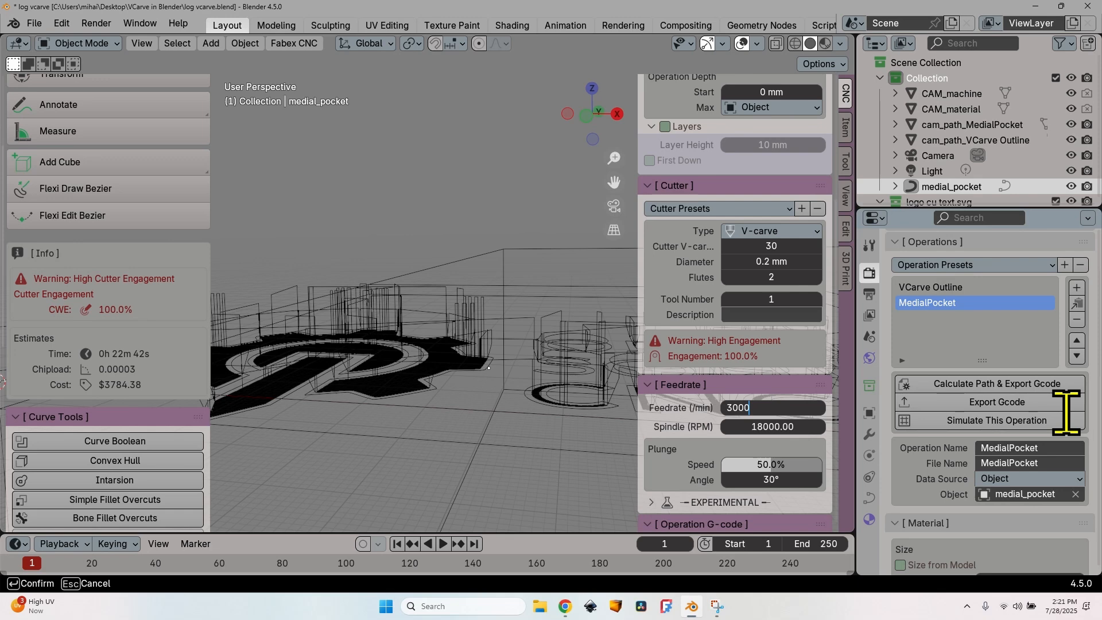
click(686, 422)
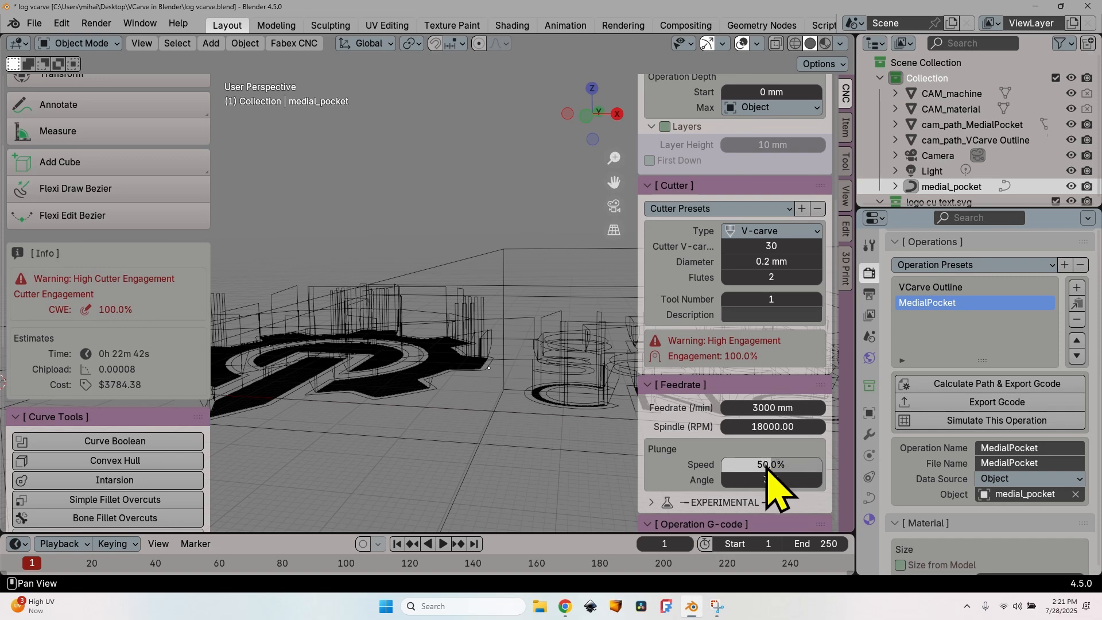
drag(771, 464, 818, 462)
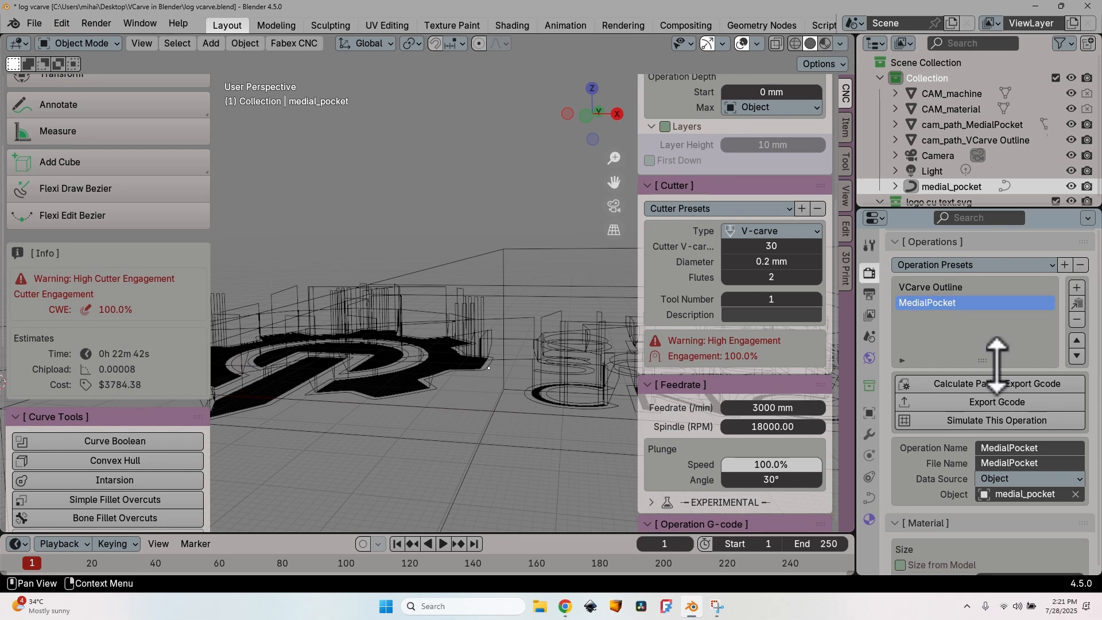
click(999, 383)
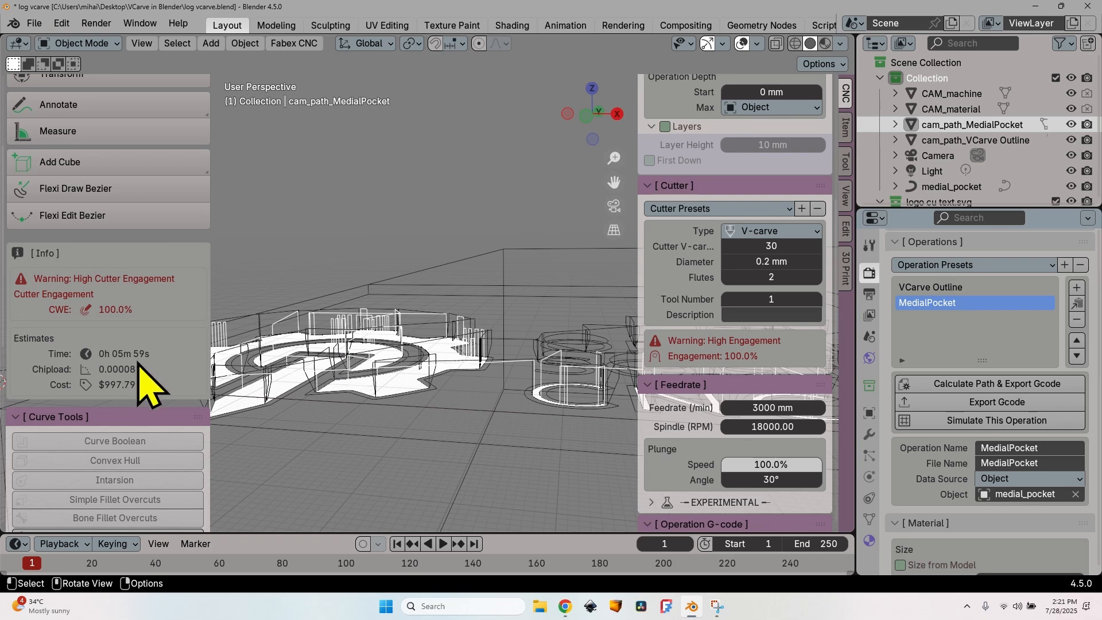
Step: Compare the updated time and cost estimates of the VCarve Outline and MedialPocket operations and view the recalculated toolpaths
click(979, 287)
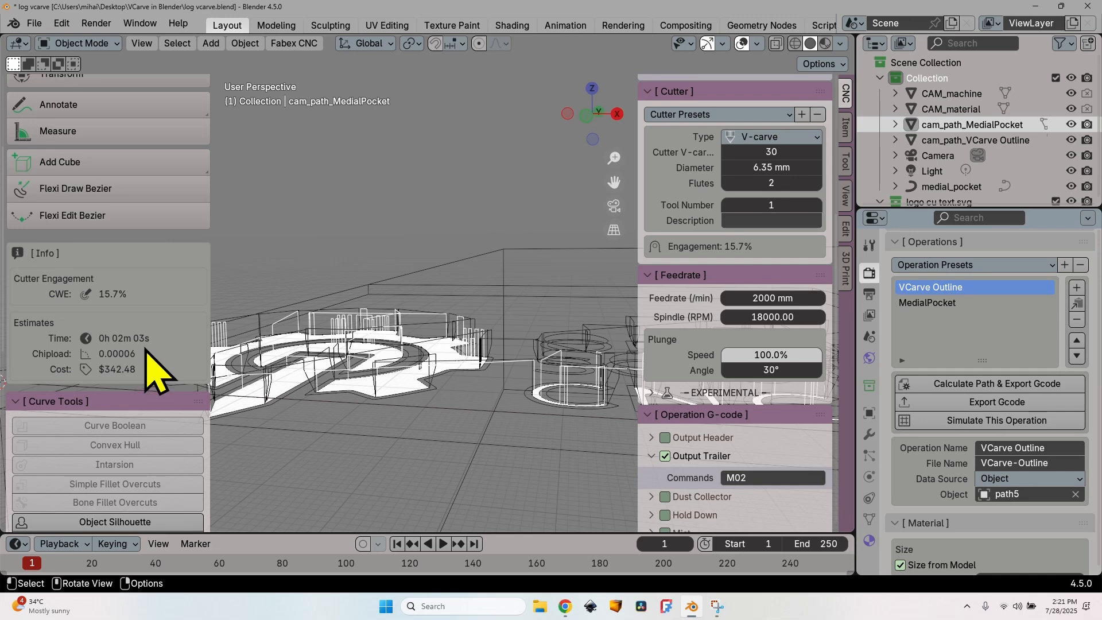
click(970, 303)
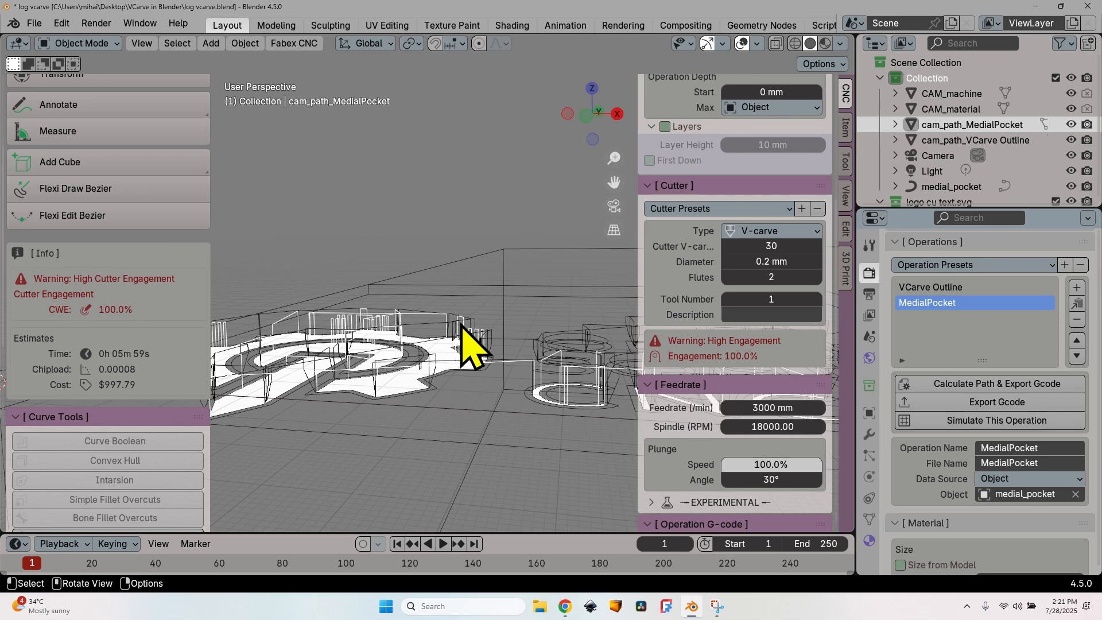
middle_drag(468, 344, 505, 424)
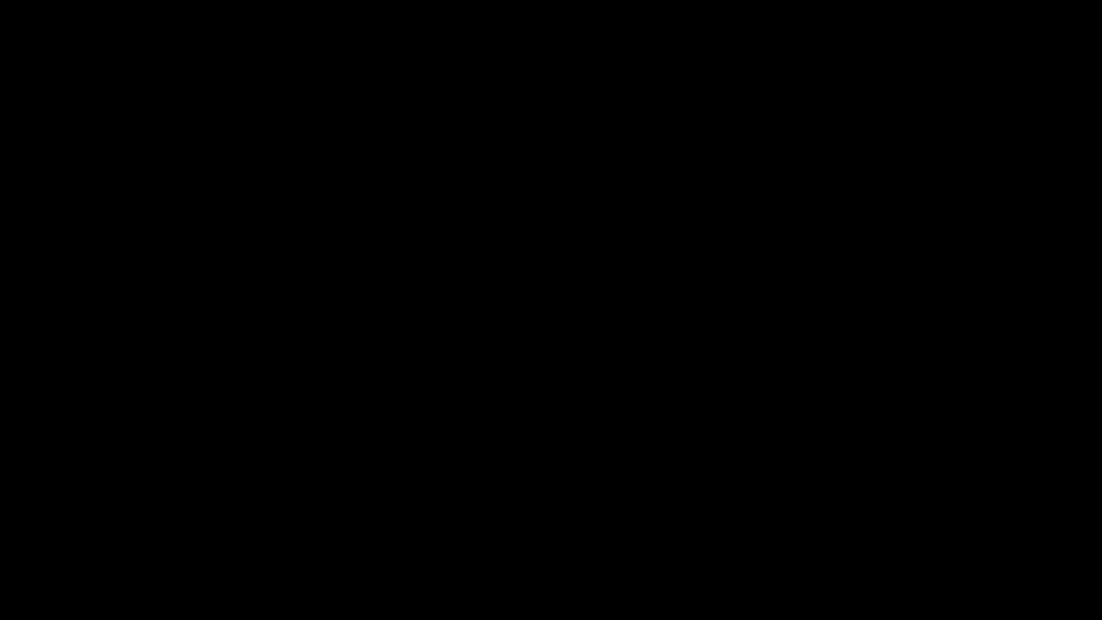